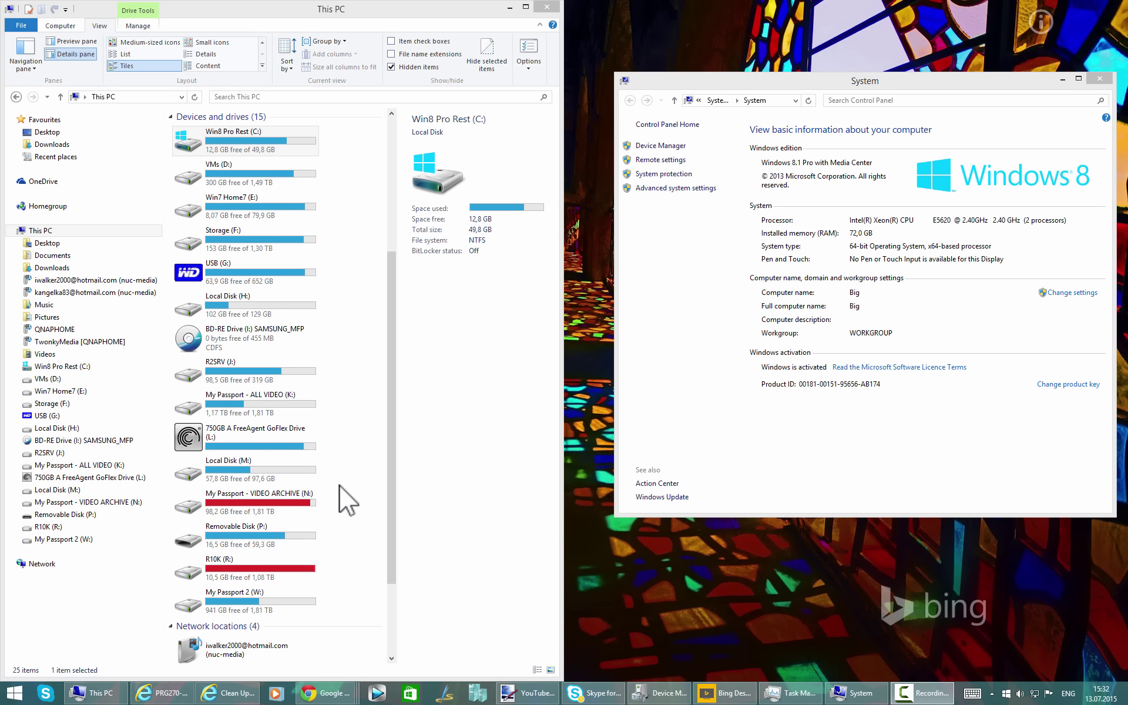
right_click(237, 147)
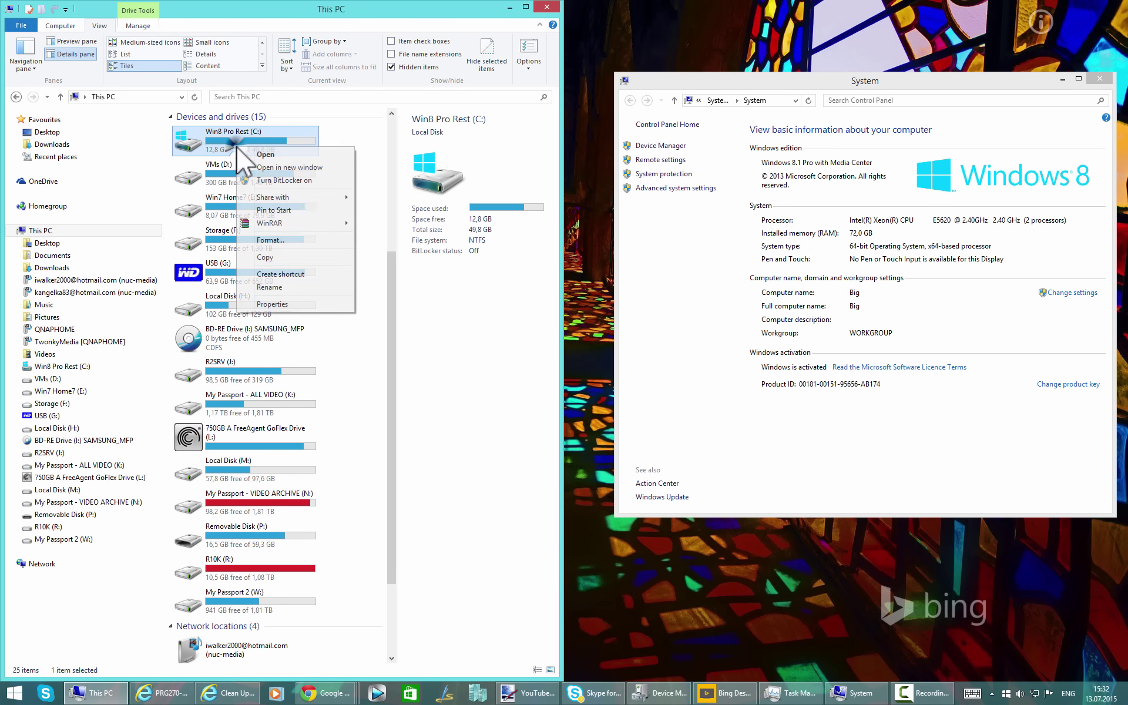
left_click(299, 305)
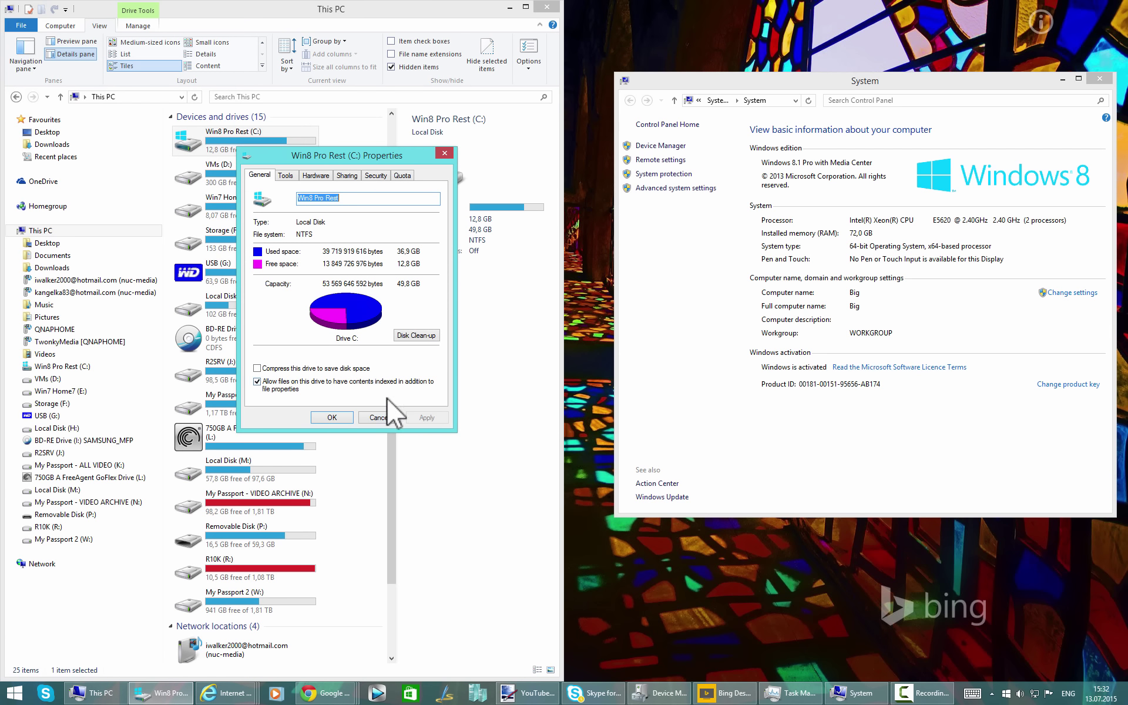
left_click(383, 418)
Step: Start Disk Clean-up from the properties of the Win8 Pro Rest (C:) drive and place its dialog beside the properties
right_click(253, 148)
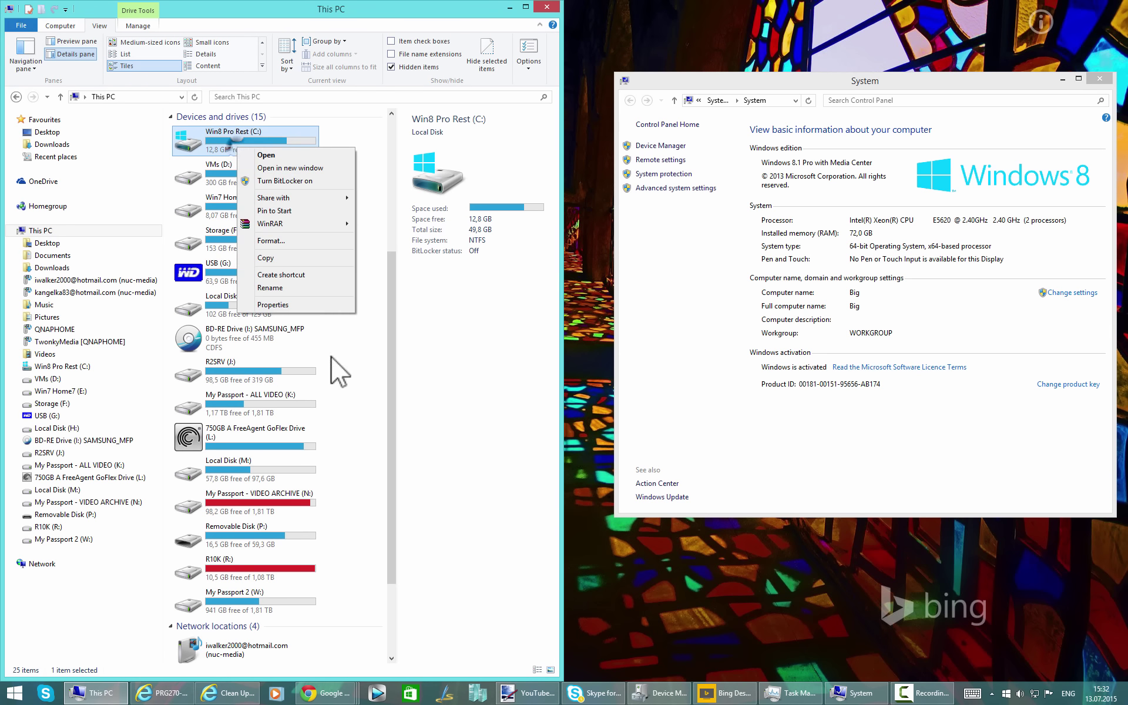
left_click(292, 305)
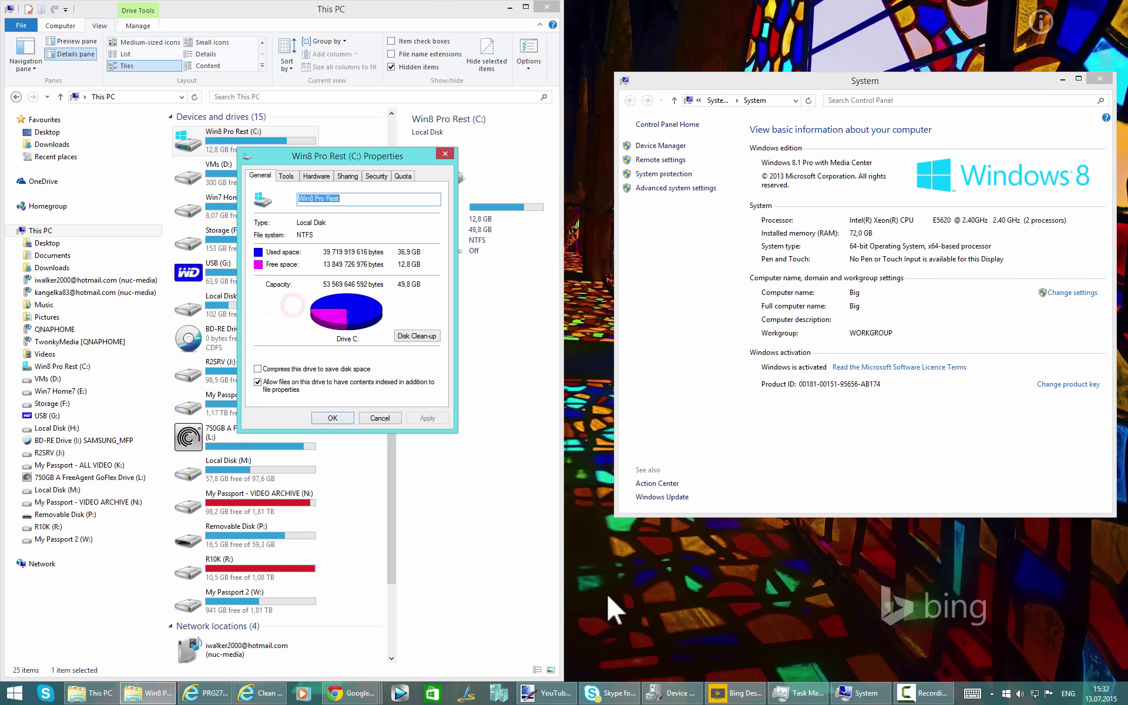
left_click(401, 337)
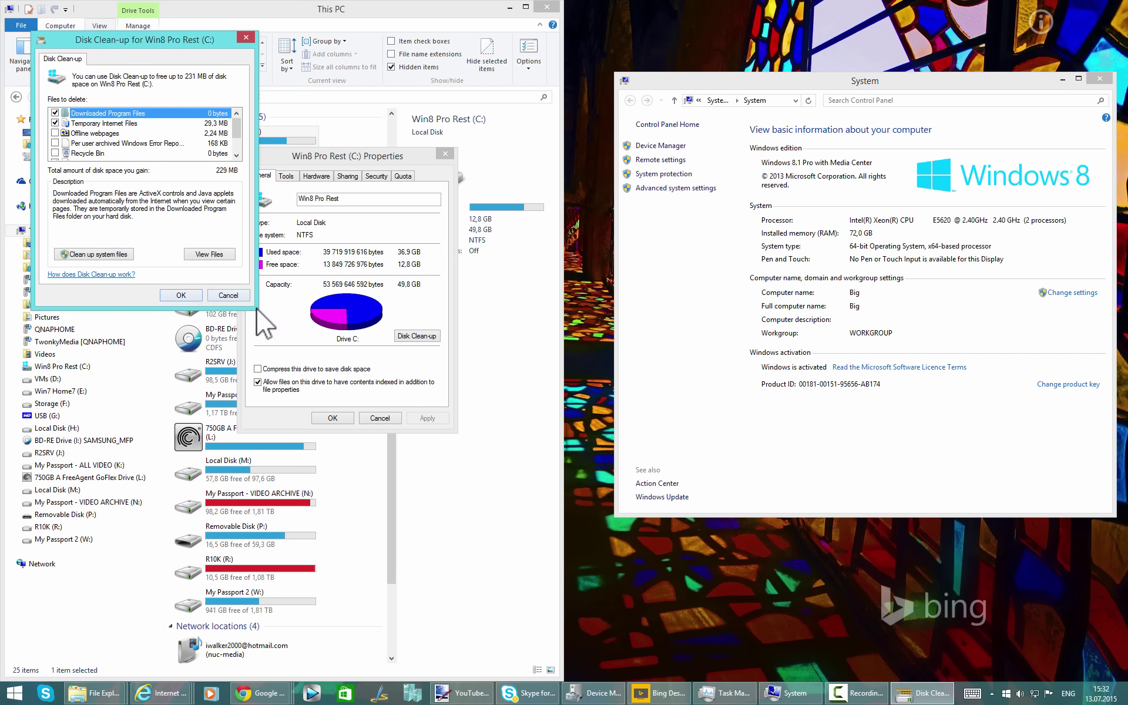
left_click_drag(175, 37, 542, 179)
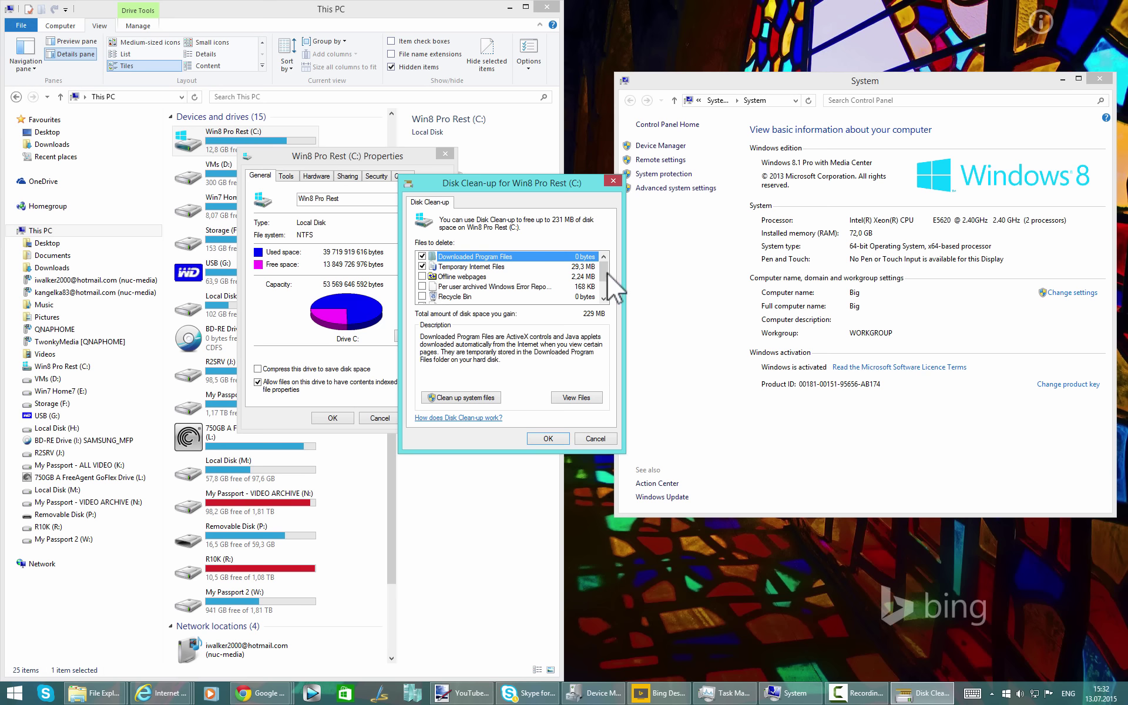
Step: Review the descriptions of Temporary Internet Files, Thumbnails and Temporary files, and start the scan for cleaning up system files
left_click(464, 266)
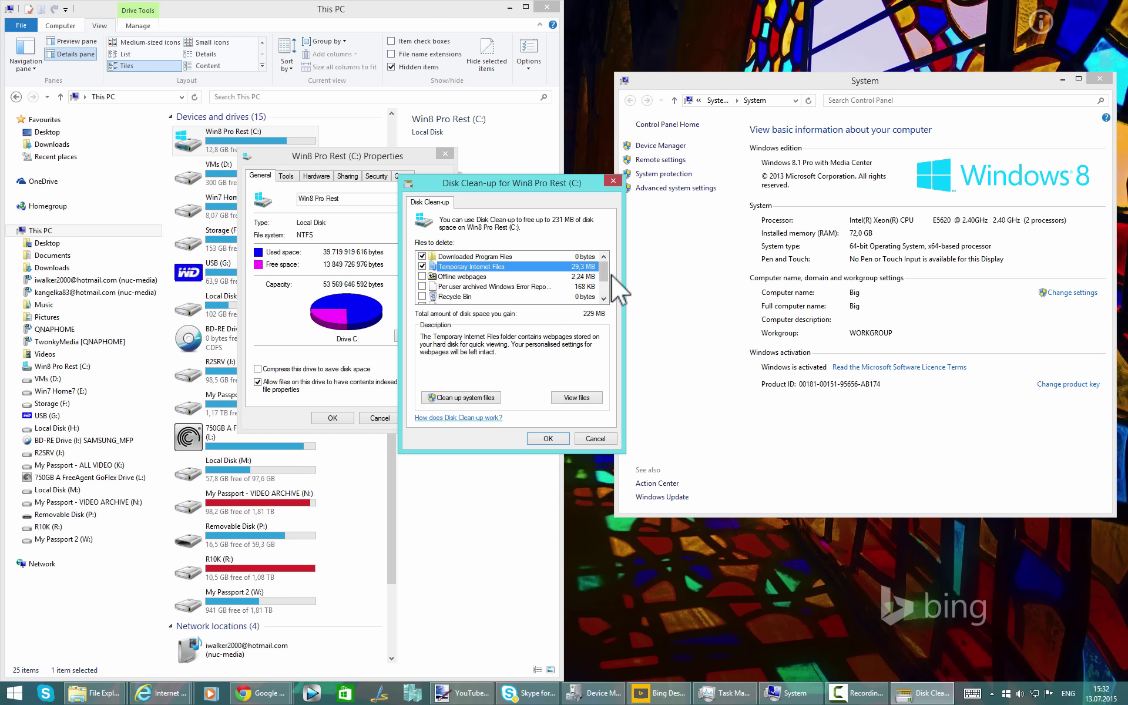
left_click_drag(605, 267, 604, 279)
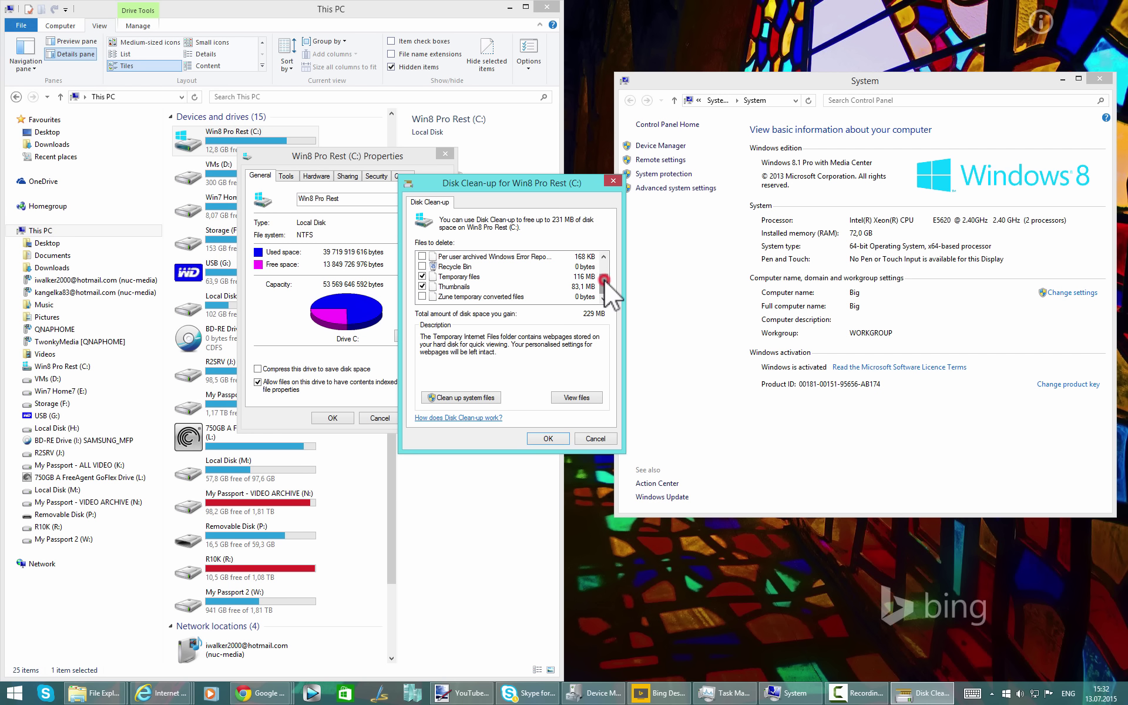
left_click(484, 286)
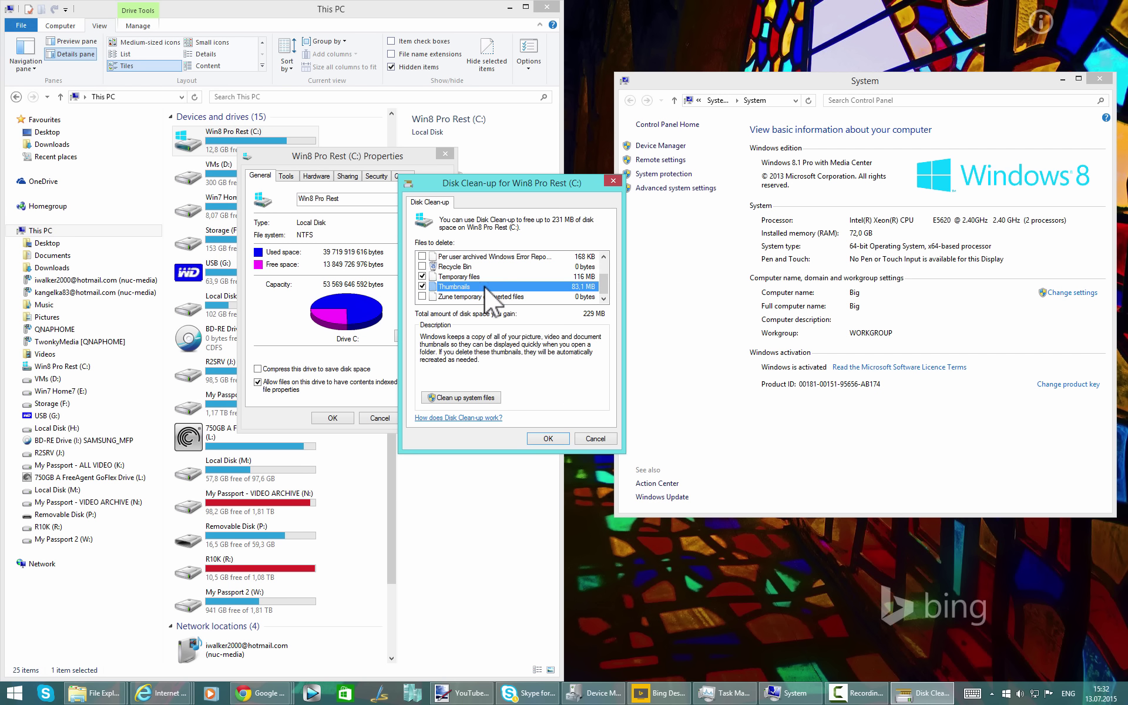
left_click(492, 278)
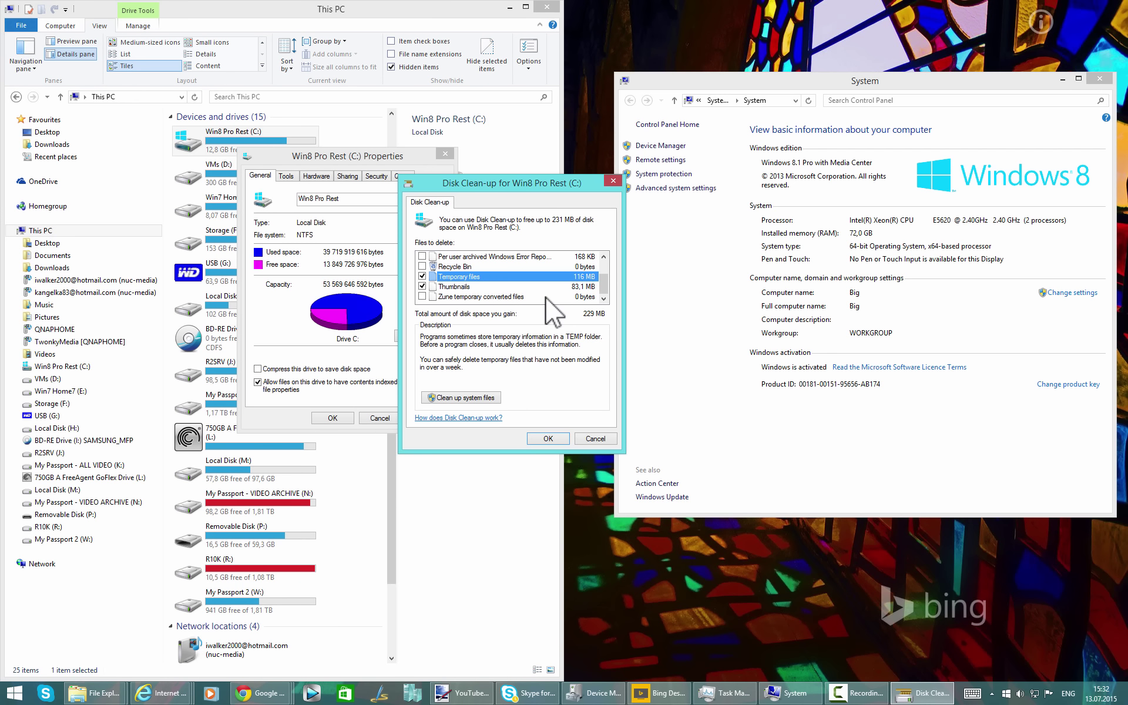
left_click(473, 397)
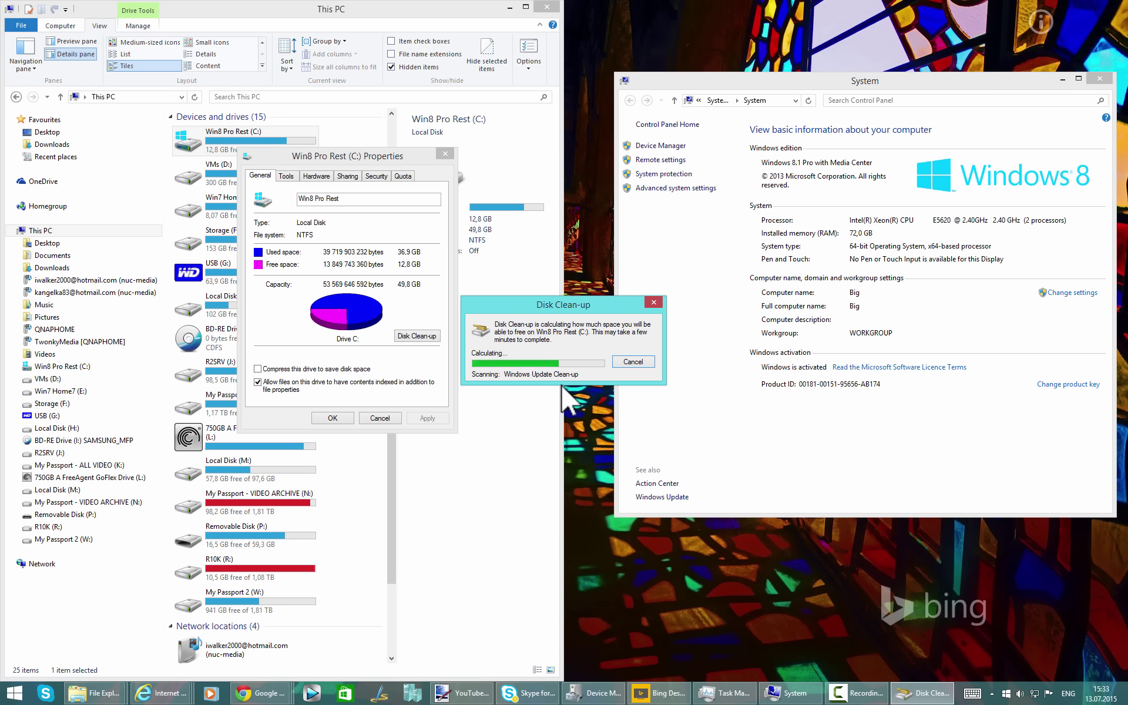
Step: Switch to Internet Explorer and show the TechNet article "Clean Up the WinSxS Folder"
left_click(157, 697)
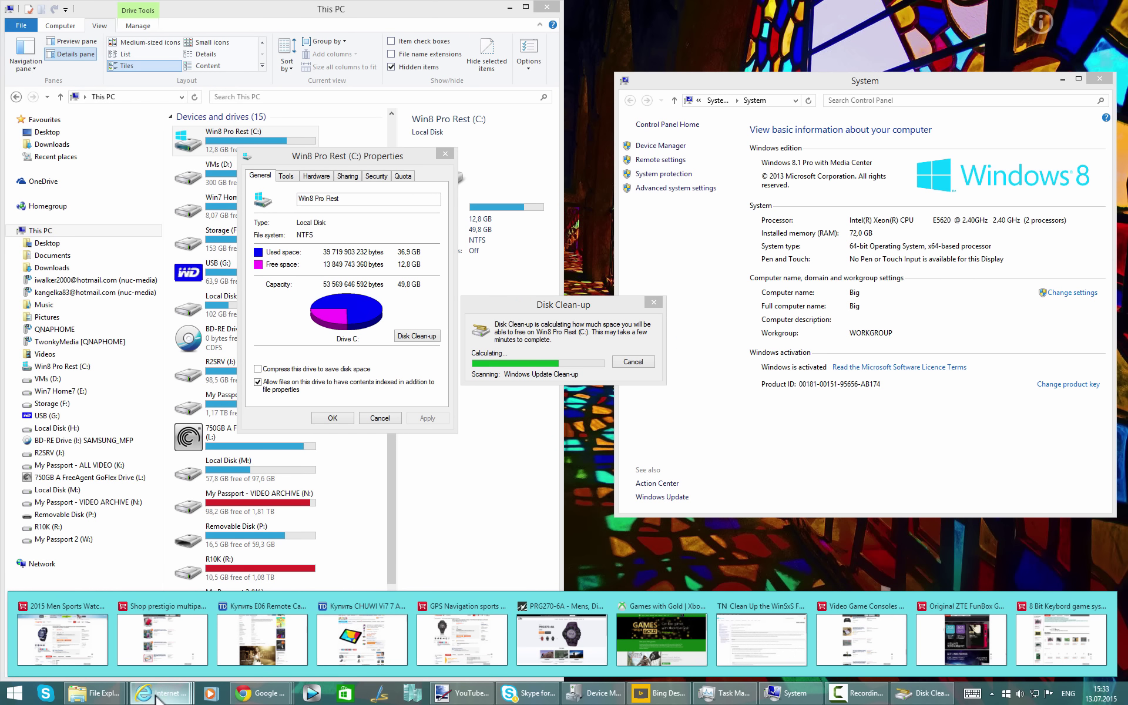
mouse_move(676, 661)
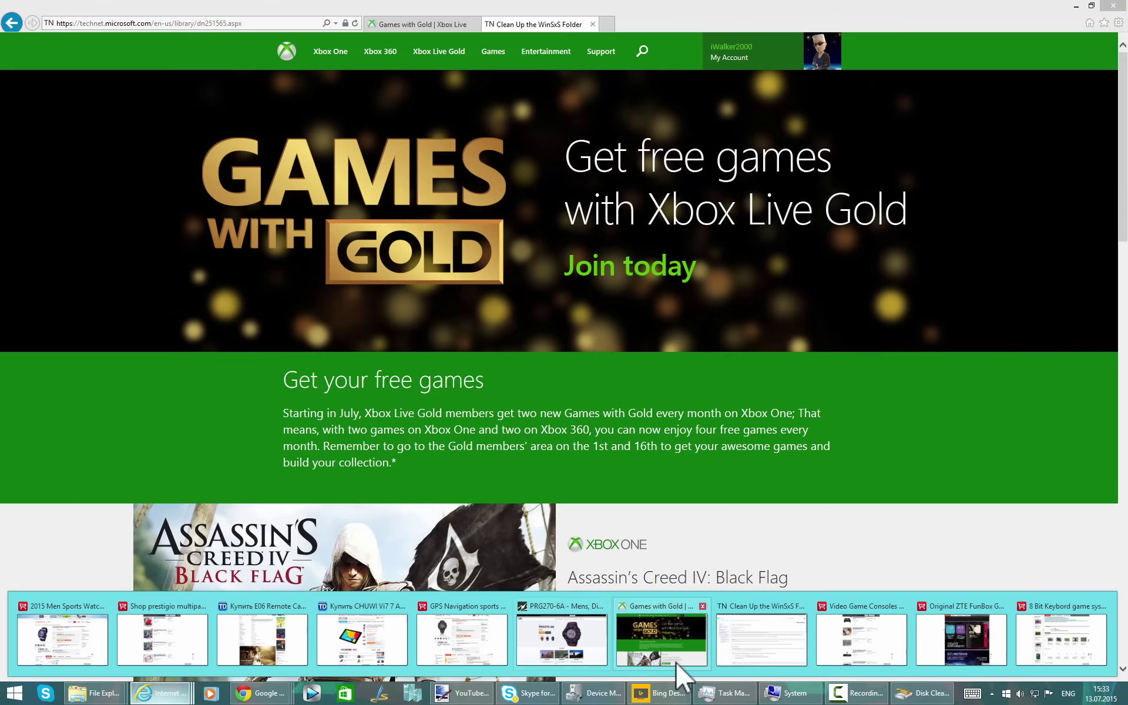
left_click(782, 645)
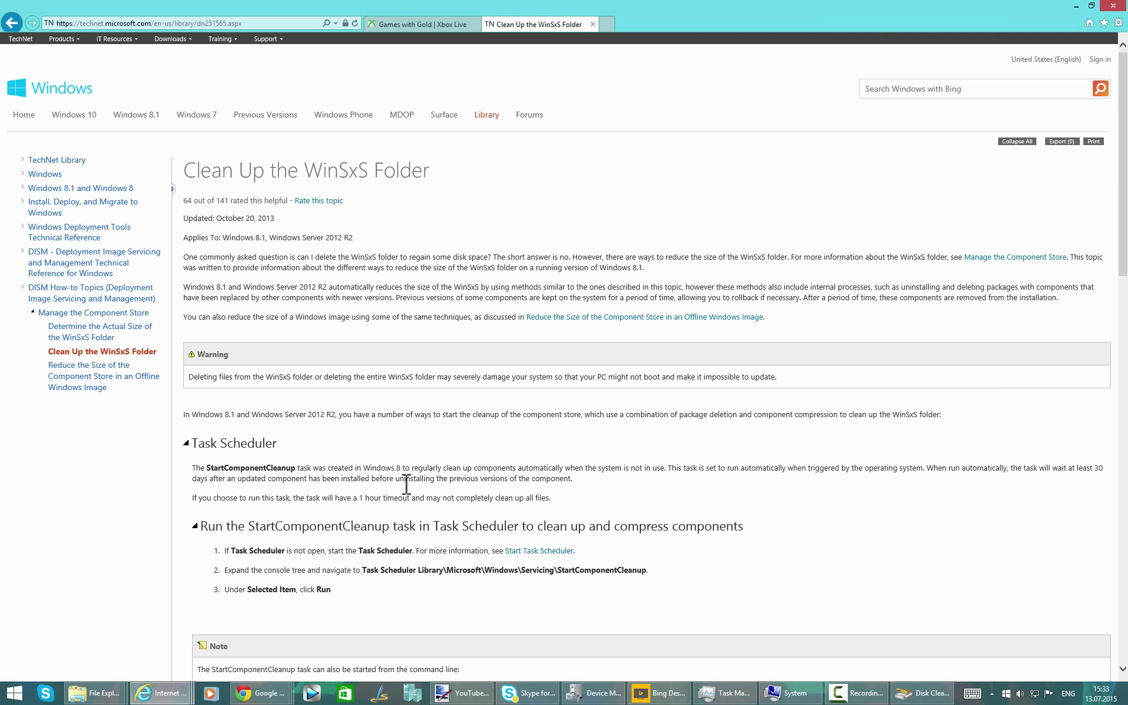
Step: Switch to File Explorer and open the Windows folder on the C: drive to locate the WinSxS folder
left_click(94, 693)
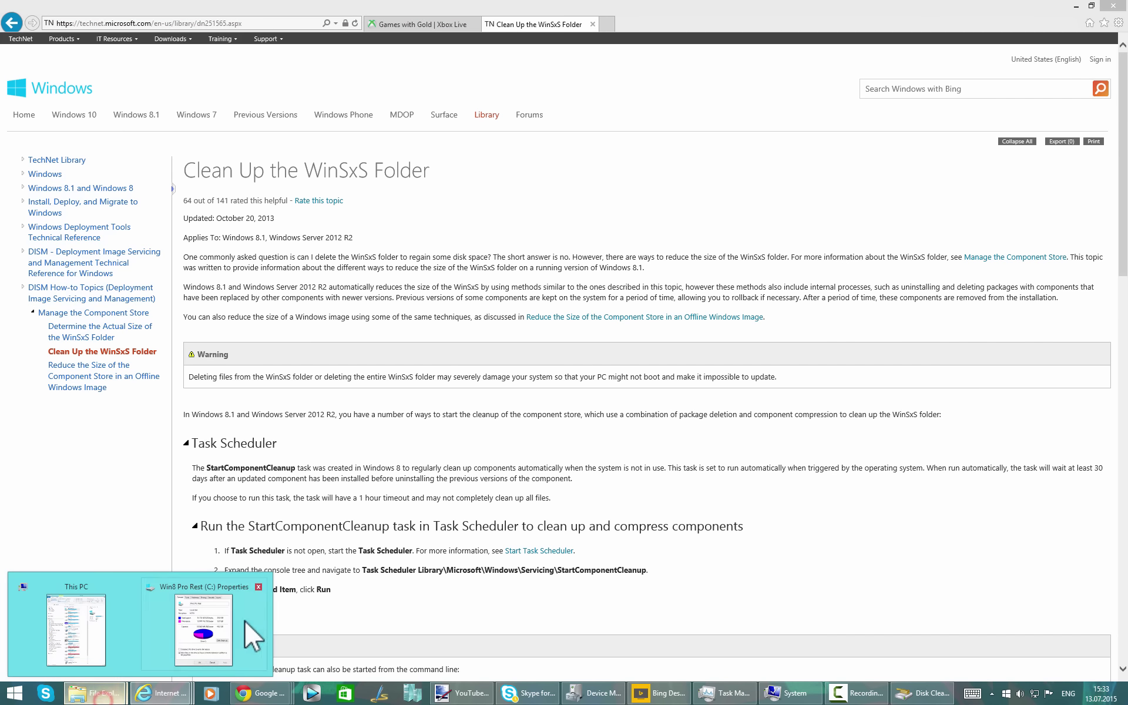
left_click(59, 622)
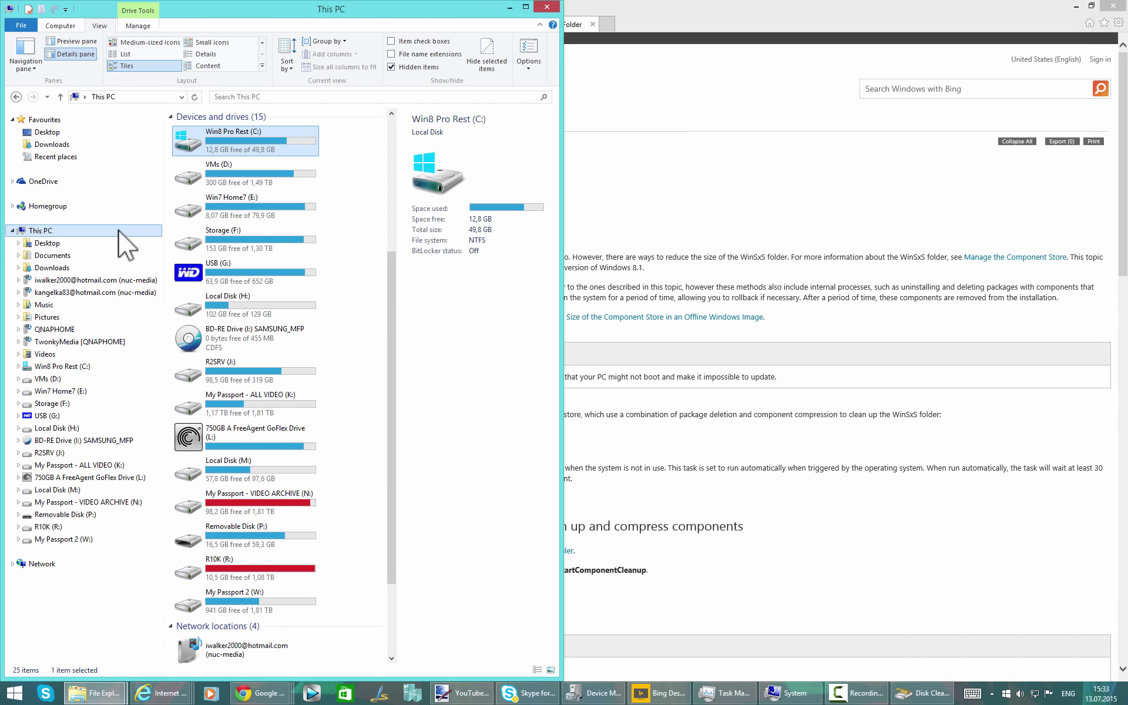
double_click(266, 13)
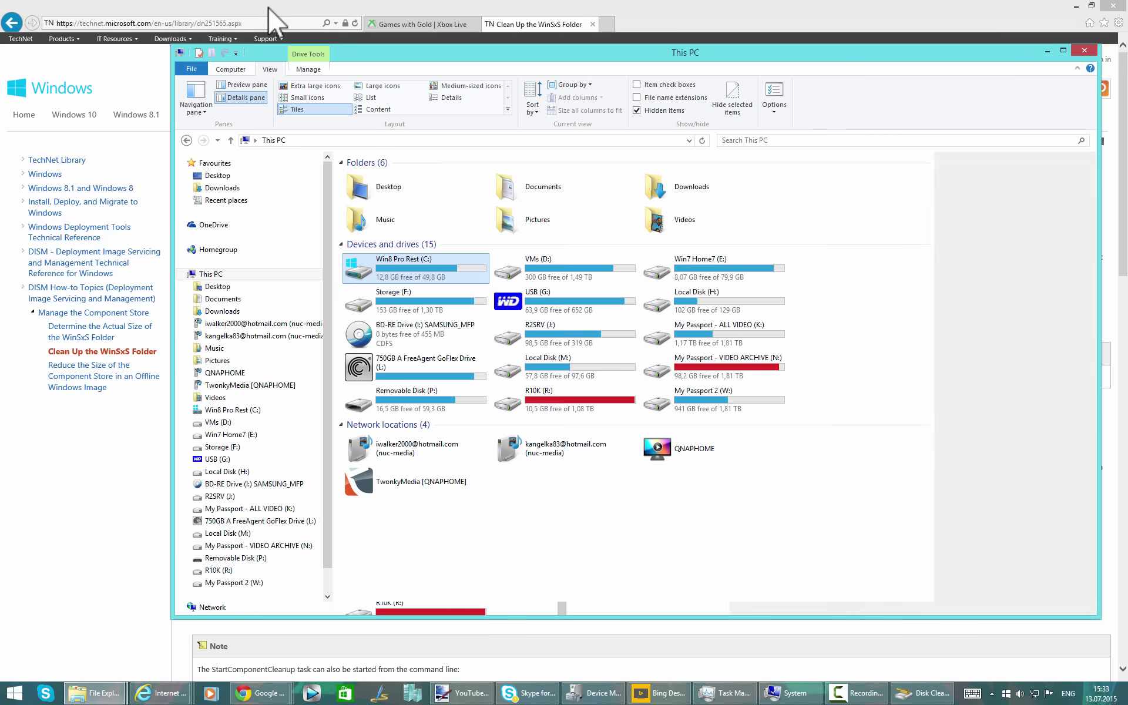
double_click(428, 270)
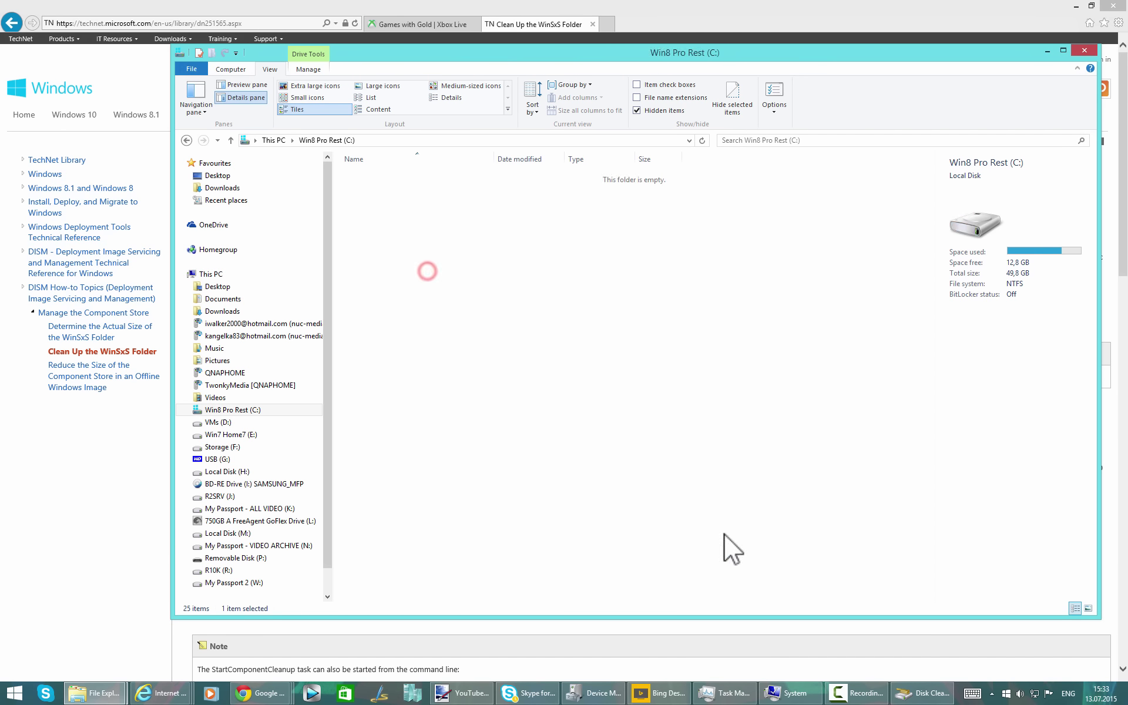
double_click(402, 386)
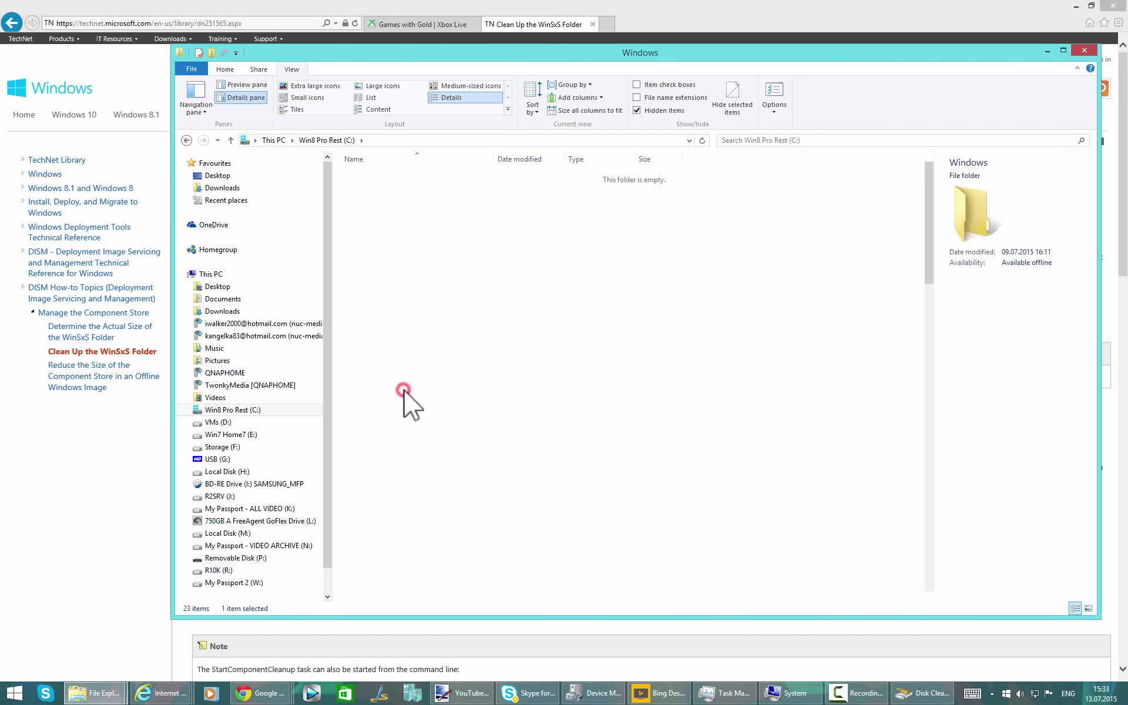
scroll(552, 424, "down", 20)
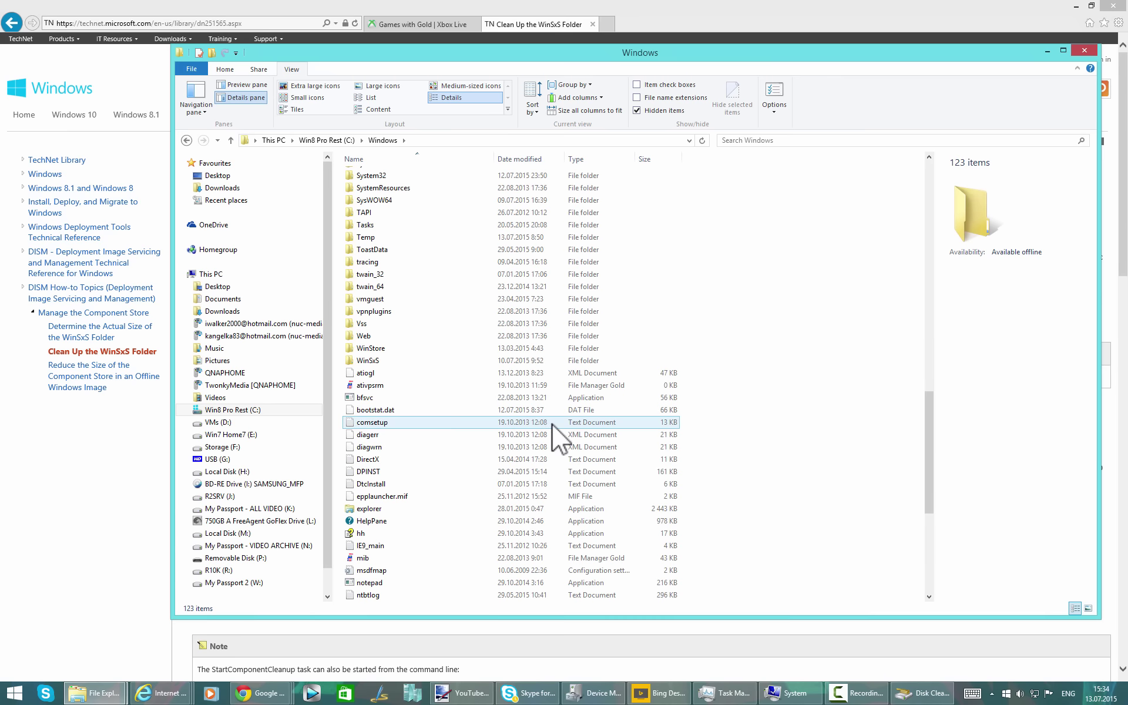
Step: Check the size of the WinSxS folder in its properties and open the folder to view its contents
left_click(384, 360)
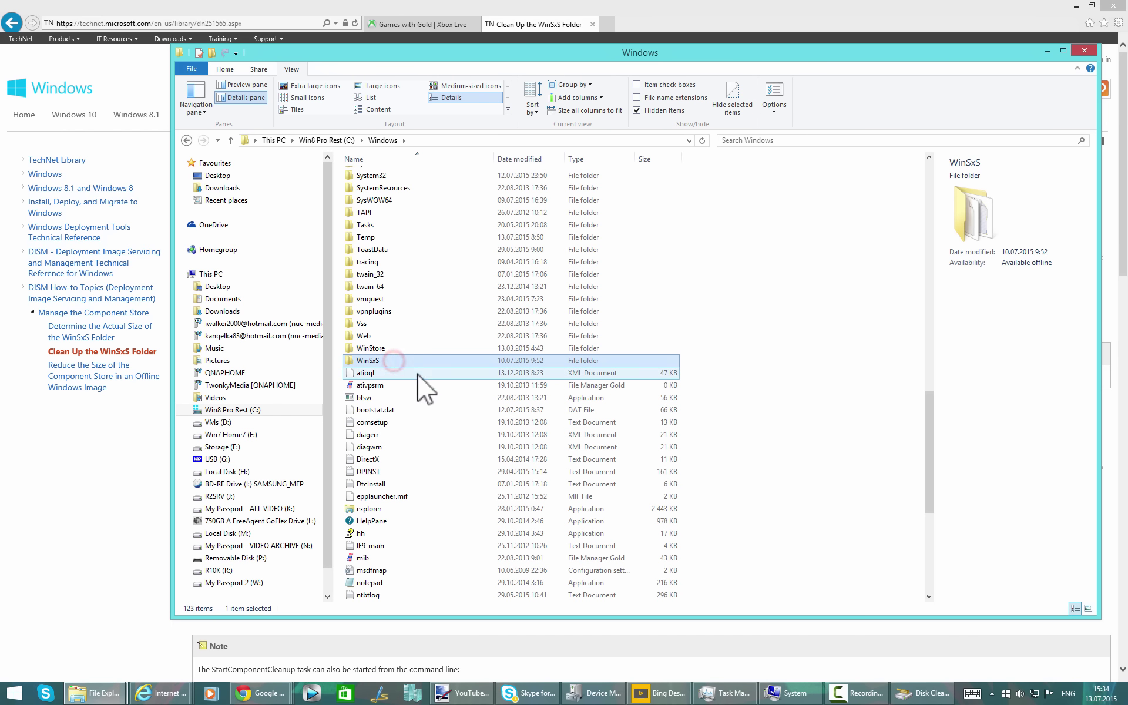
right_click(380, 360)
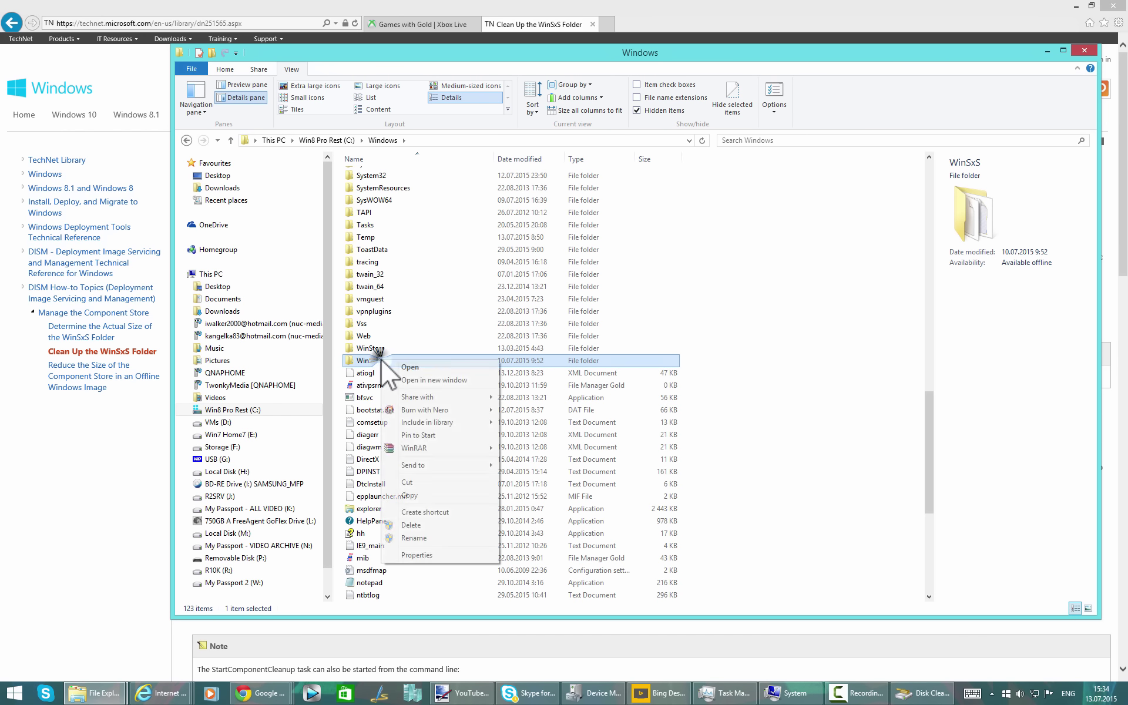
left_click(470, 558)
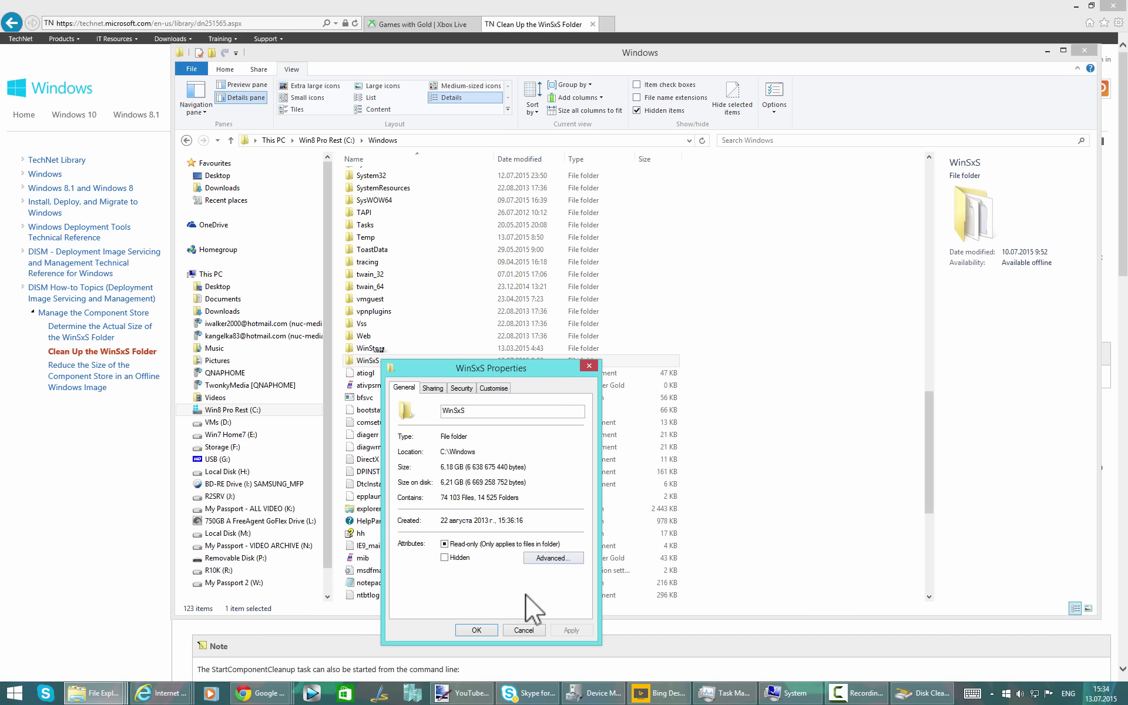
left_click(523, 626)
double_click(370, 361)
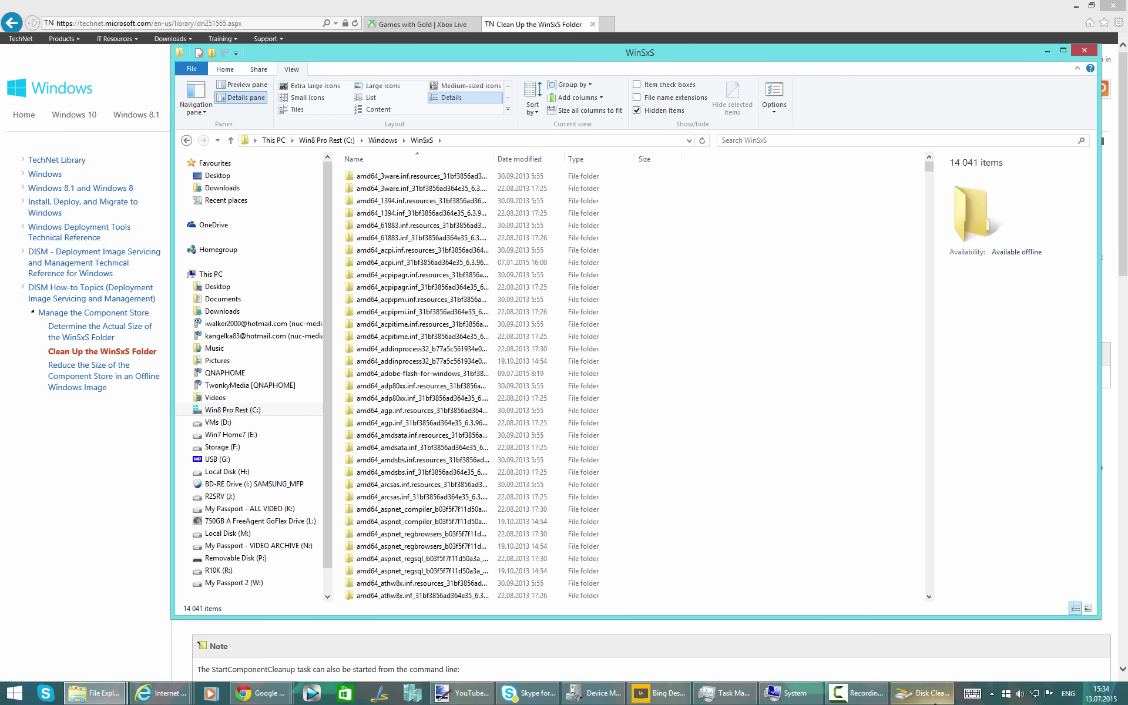
Step: Check the Disk Clean-up scan and return to the StartComponentCleanup instructions in the TechNet article, keeping the scan dialog clear of them
left_click(931, 695)
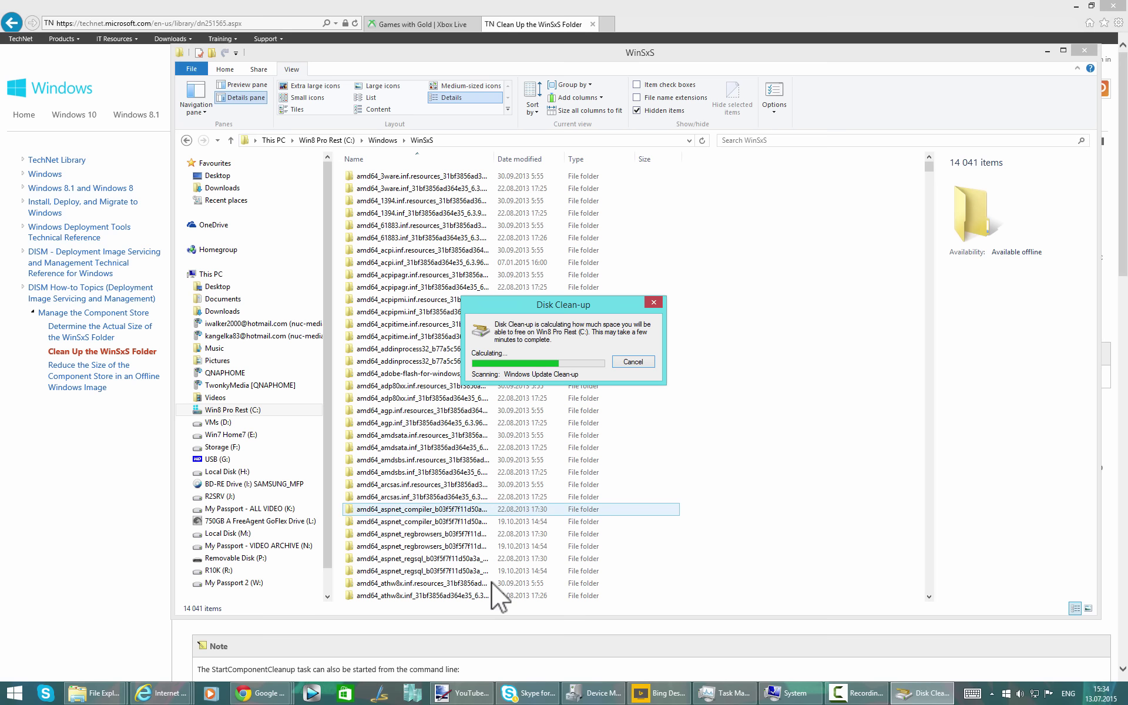
left_click(129, 3)
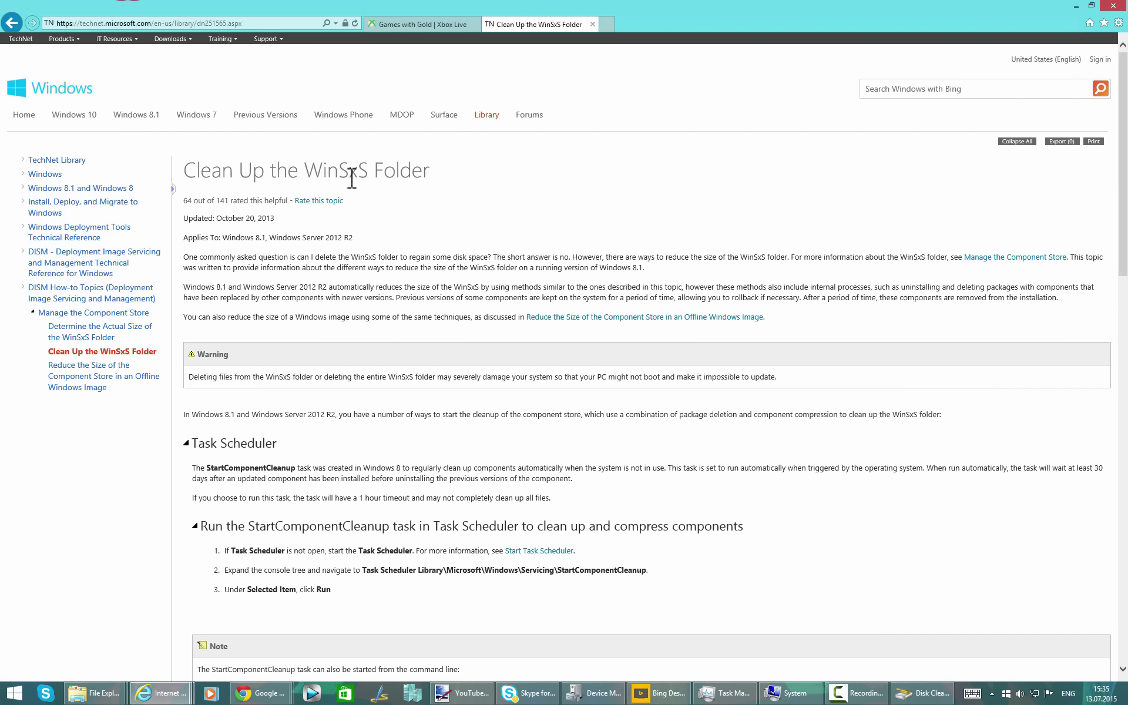
scroll(559, 452, "down", 3)
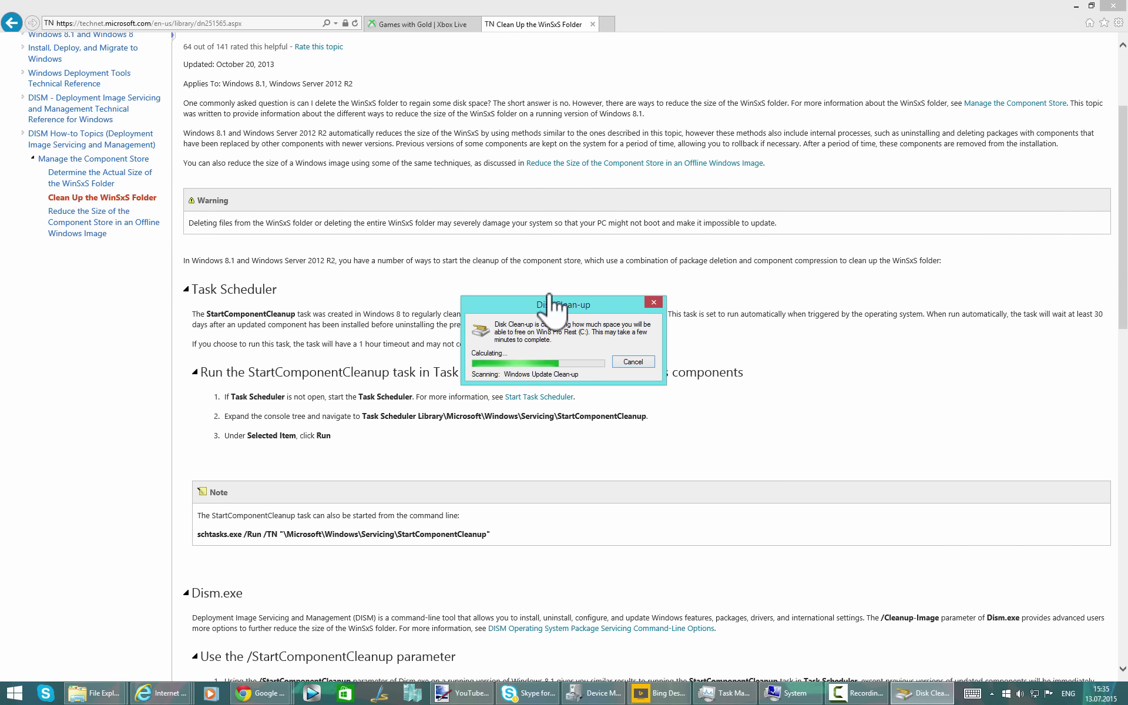
left_click_drag(551, 305, 637, 175)
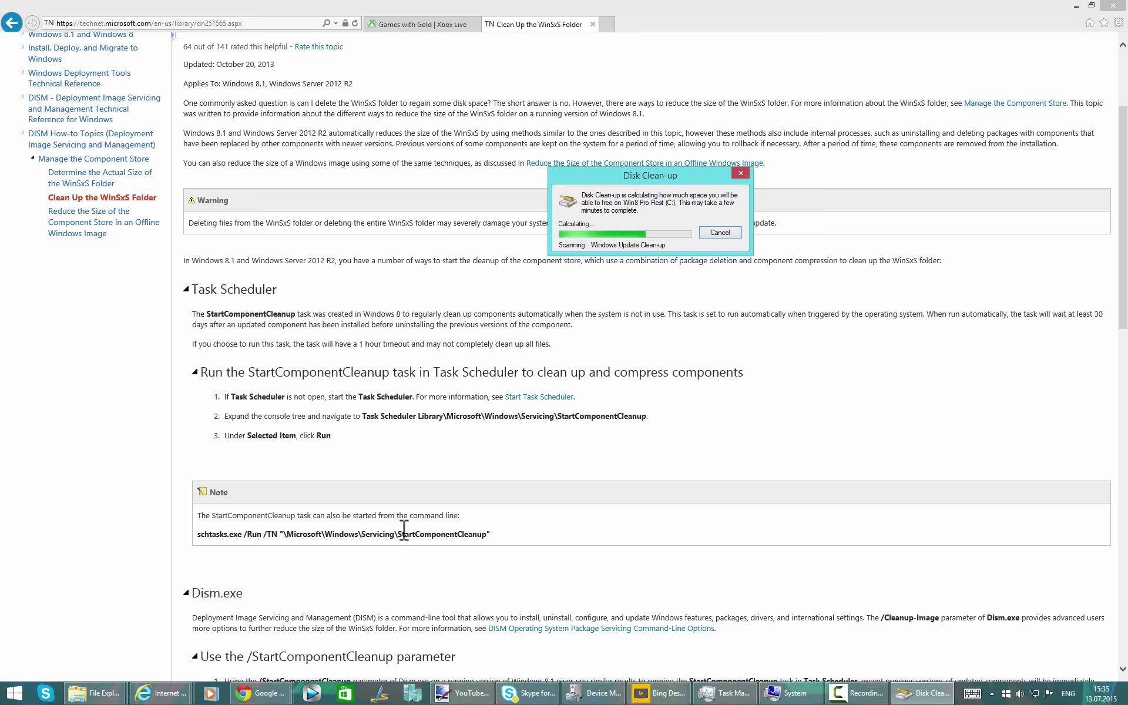
Step: Open Computer Management and place its window beside the article's Task Scheduler instructions
right_click(14, 693)
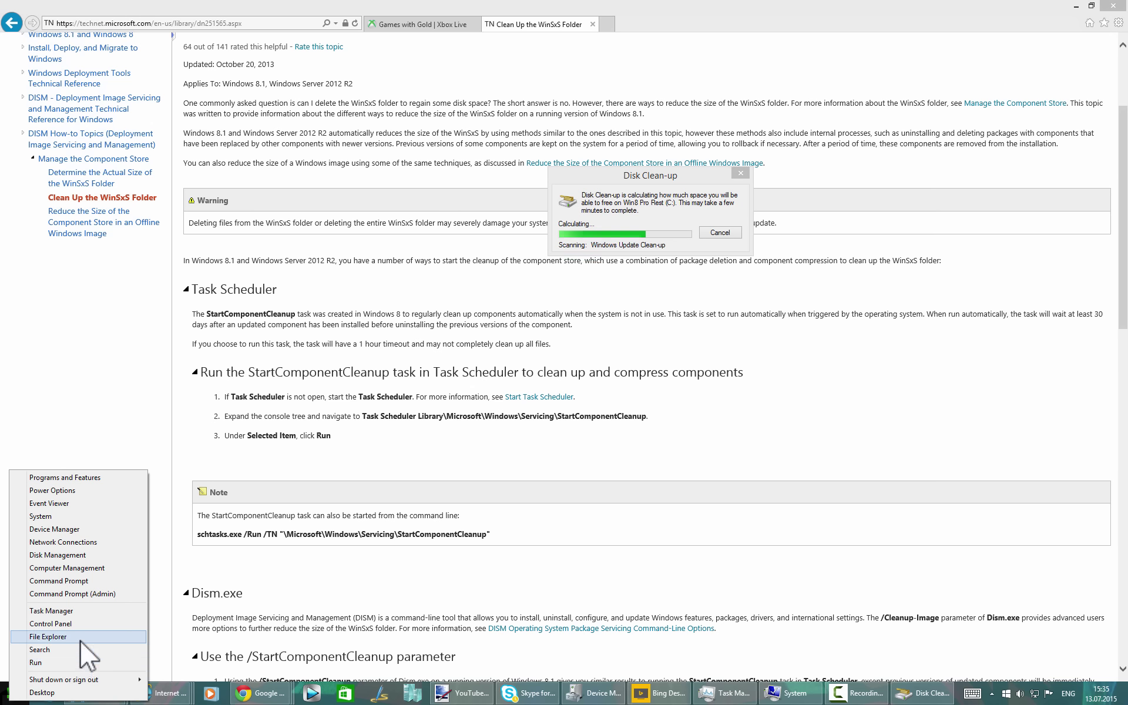
left_click(57, 569)
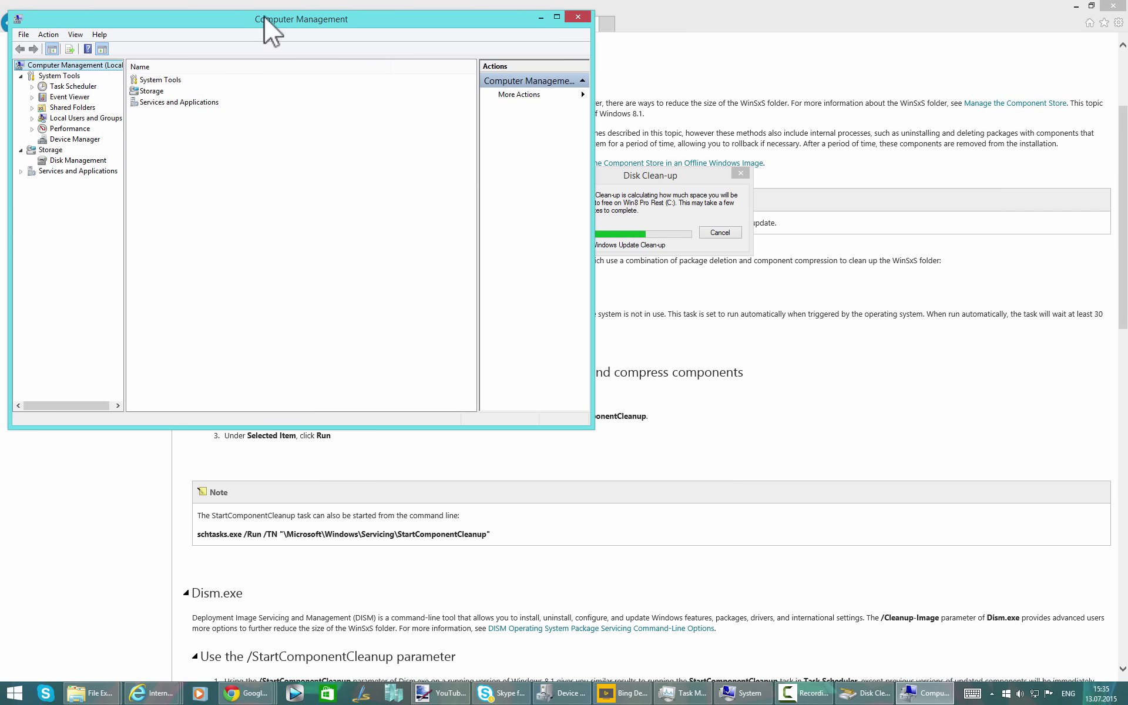
left_click_drag(264, 16, 349, 76)
left_click_drag(485, 86, 841, 103)
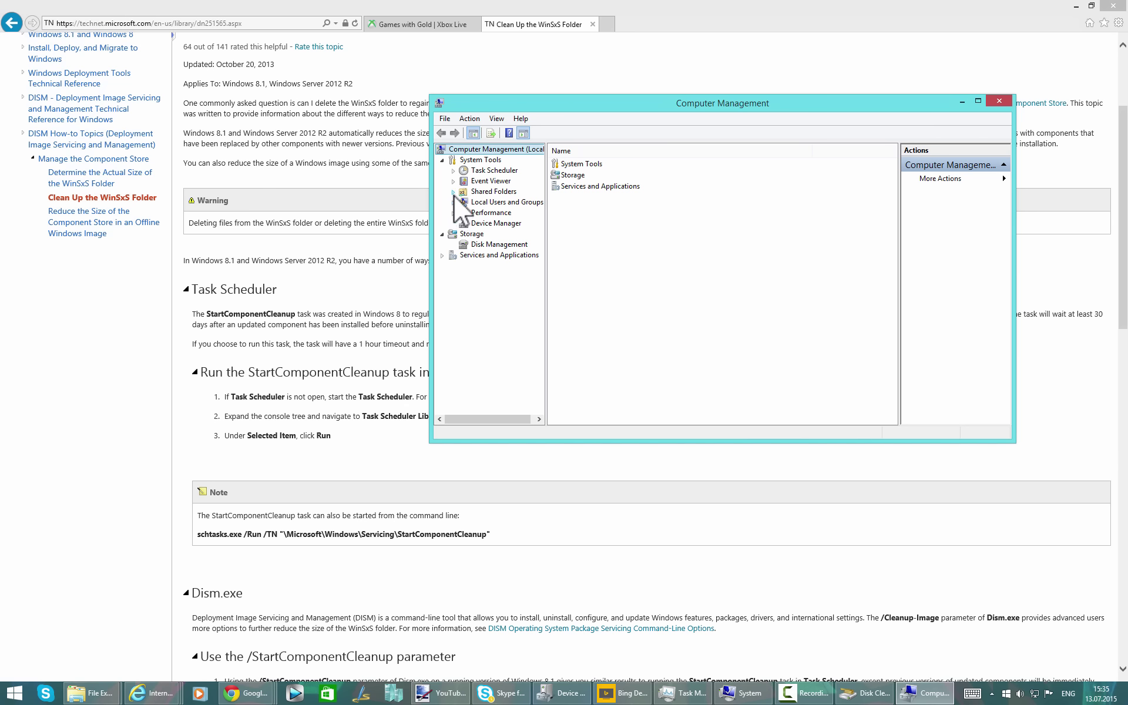
Step: Expand Task Scheduler, Task Scheduler Library and Microsoft in a taller Computer Management window, keeping the article's instructions readable
left_click(453, 170)
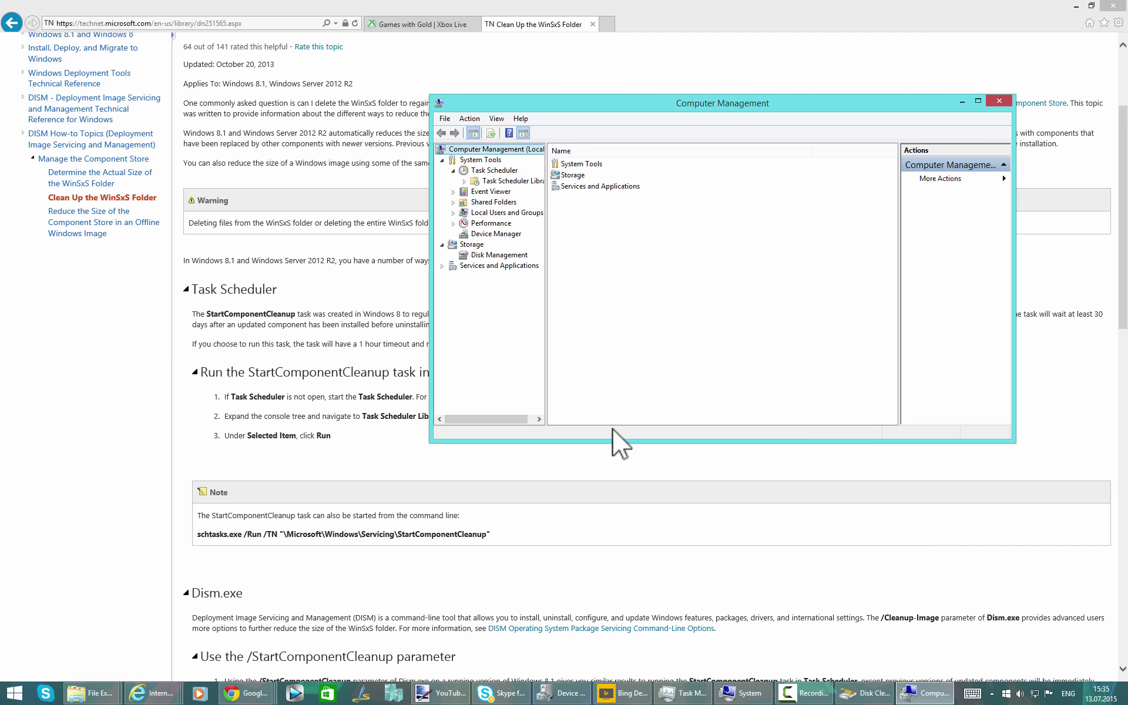
left_click_drag(608, 441, 627, 564)
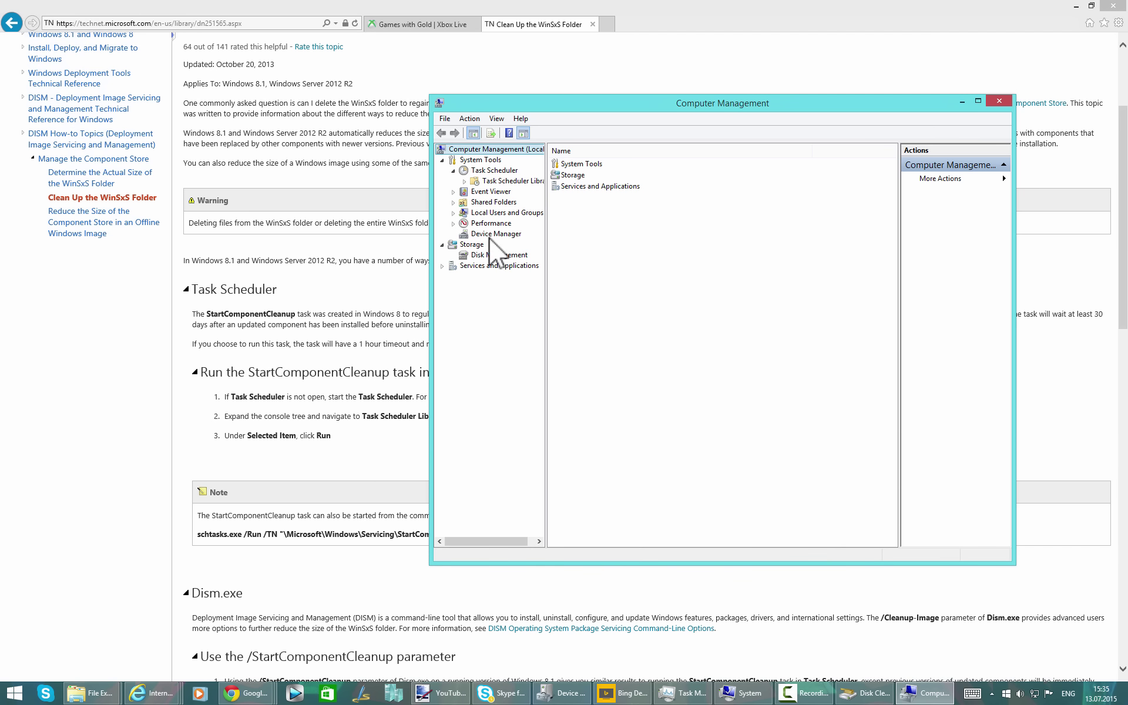
left_click(466, 183)
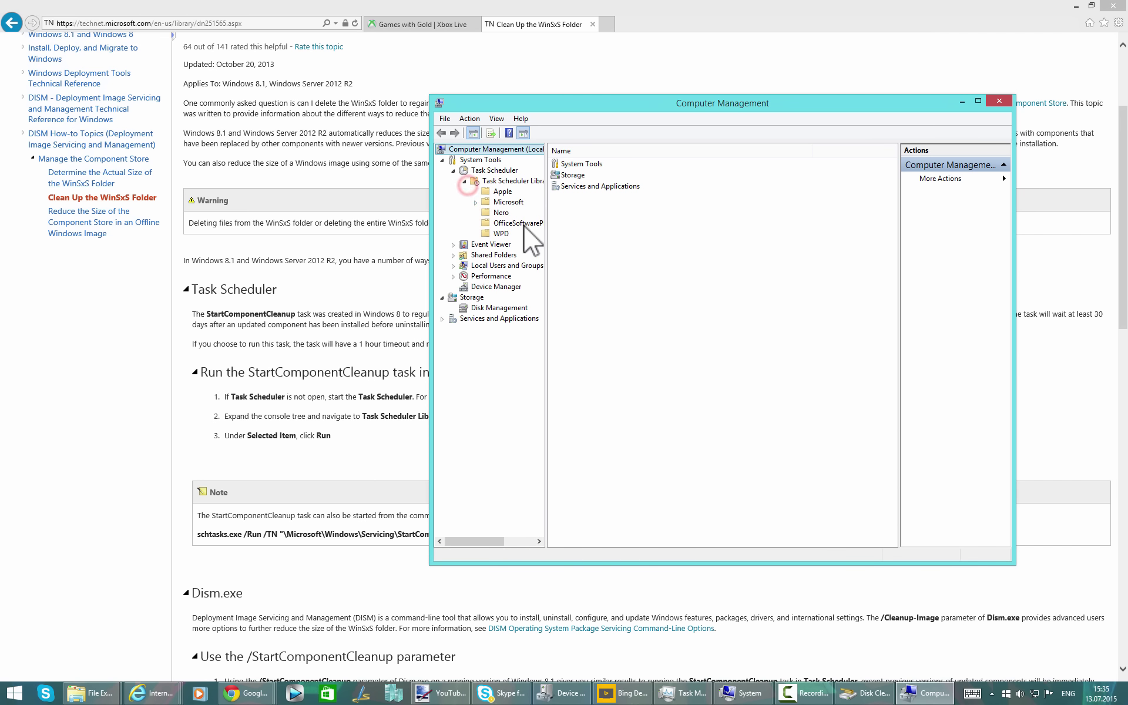
left_click(477, 202)
left_click_drag(579, 106, 761, 75)
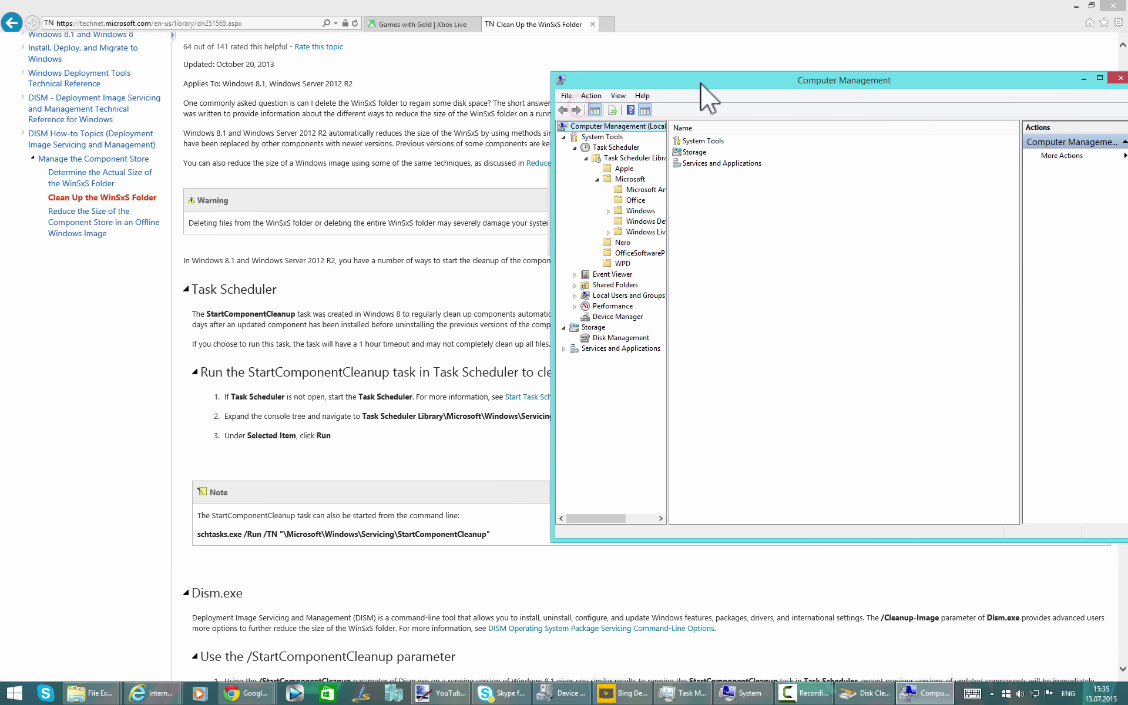
Step: Locate the StartComponentCleanup task under Windows\Servicing, widening the console tree and the task's Name column to fit their text
left_click(608, 210)
left_click_drag(668, 325, 809, 328)
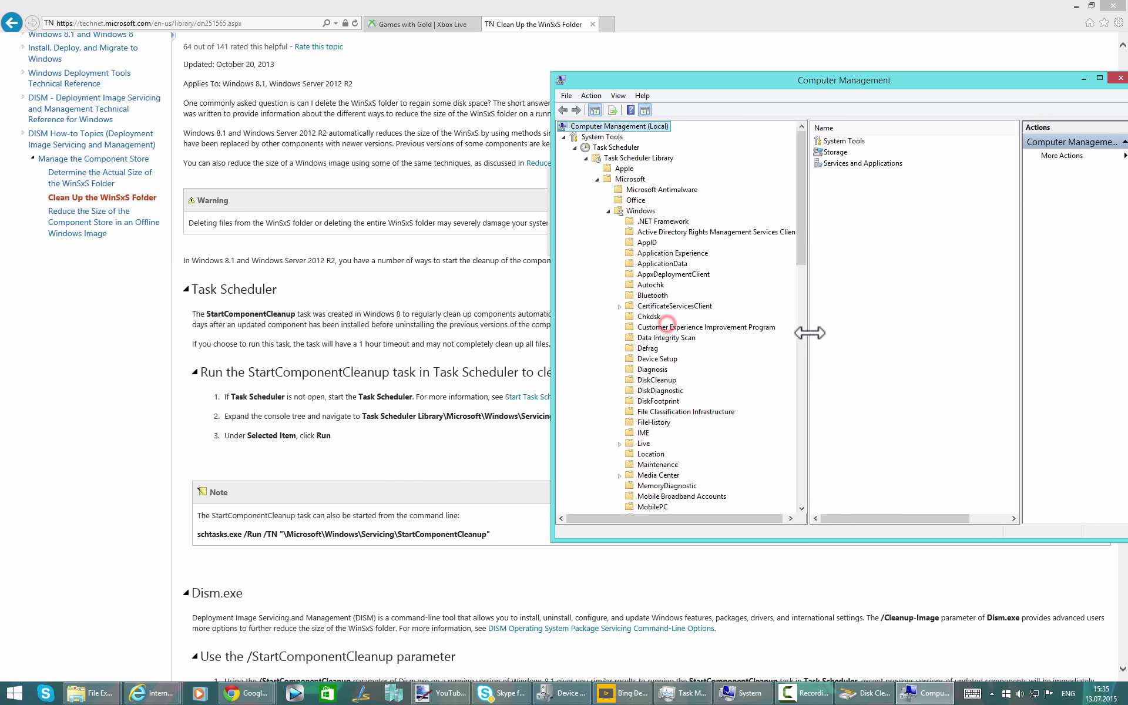
left_click_drag(805, 205, 779, 325)
left_click(649, 433)
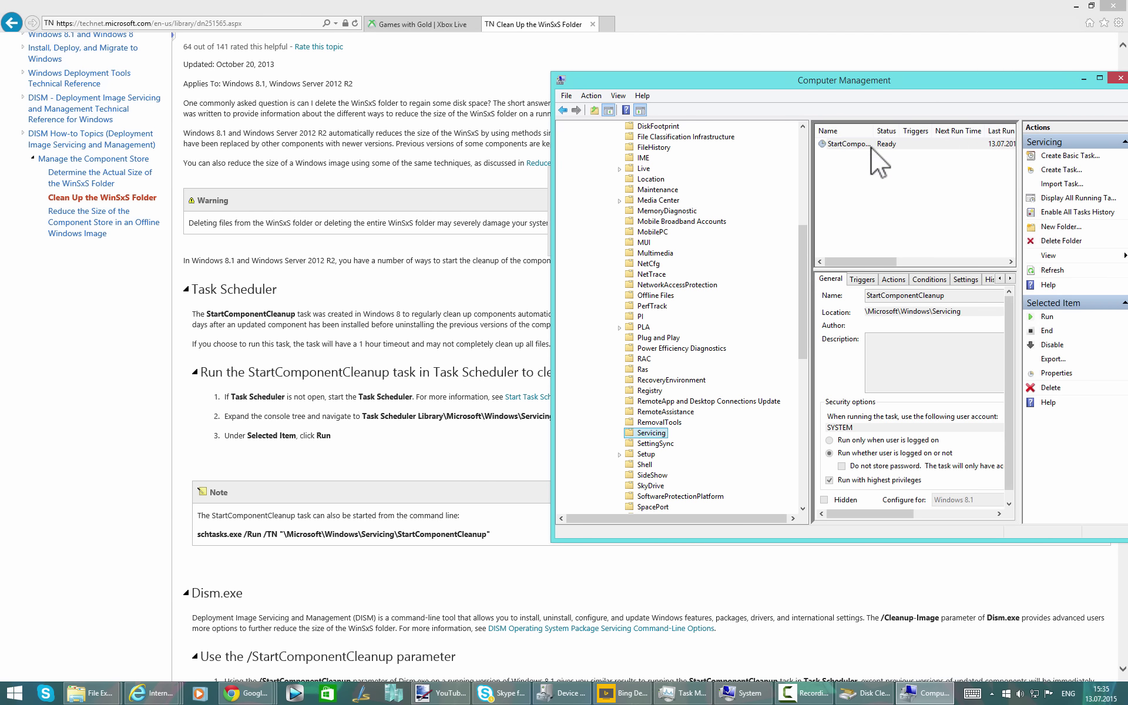
left_click(871, 147)
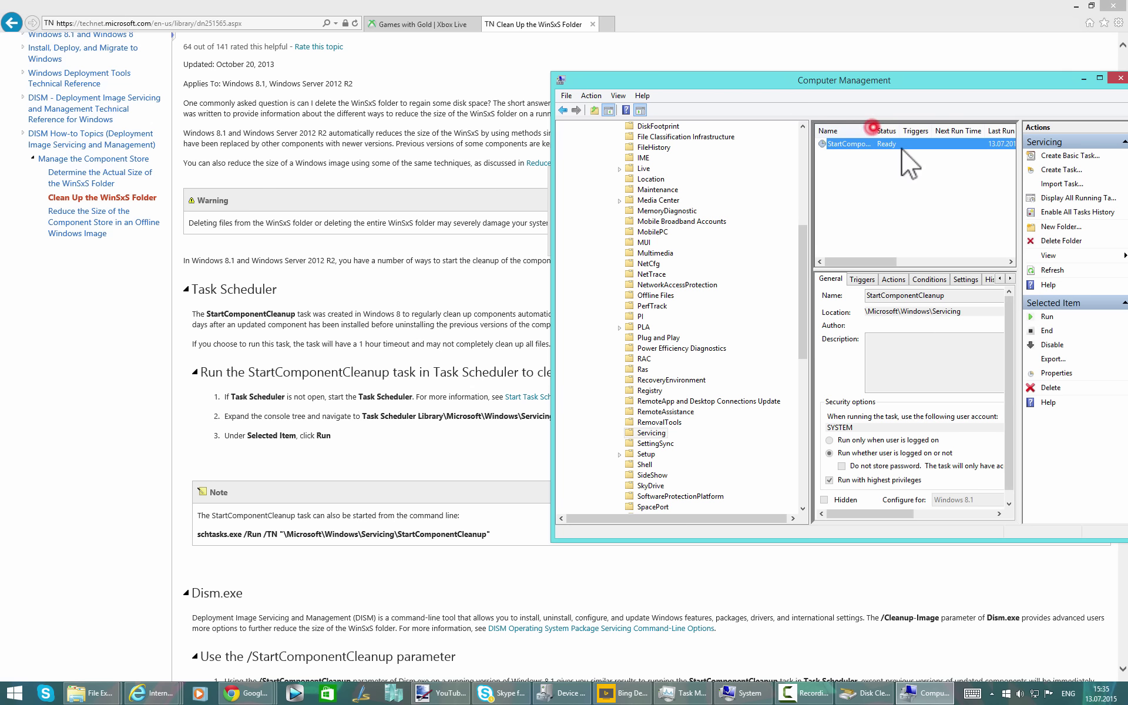
double_click(874, 129)
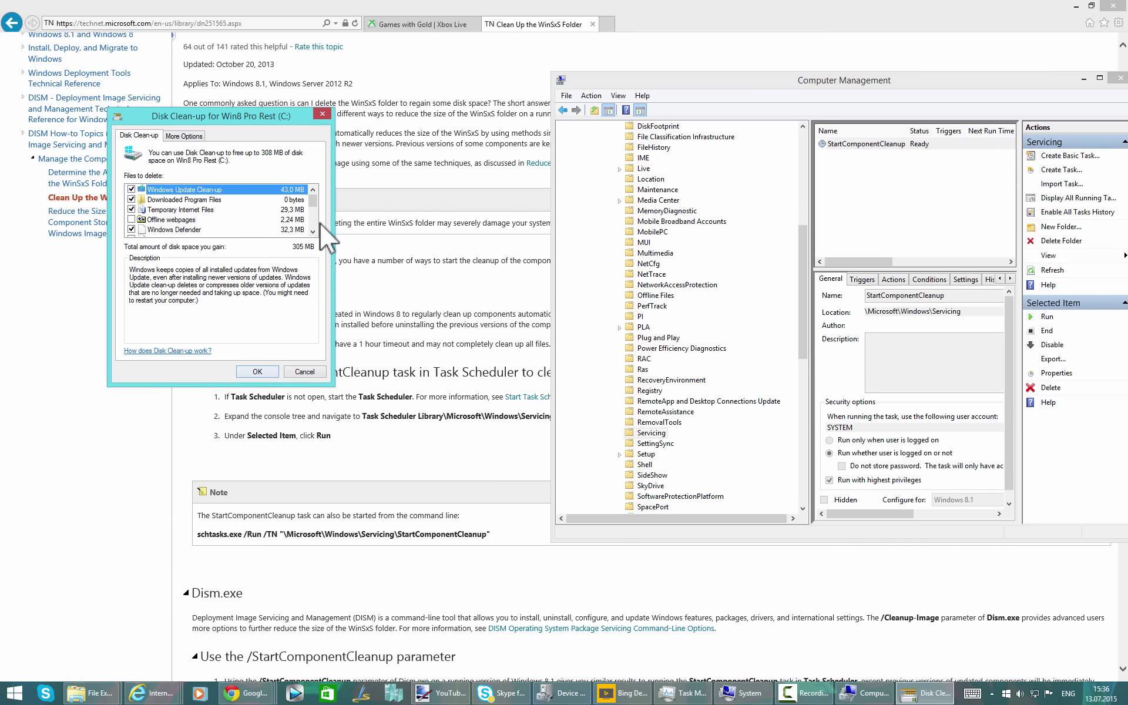
Step: Review the StartComponentCleanup task's triggers, settings and general details in an enlarged Computer Management window, and close the window
left_click_drag(915, 79, 668, 89)
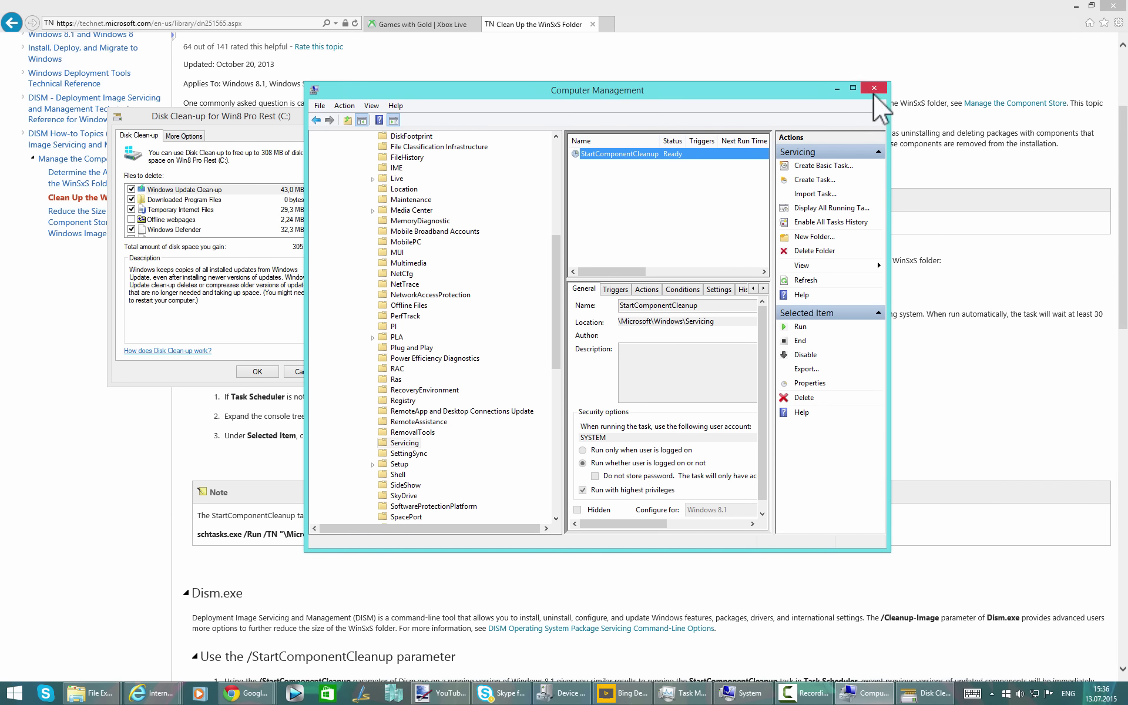
left_click_drag(890, 126, 1115, 215)
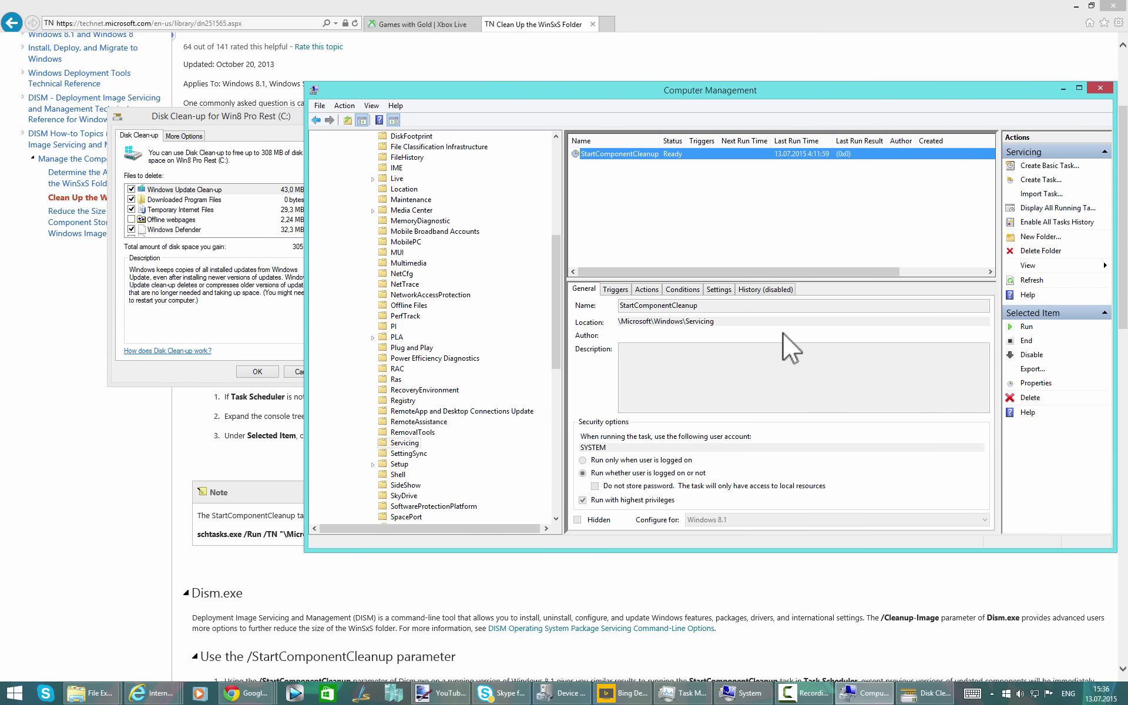
left_click(616, 291)
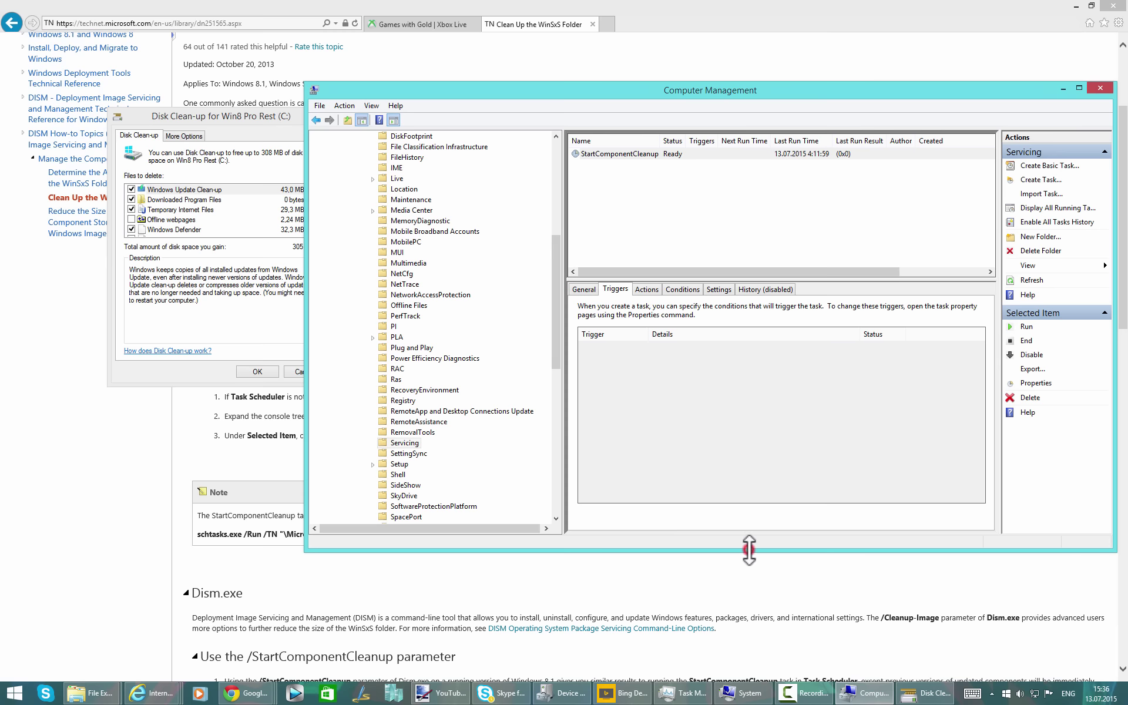
left_click_drag(748, 548, 725, 649)
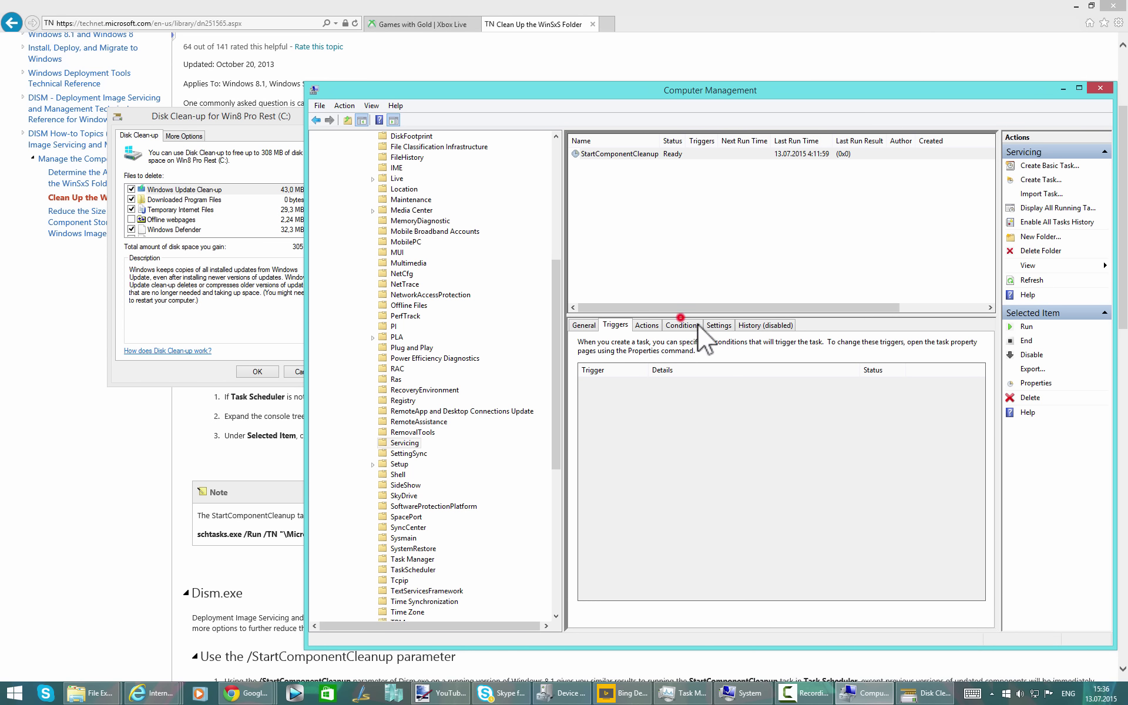
left_click(722, 324)
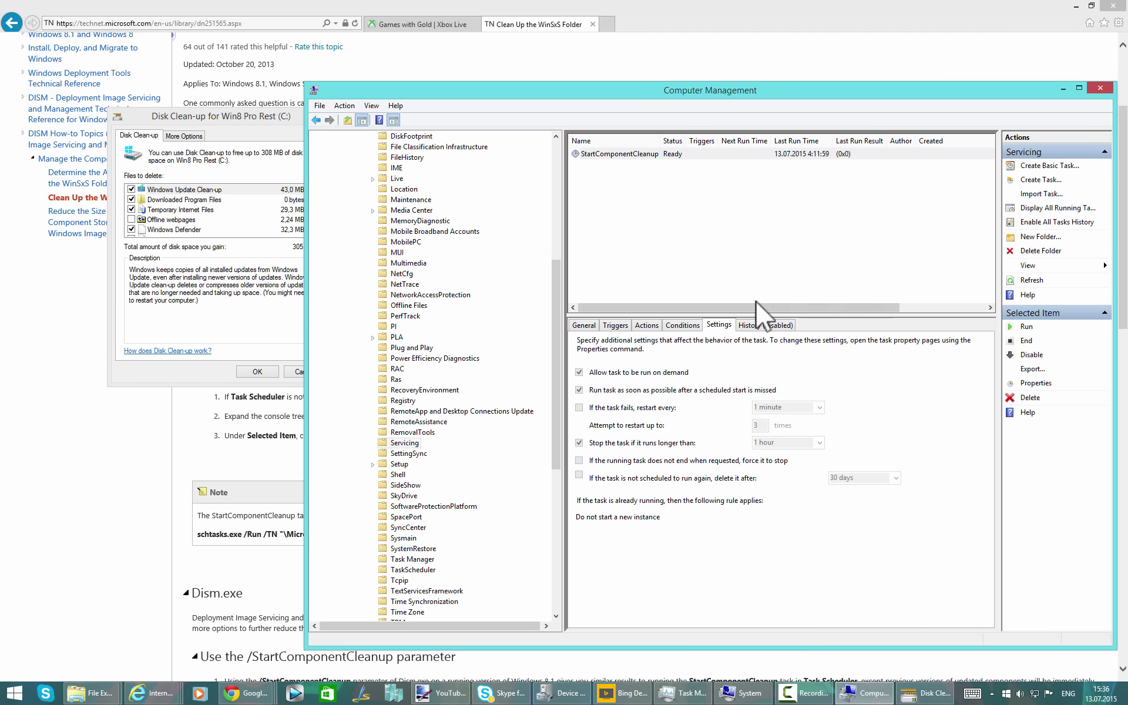
left_click(577, 325)
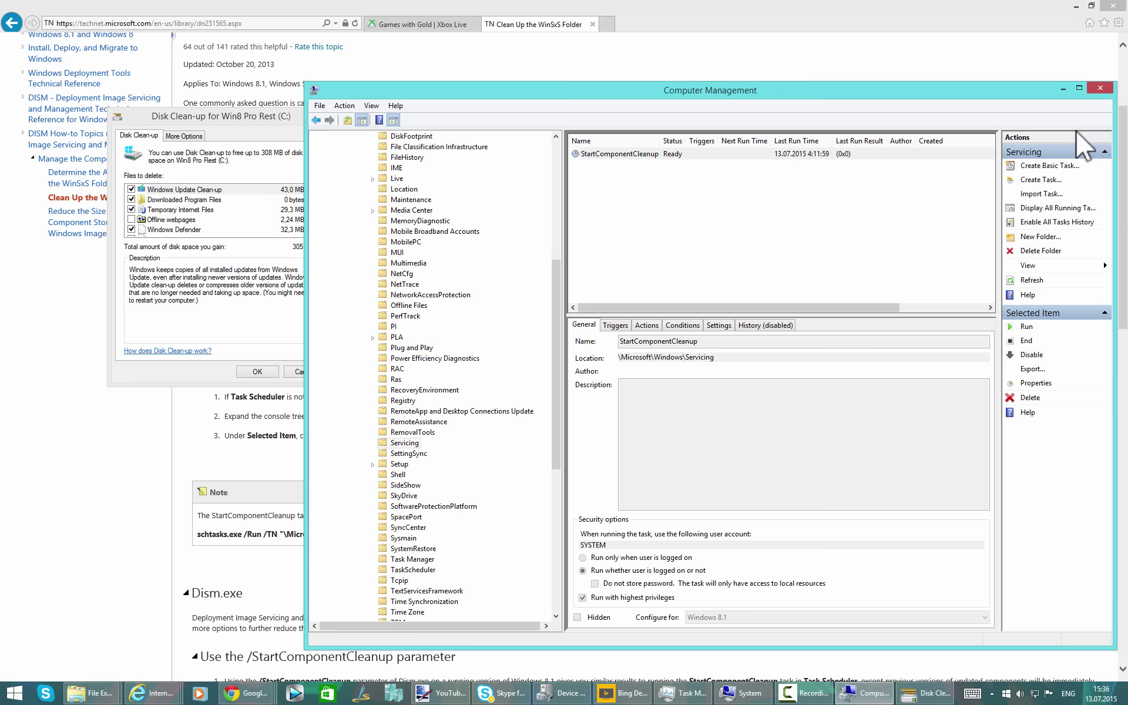
left_click(1097, 89)
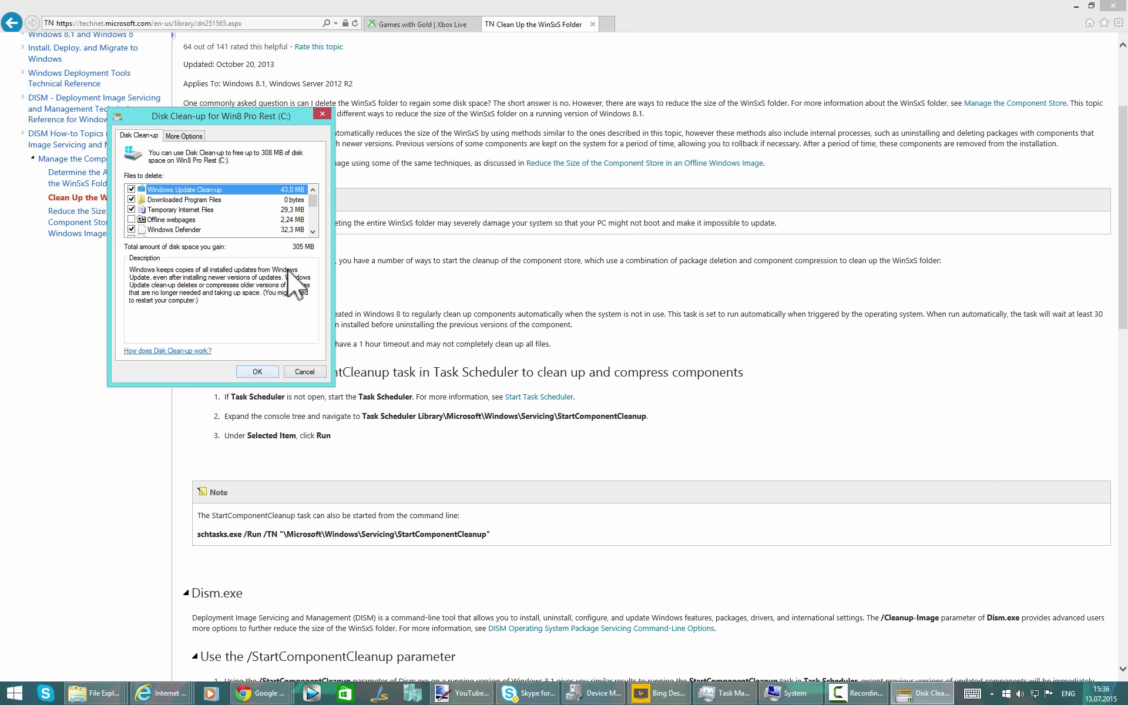
Step: Review the Disk Clean-up list of files to delete, reading the descriptions of Windows Defender, Temporary files and Thumbnails
left_click(313, 233)
left_click(313, 232)
left_click(312, 232)
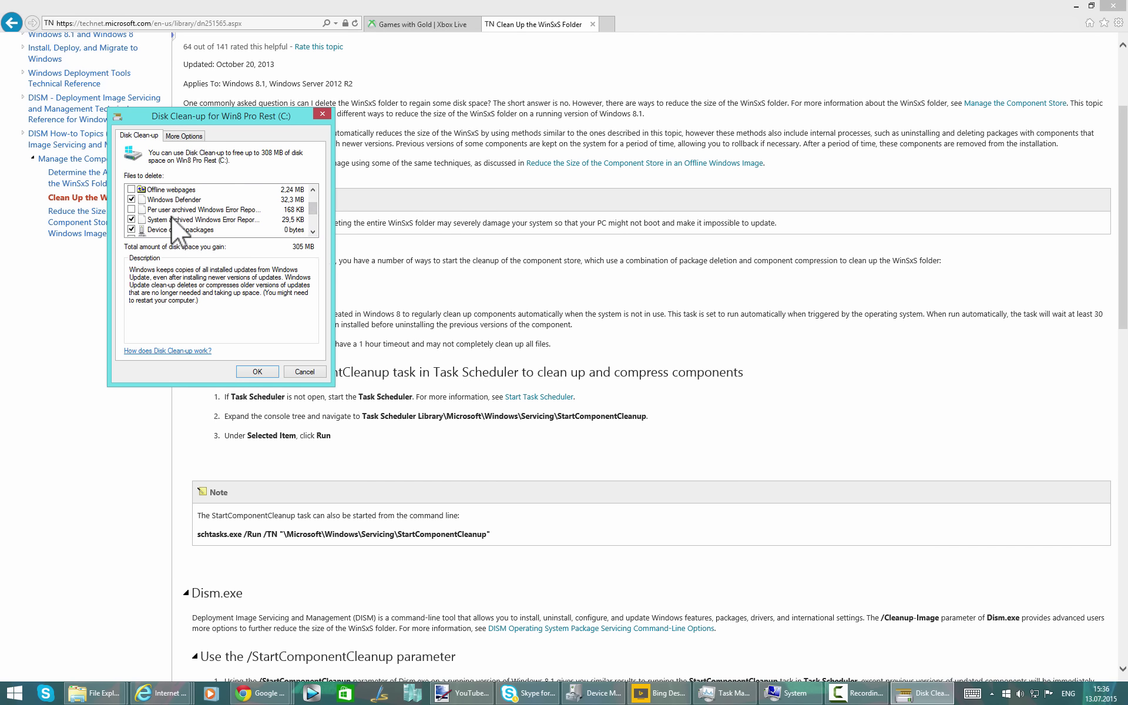
left_click(162, 200)
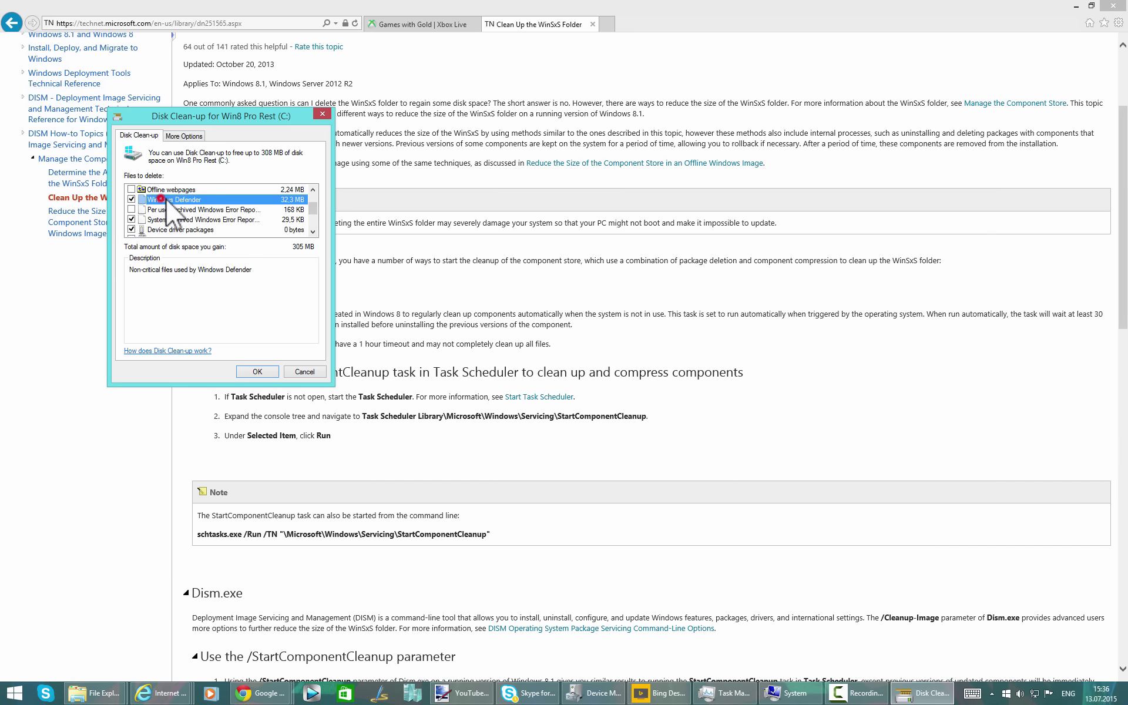
left_click(313, 232)
left_click(313, 233)
left_click(314, 232)
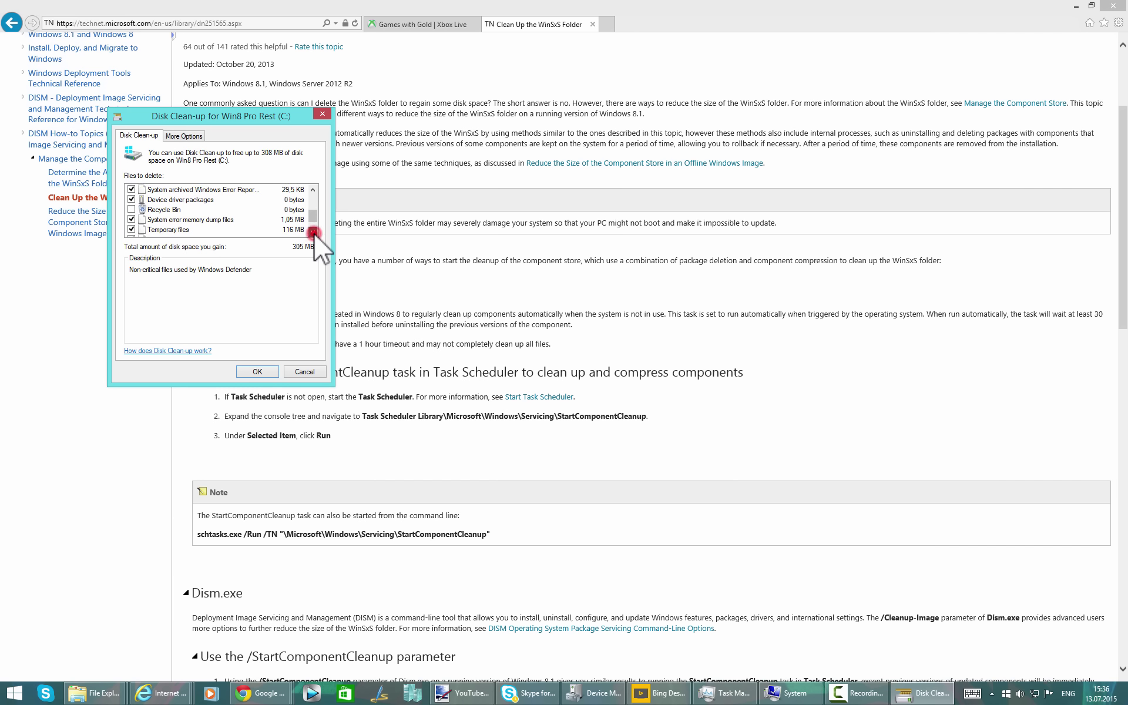
left_click(313, 232)
left_click(181, 219)
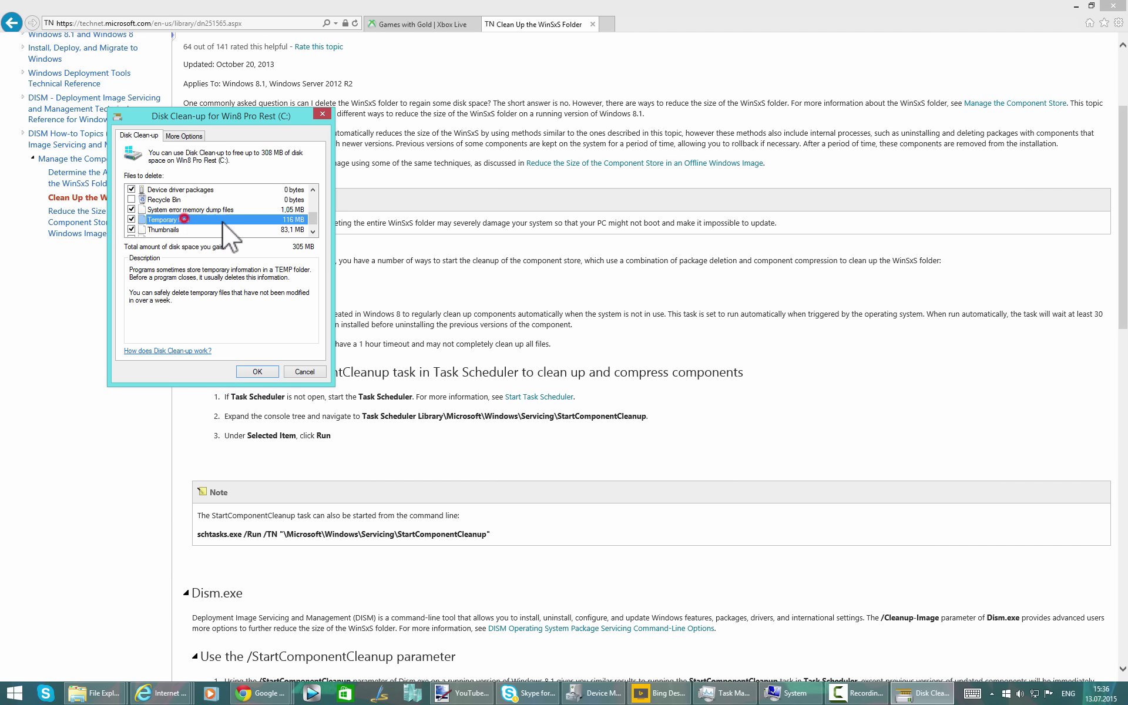
left_click(313, 232)
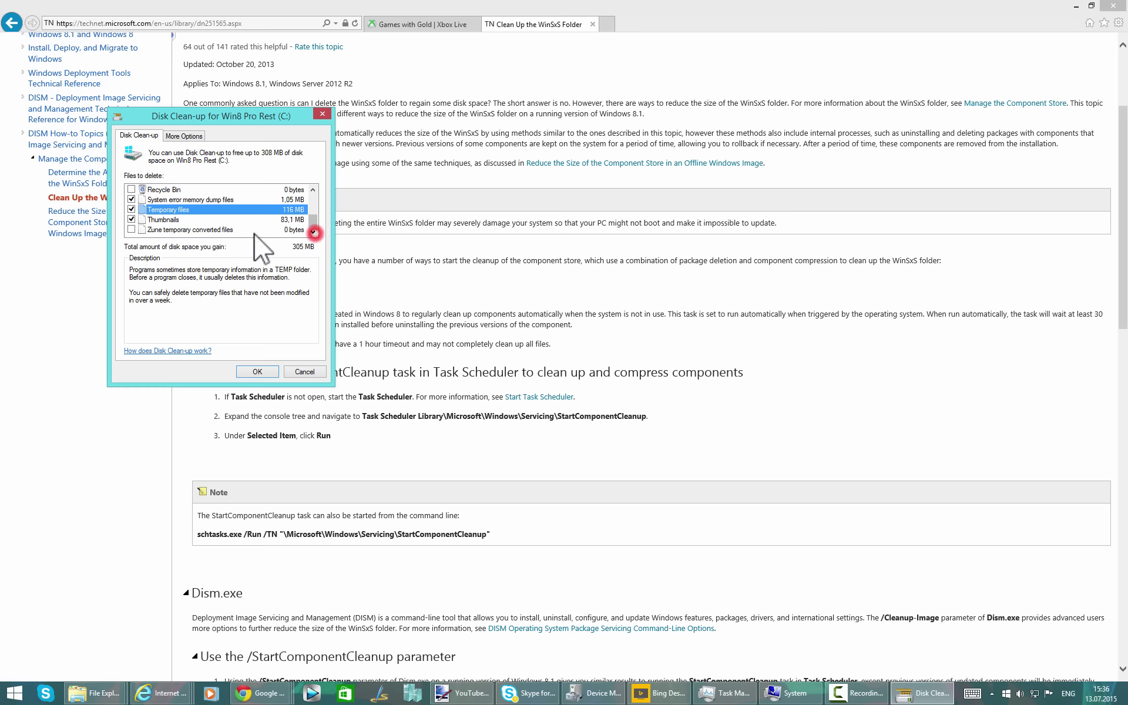
left_click(183, 218)
Step: Start the Disk Clean-up of drive C: with the checked file categories, confirm the deletion and check its progress
left_click(257, 372)
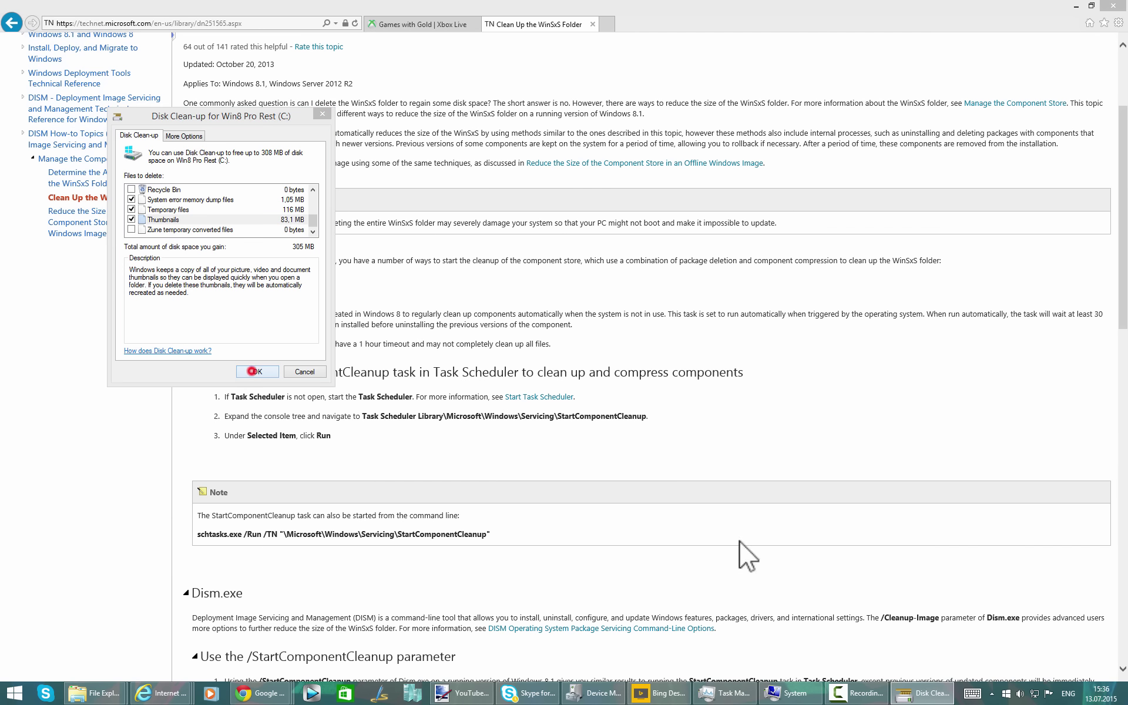
left_click(585, 353)
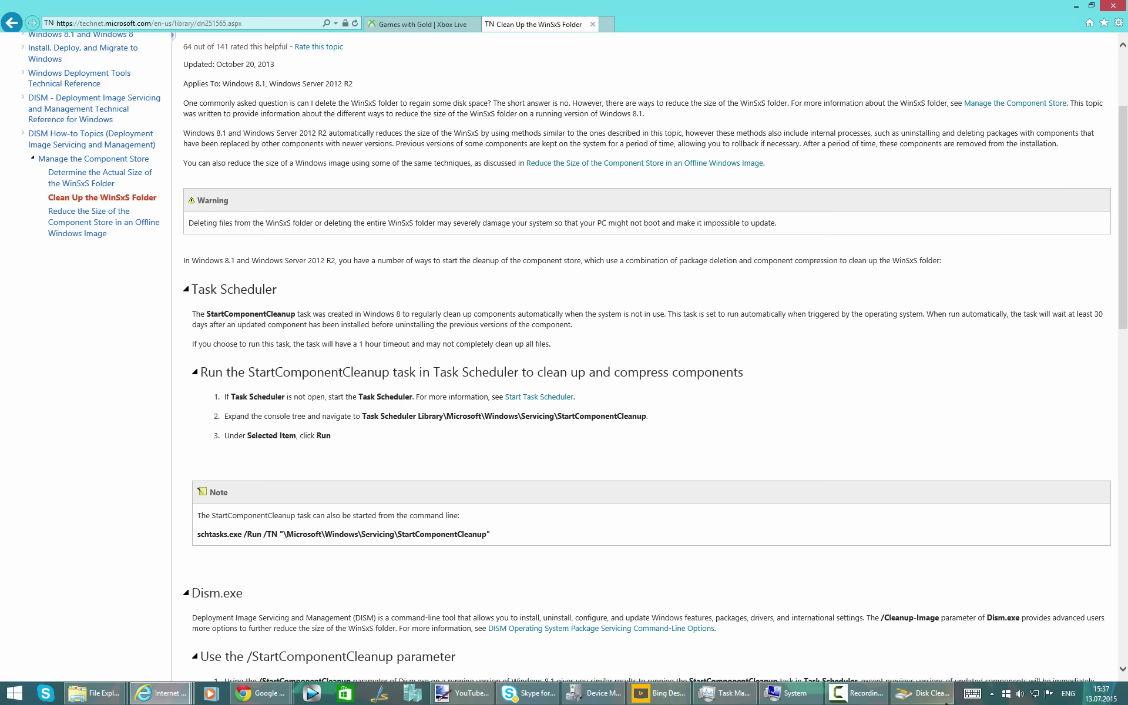
left_click(920, 696)
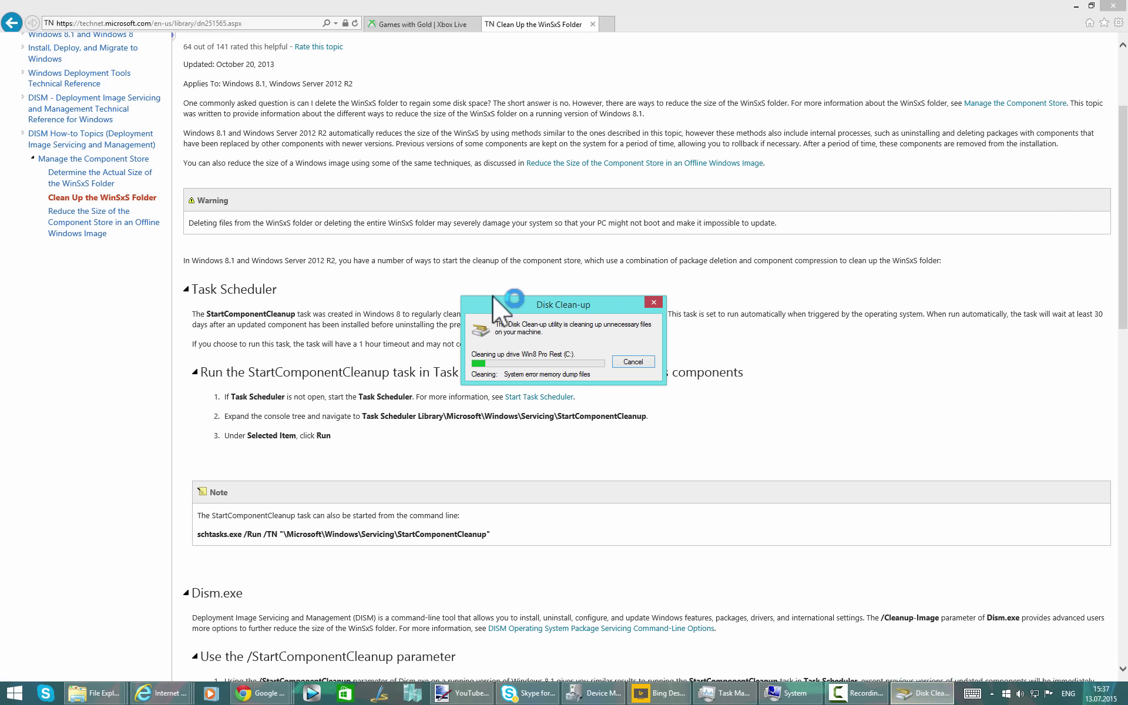
Step: Read the article's Dism.exe section, highlighting the /StartComponentCleanup command and its /ResetBase variant
left_click(731, 534)
scroll(734, 526, "down", 1)
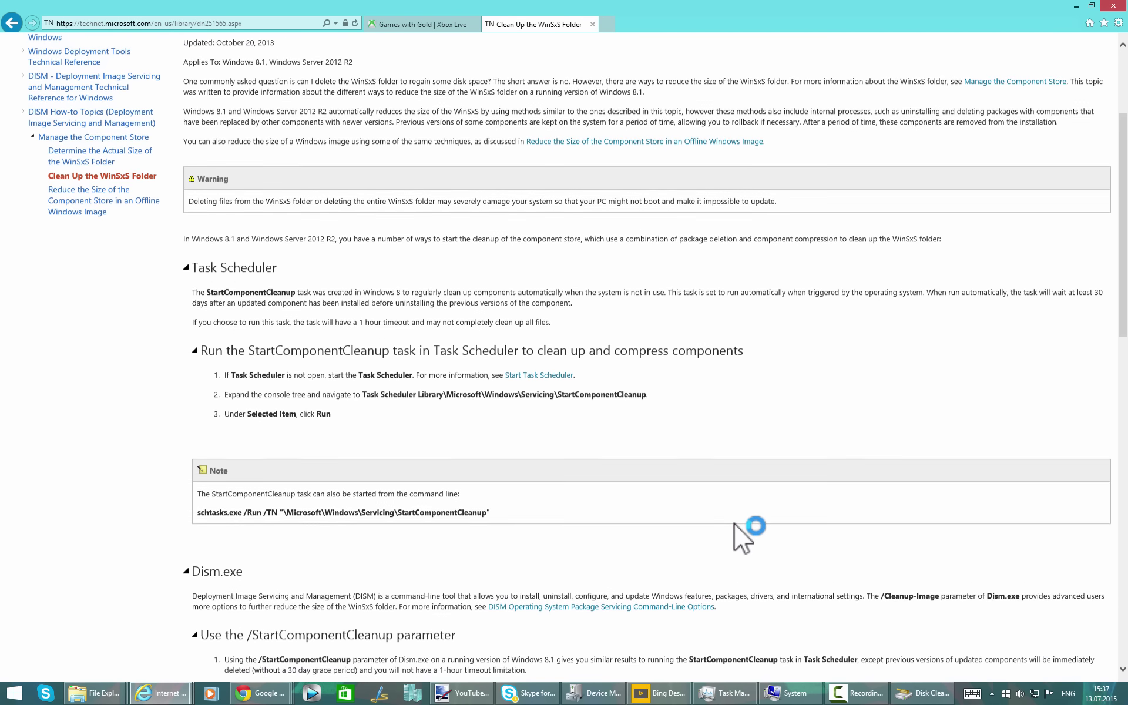
scroll(730, 517, "down", 3)
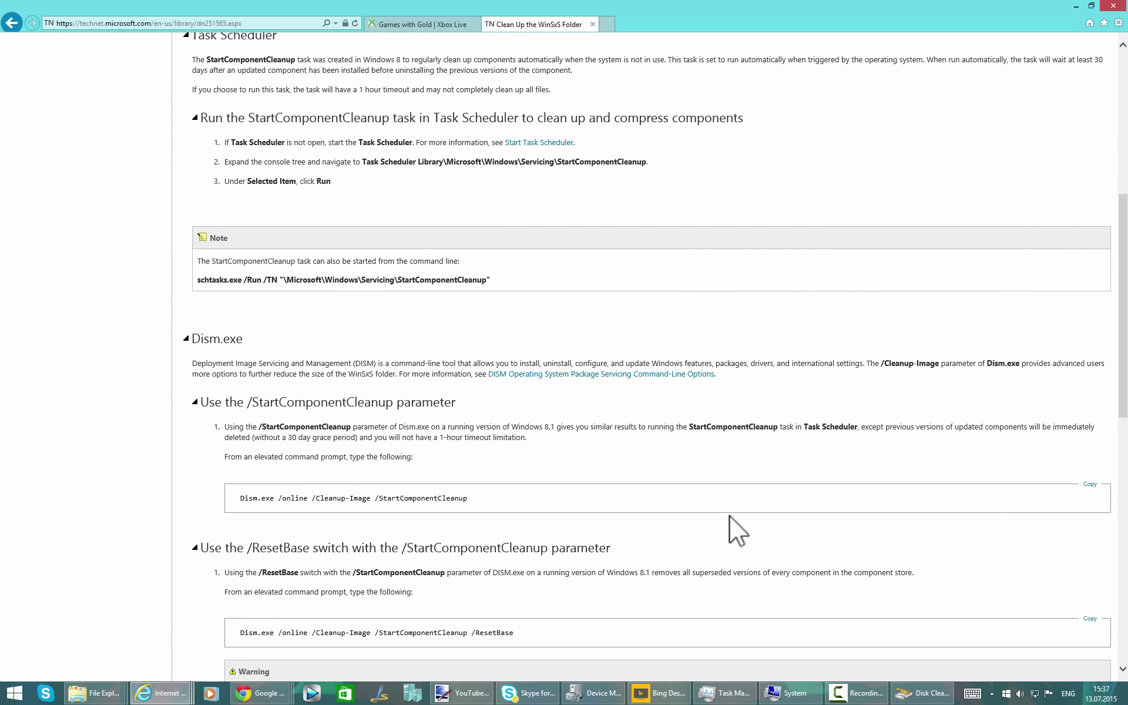
scroll(693, 488, "down", 1)
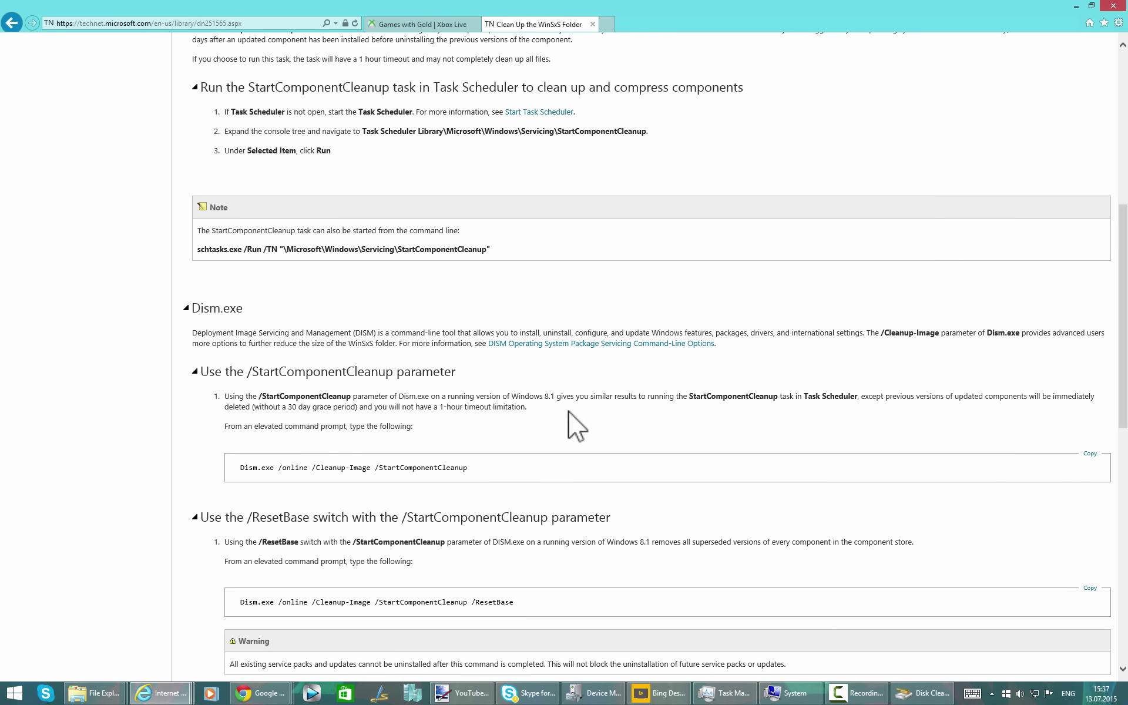
scroll(570, 411, "down", 1)
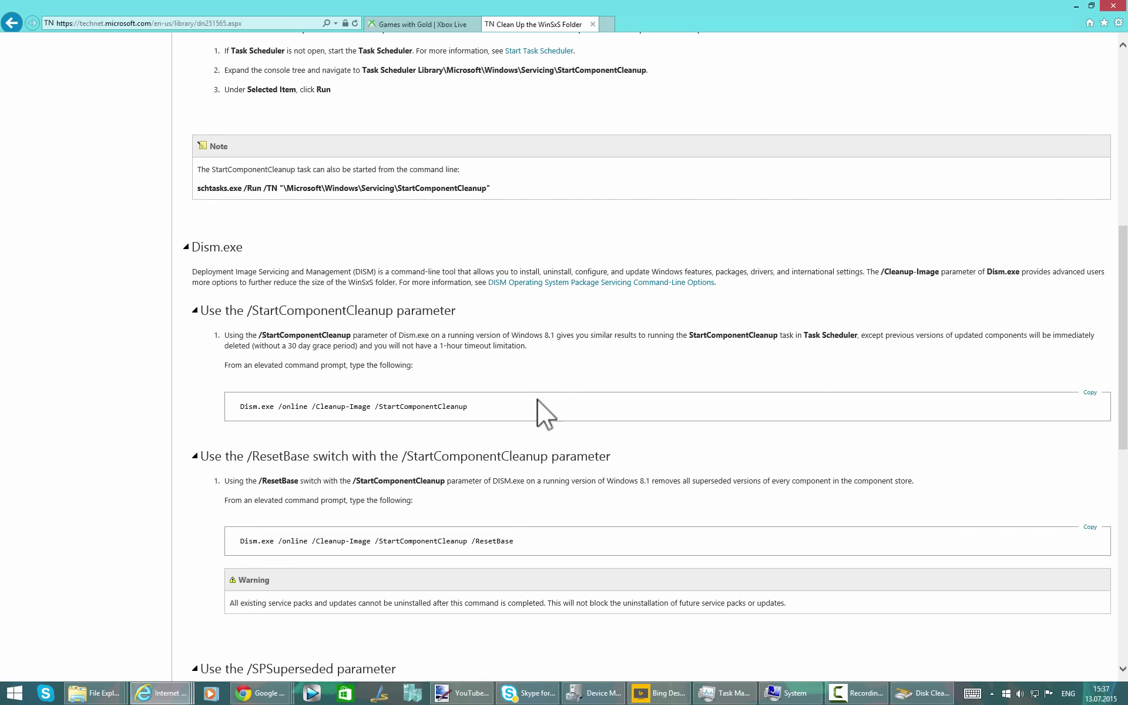
left_click_drag(483, 409, 294, 402)
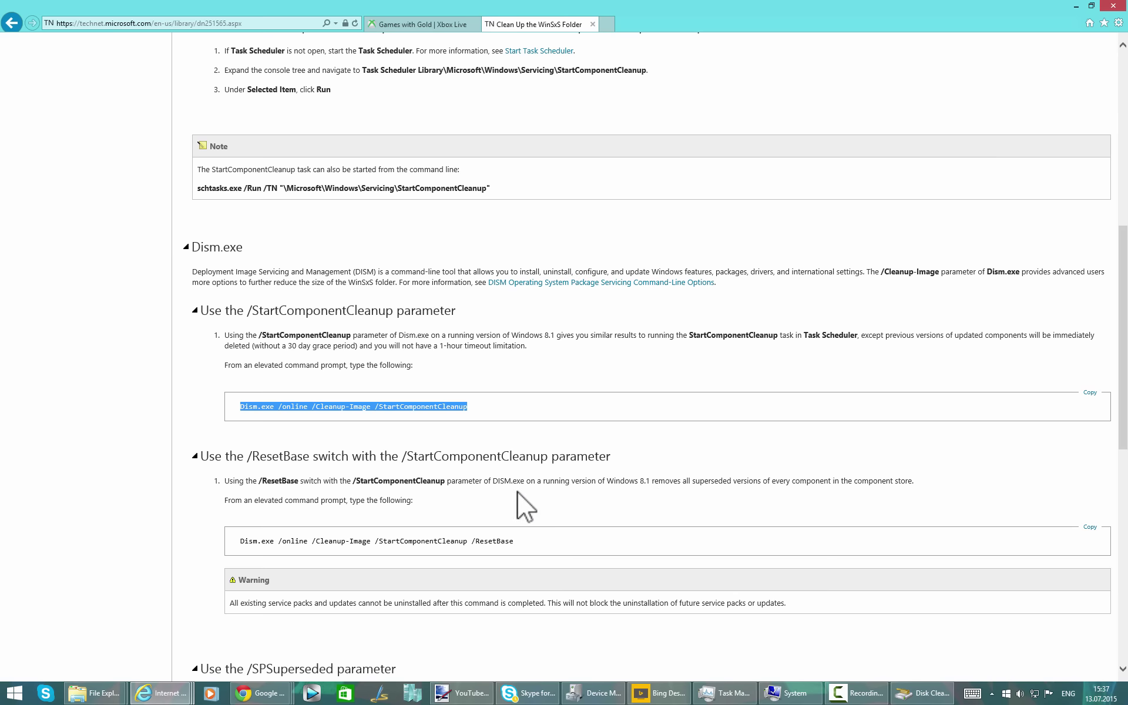
scroll(548, 490, "down", 1)
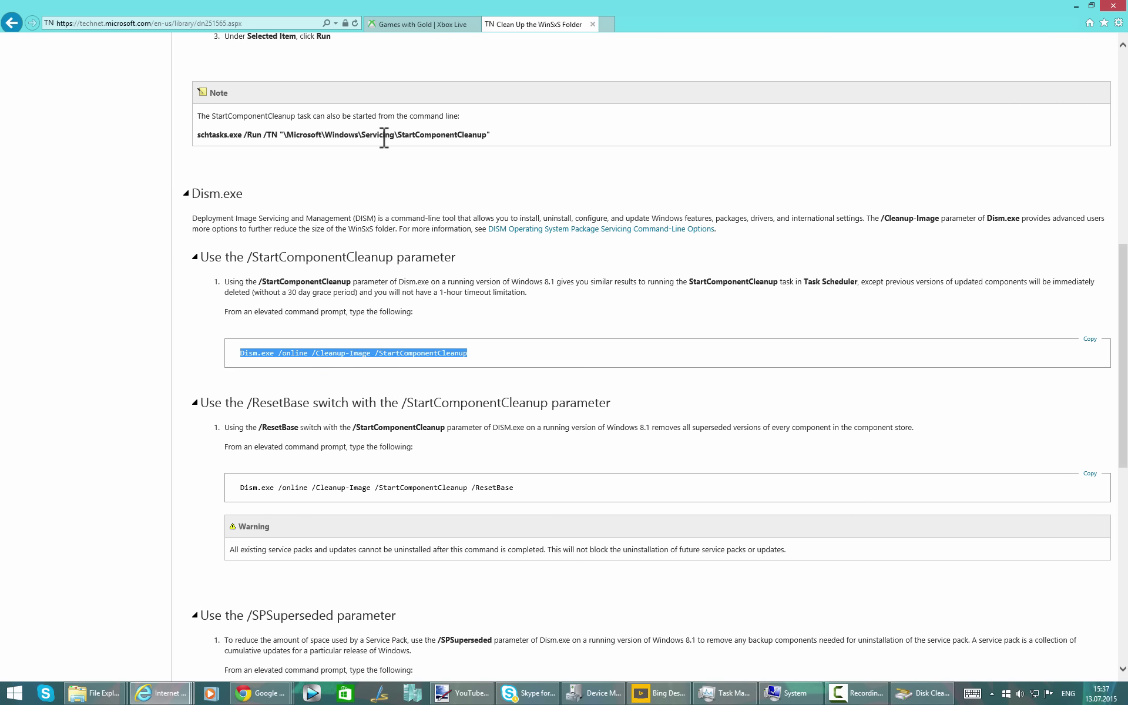
left_click(538, 487)
left_click_drag(498, 489, 324, 475)
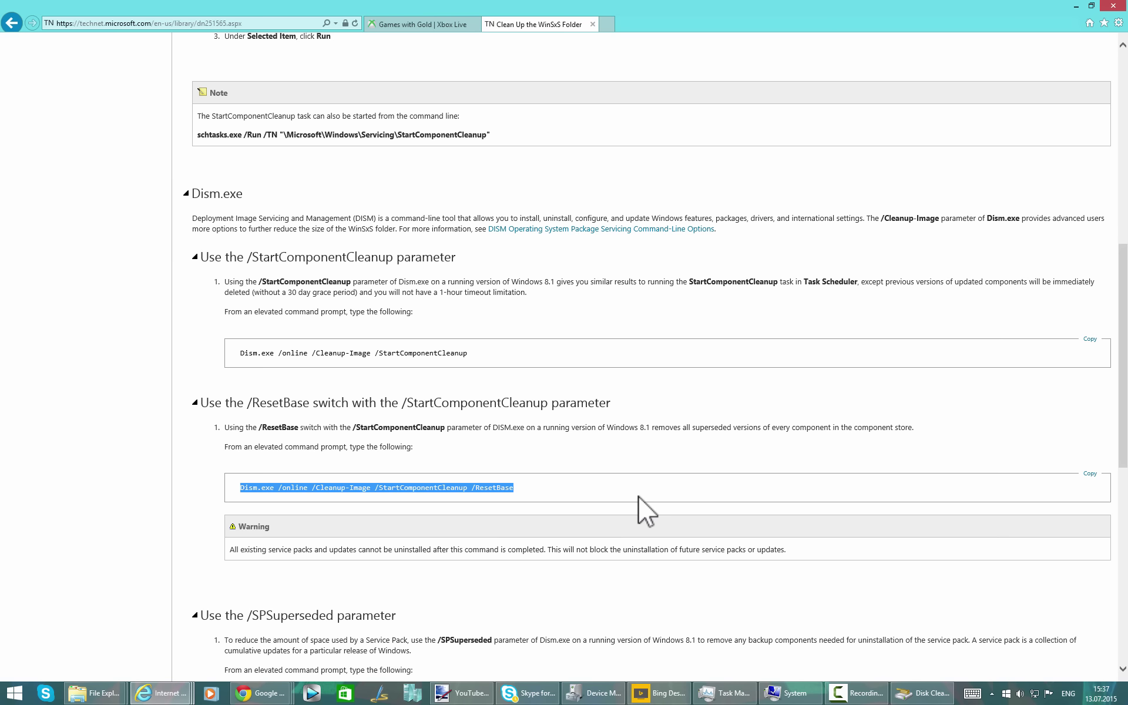
Step: Copy the command Dism.exe /online /Cleanup-Image /SPSuperseded from the article's SPSuperseded section
scroll(640, 499, "down", 3)
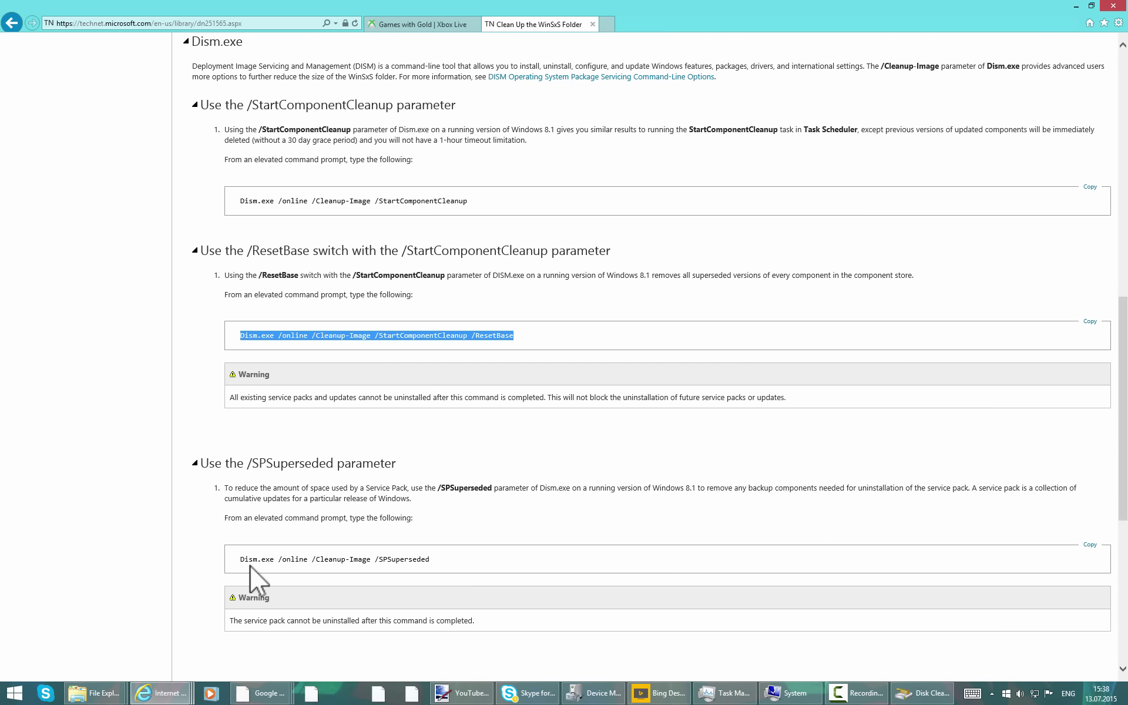
left_click_drag(240, 559, 423, 571)
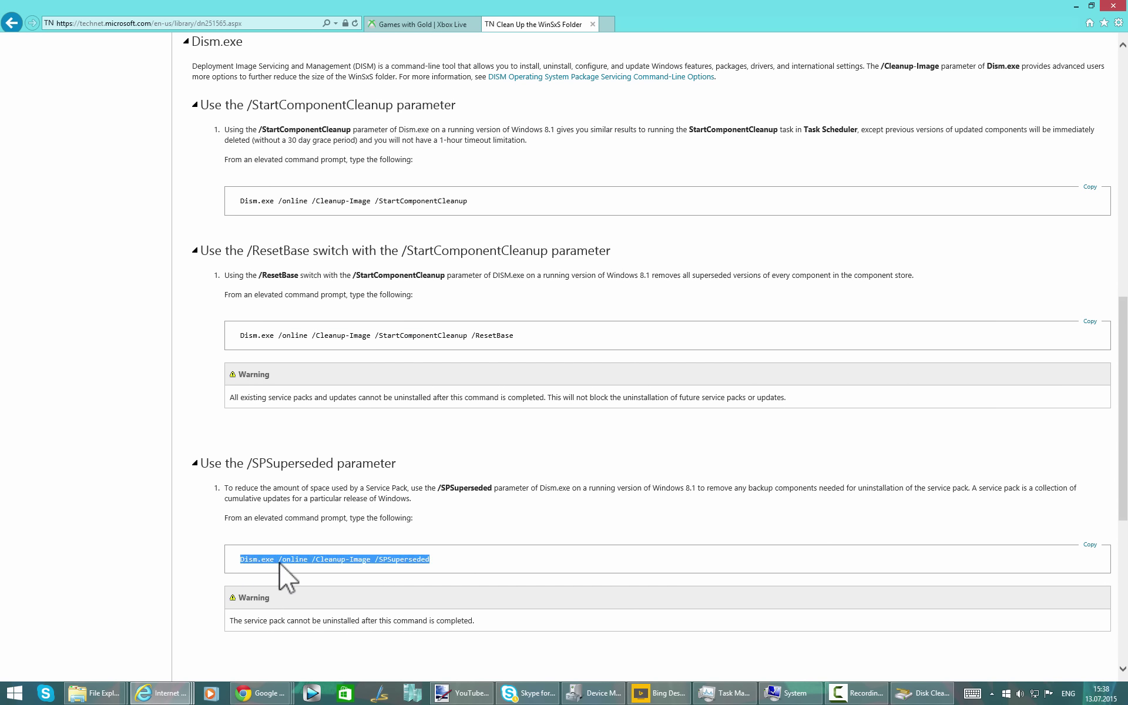
right_click(406, 558)
left_click(435, 435)
Step: Run the copied Dism.exe /online /Cleanup-Image /SPSuperseded command in an elevated Command Prompt and close that window when it finishes
right_click(14, 694)
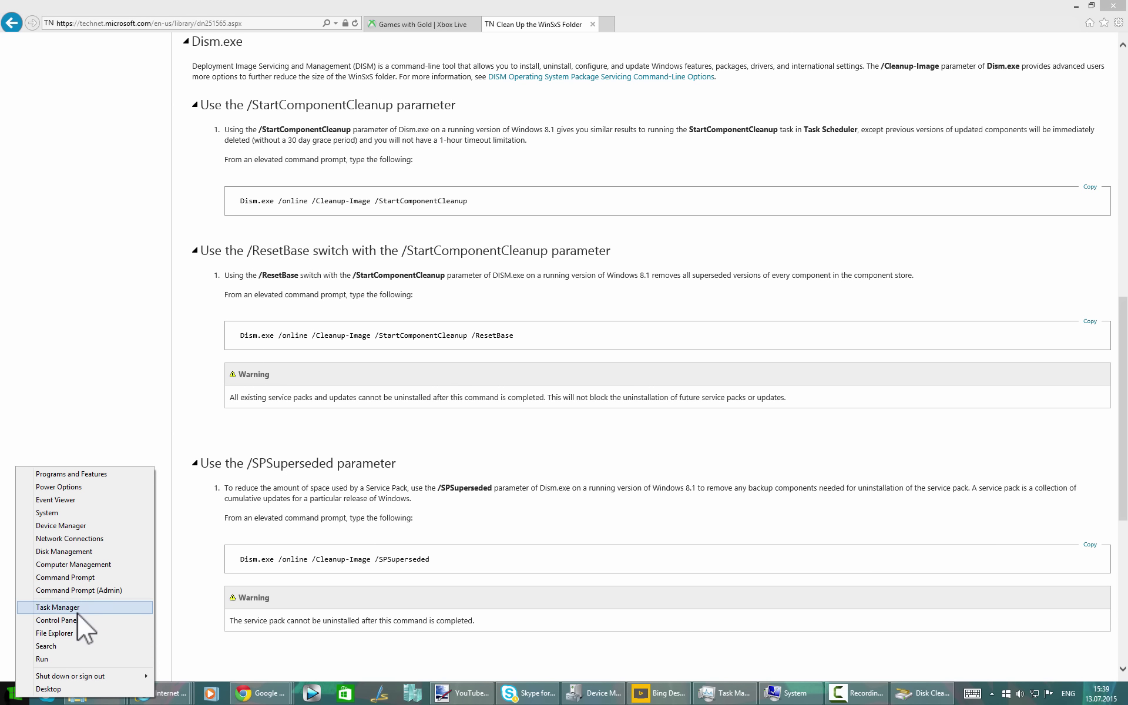
left_click(84, 592)
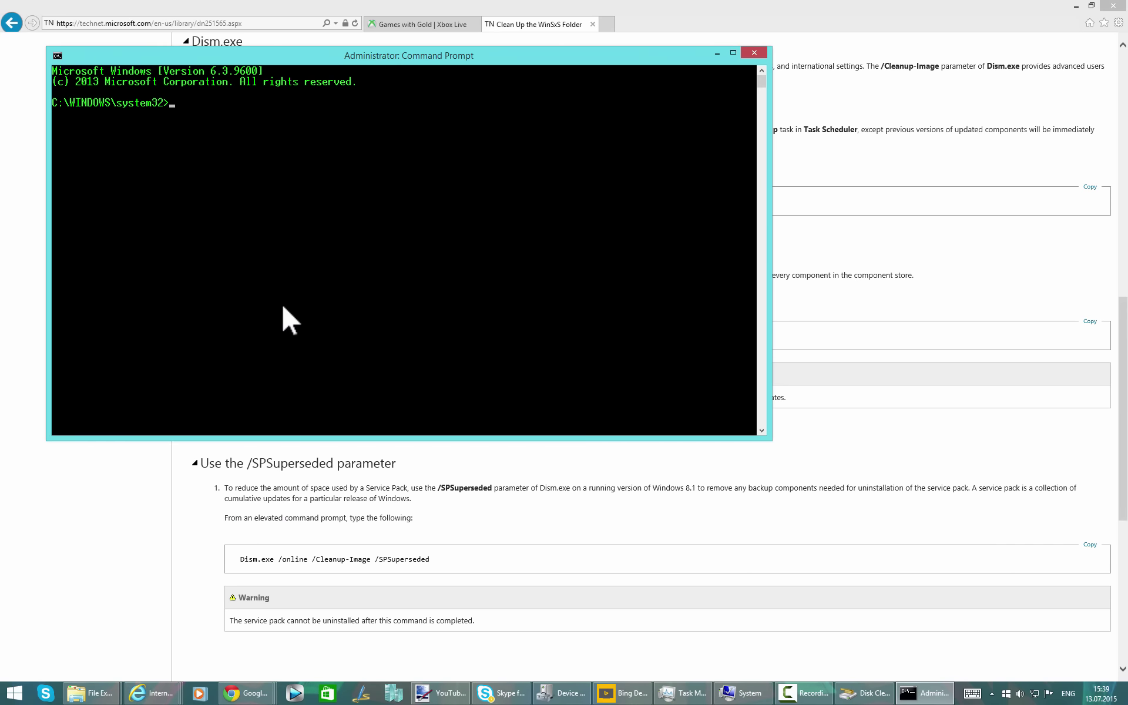
key("alt+space")
key("e")
key("p")
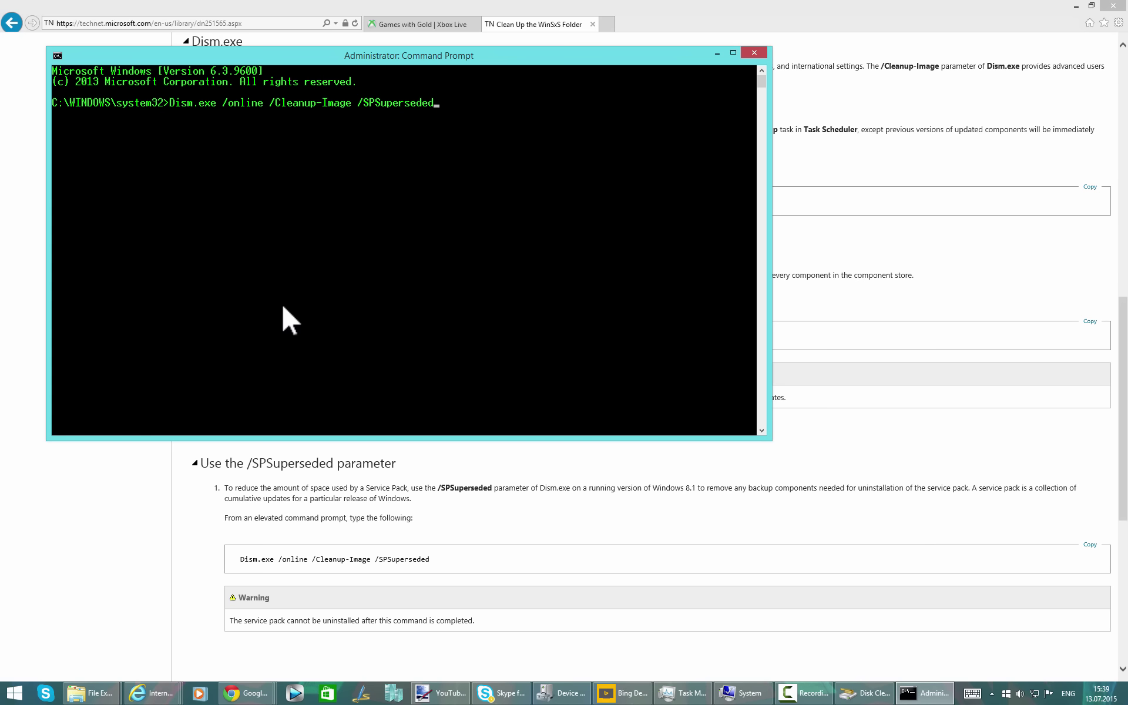
key("Return")
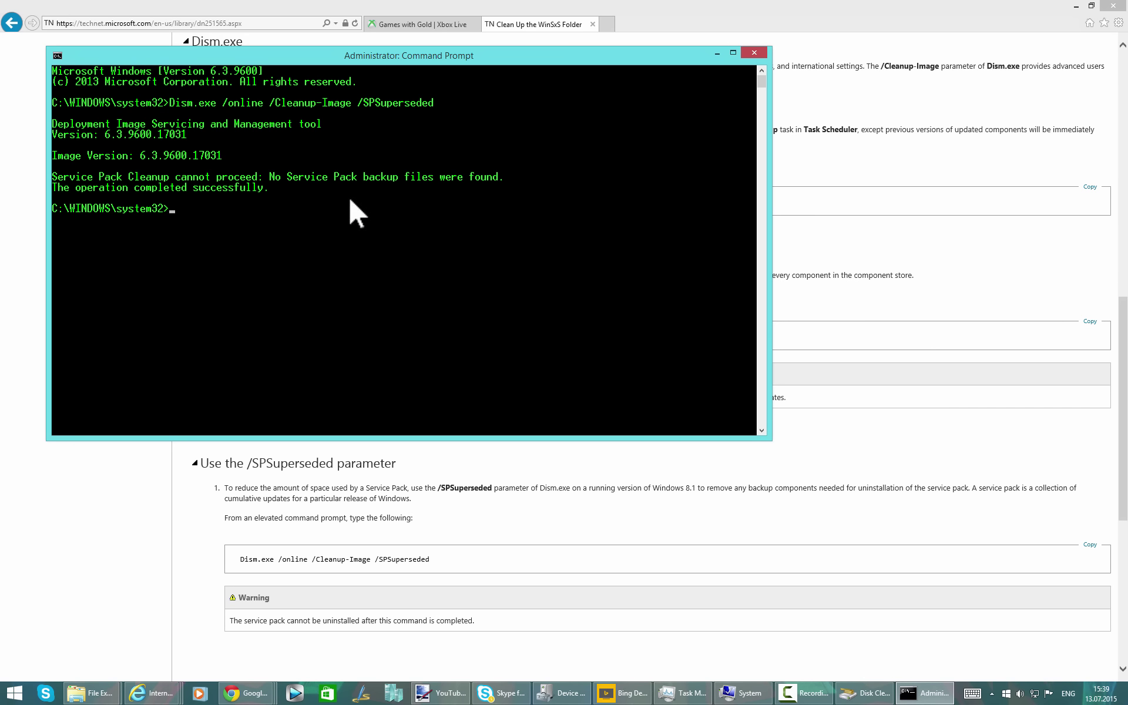
left_click(754, 53)
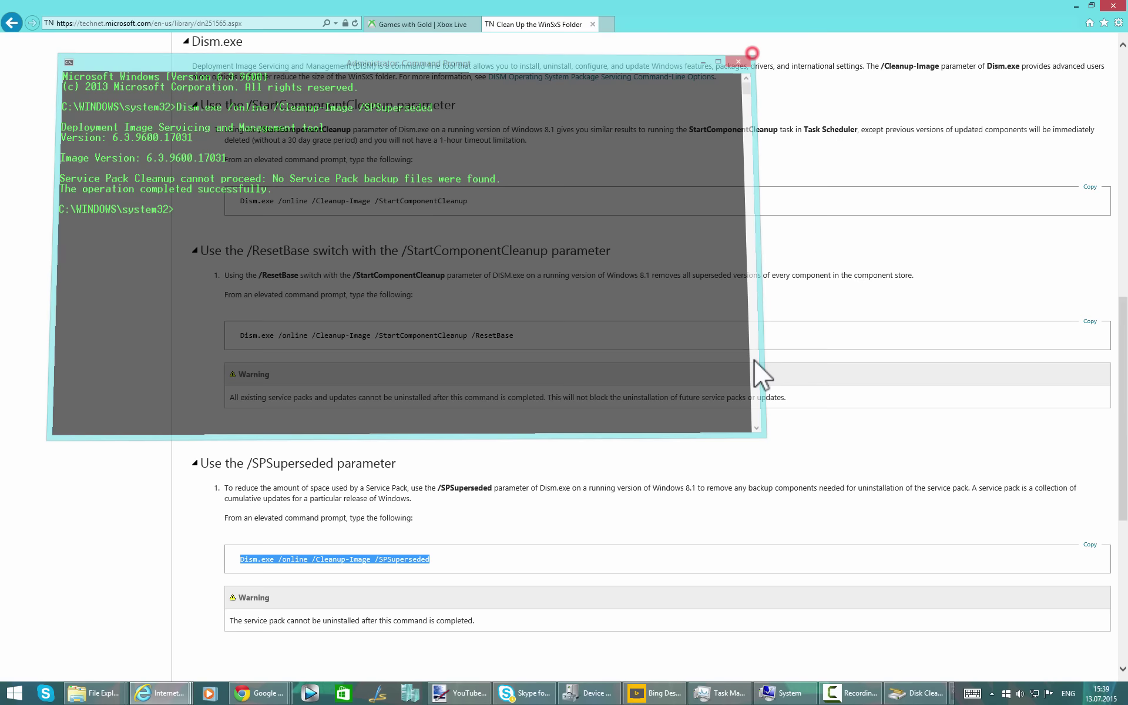
Step: Review the article's Dism.exe commands by highlighting /StartComponentCleanup, /ResetBase and /SPSuperseded in turn, and check the progress of Disk Clean-up
scroll(629, 413, "up", 1)
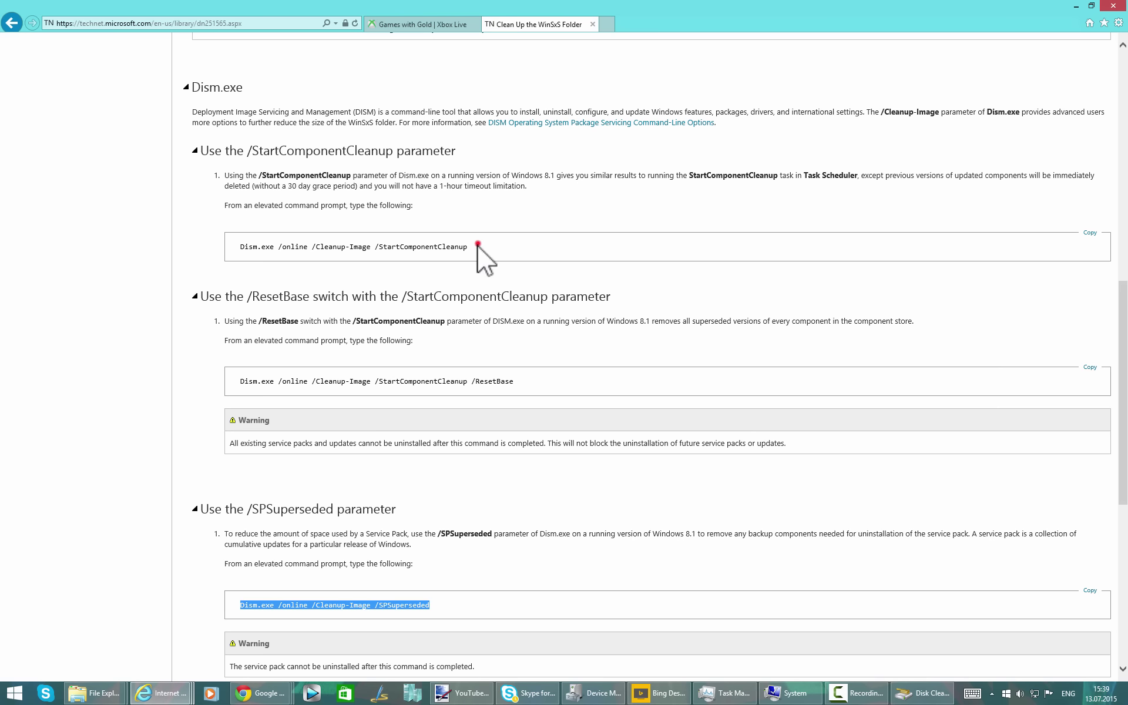
left_click_drag(477, 245, 234, 243)
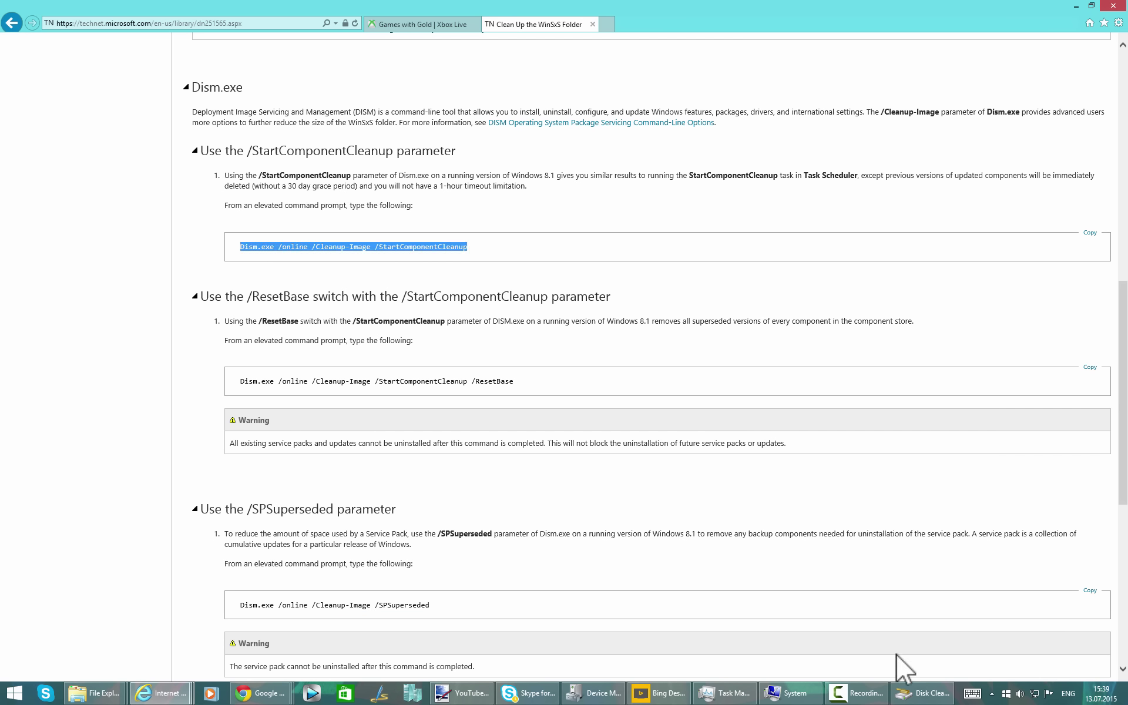
scroll(660, 395, "up", 4)
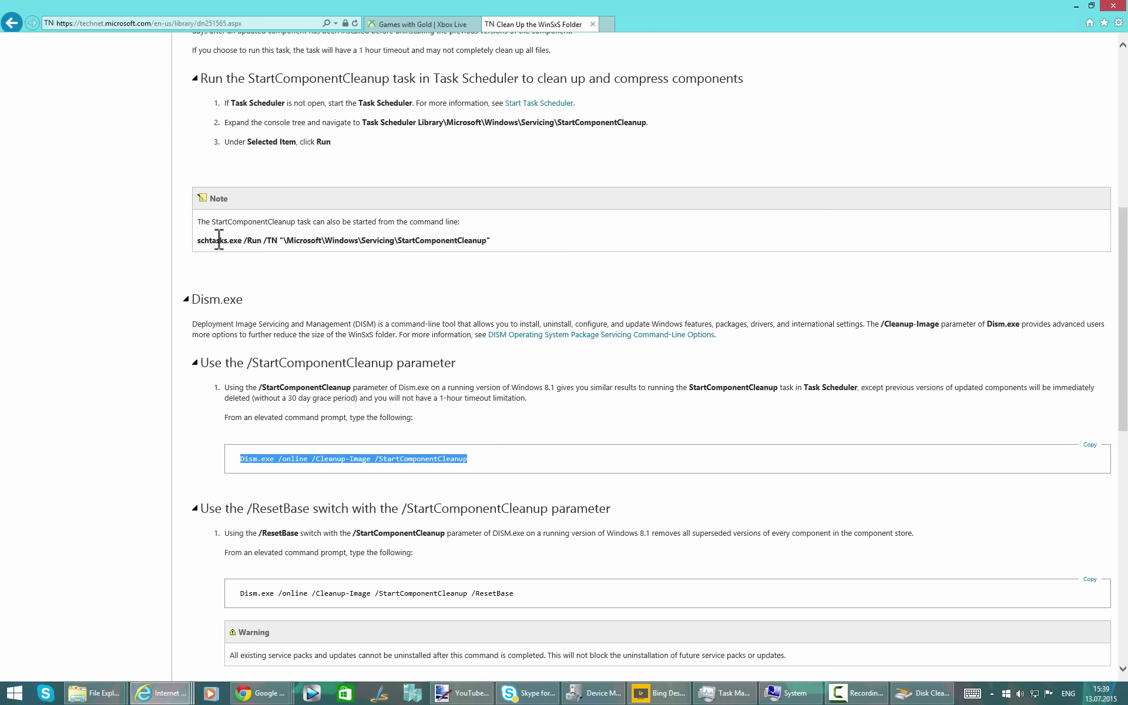
scroll(728, 406, "down", 2)
left_click_drag(524, 491, 251, 488)
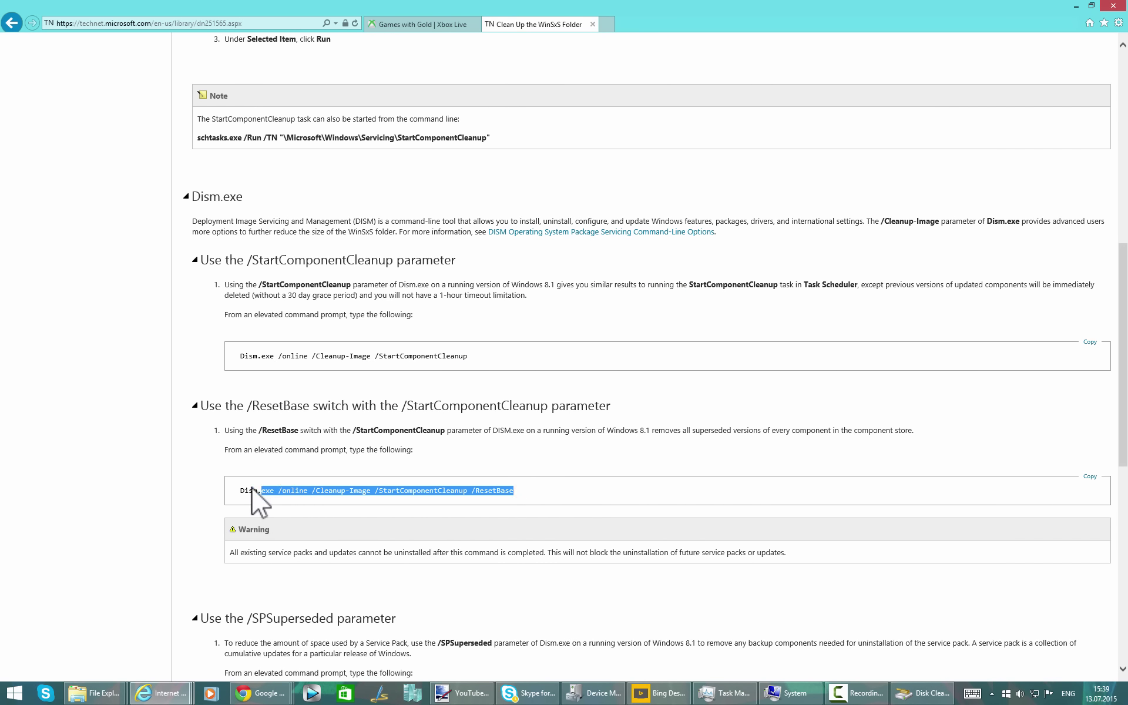
left_click(601, 474)
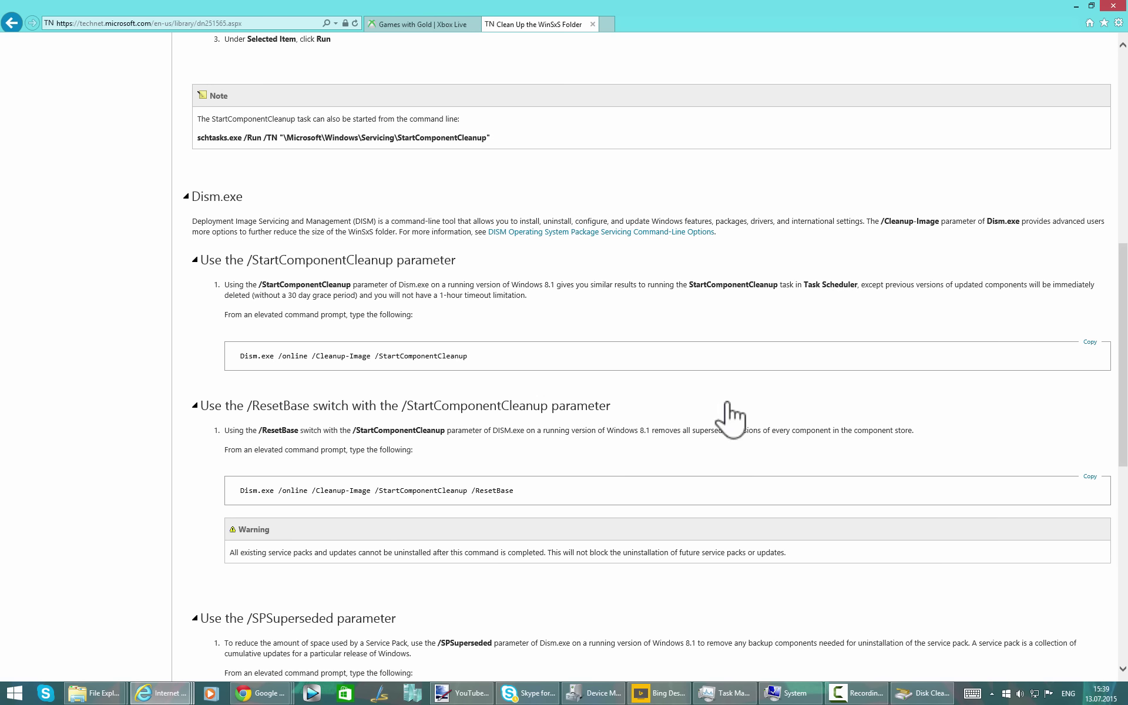
scroll(728, 415, "down", 2)
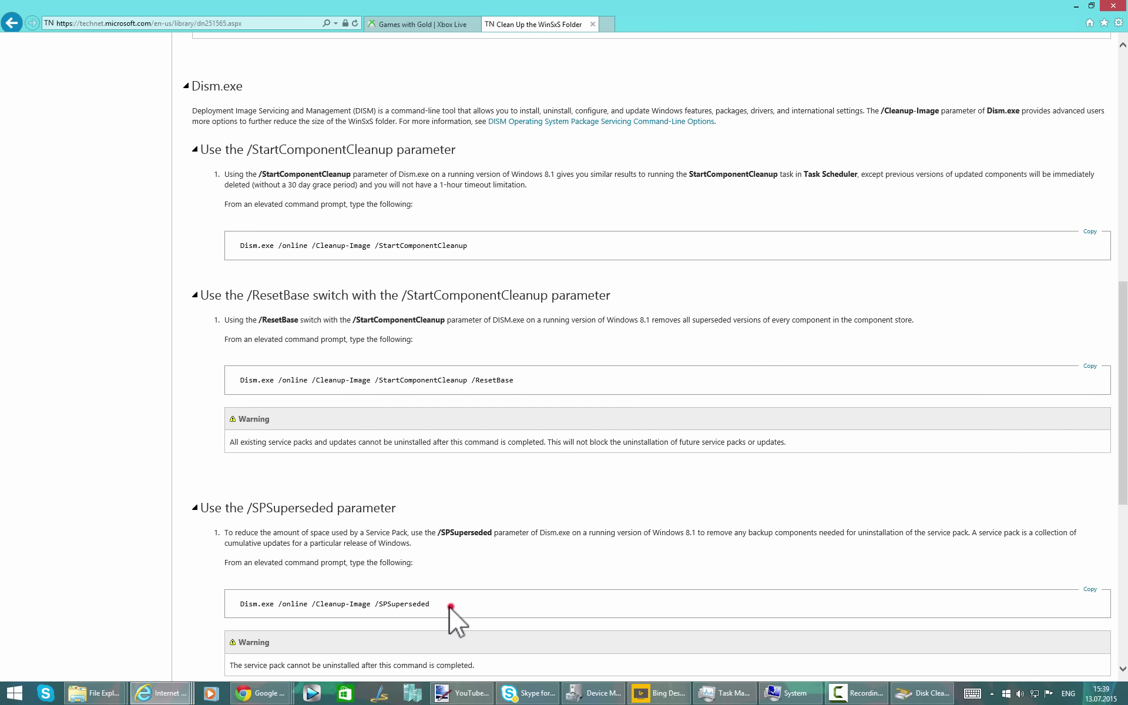
left_click_drag(449, 606, 242, 604)
left_click(553, 583)
scroll(692, 549, "down", 2)
scroll(694, 542, "down", 2)
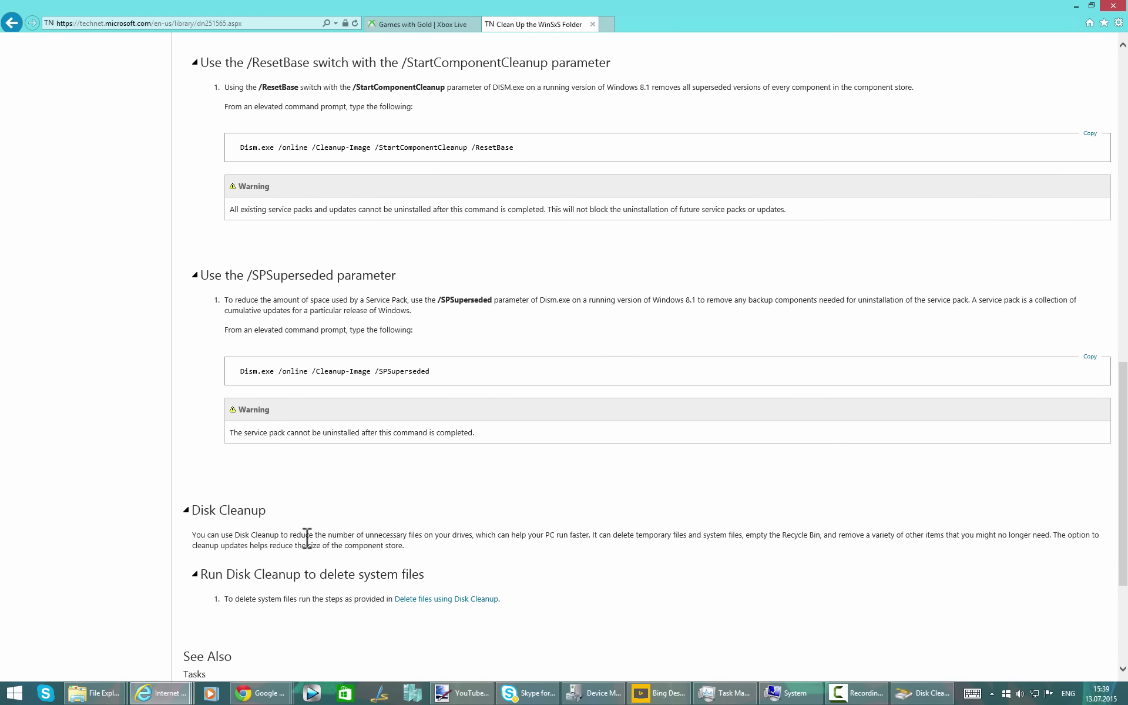
left_click(915, 694)
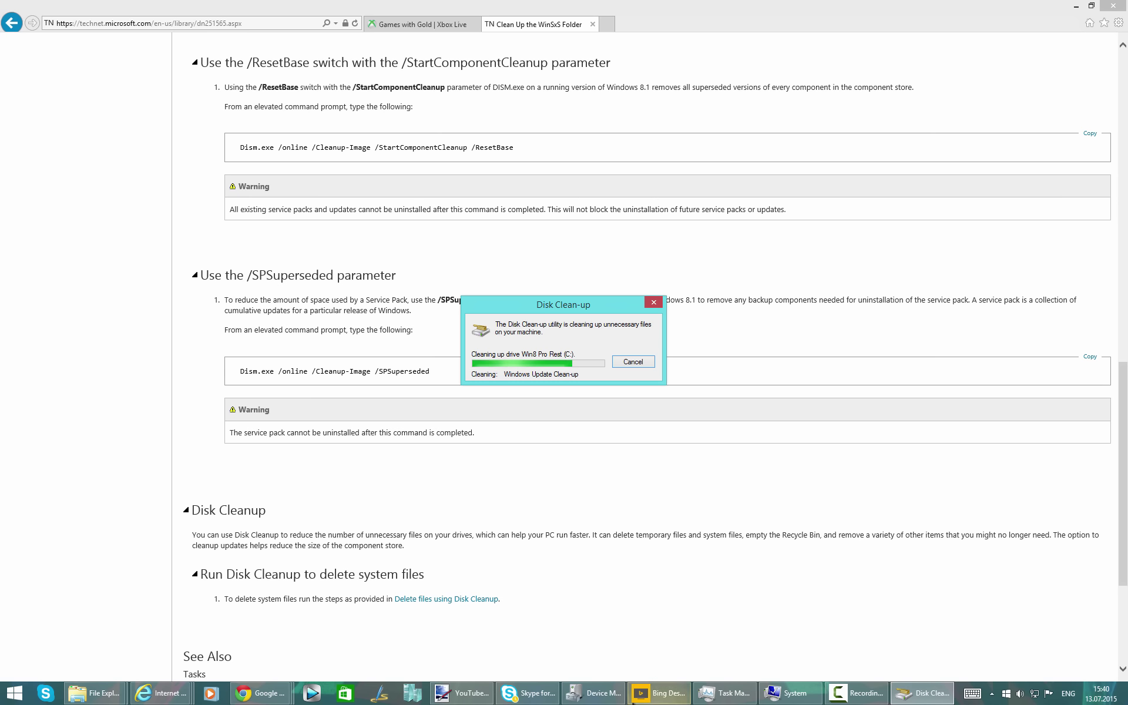
Step: Switch to File Explorer and check the size of the WinSxS folder in the properties from its parent folder C:\Windows
left_click(73, 694)
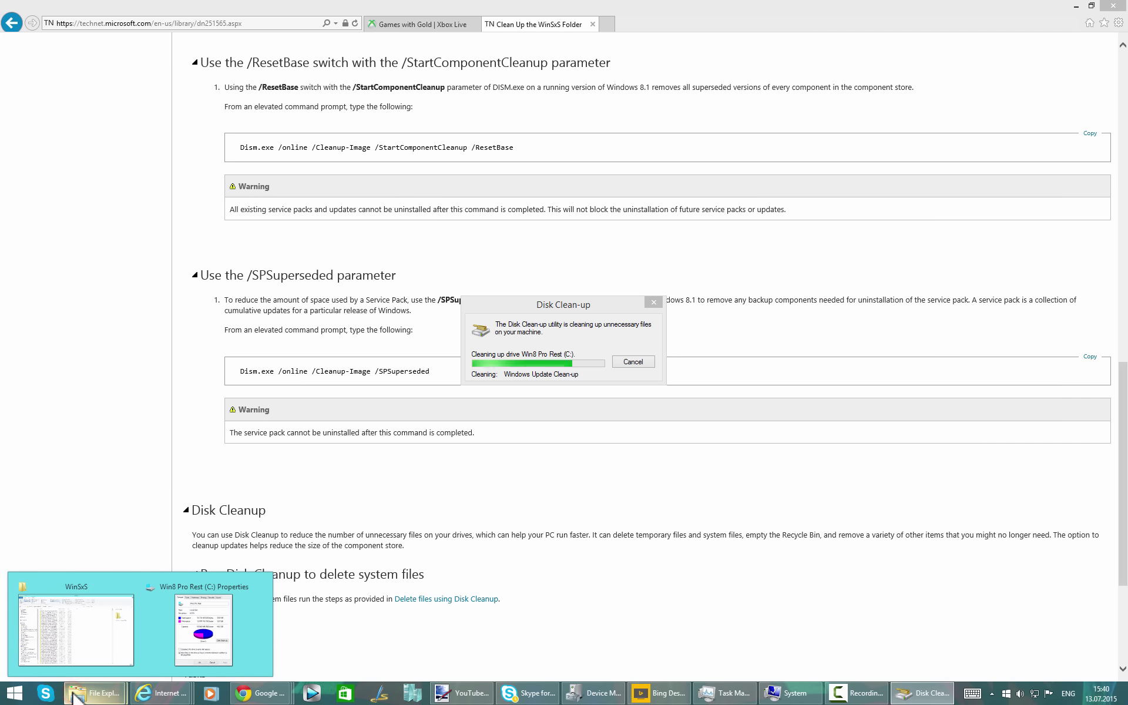
mouse_move(184, 637)
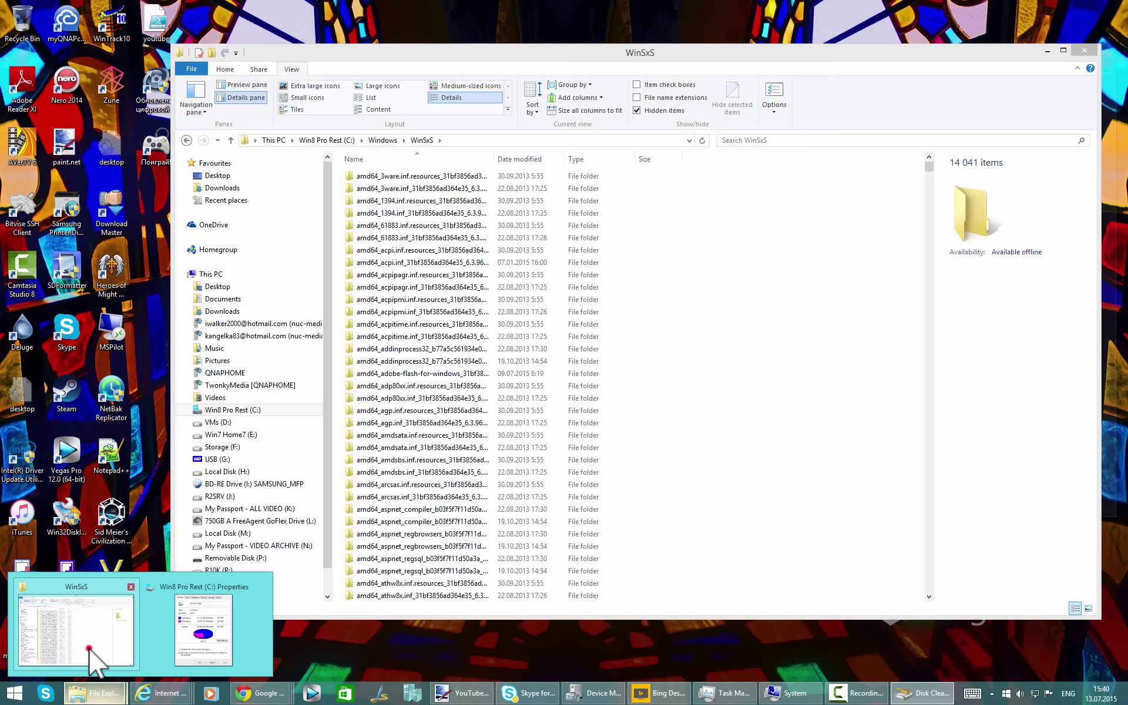
left_click(91, 647)
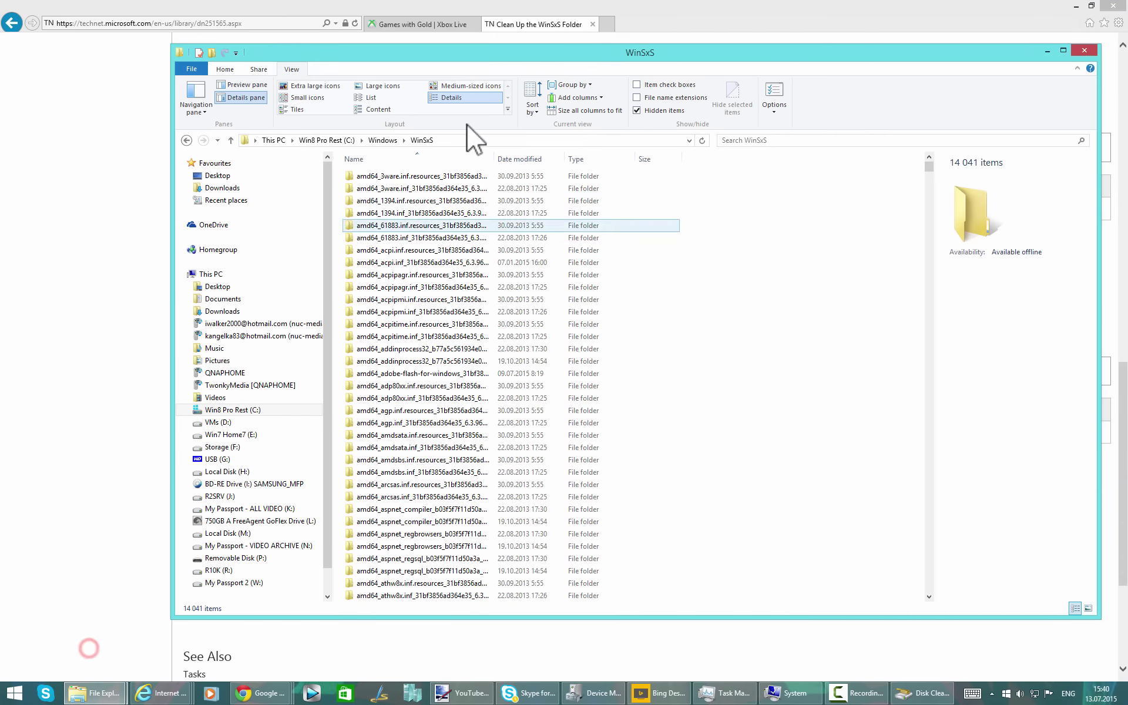
left_click(376, 140)
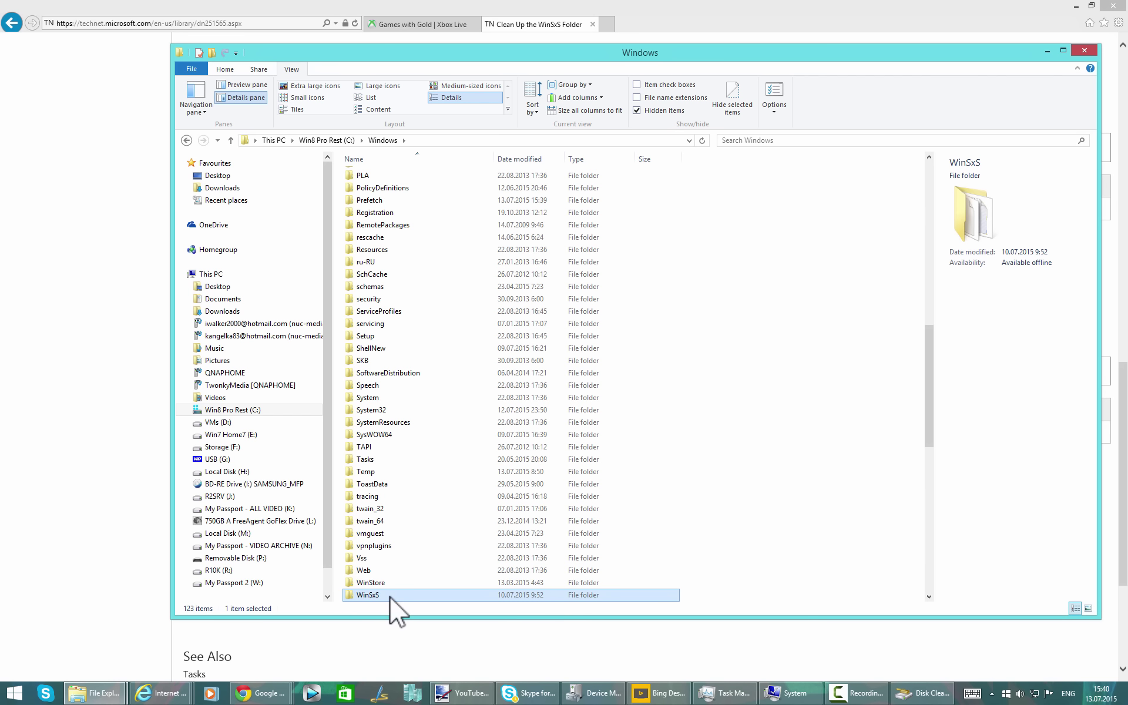
right_click(390, 597)
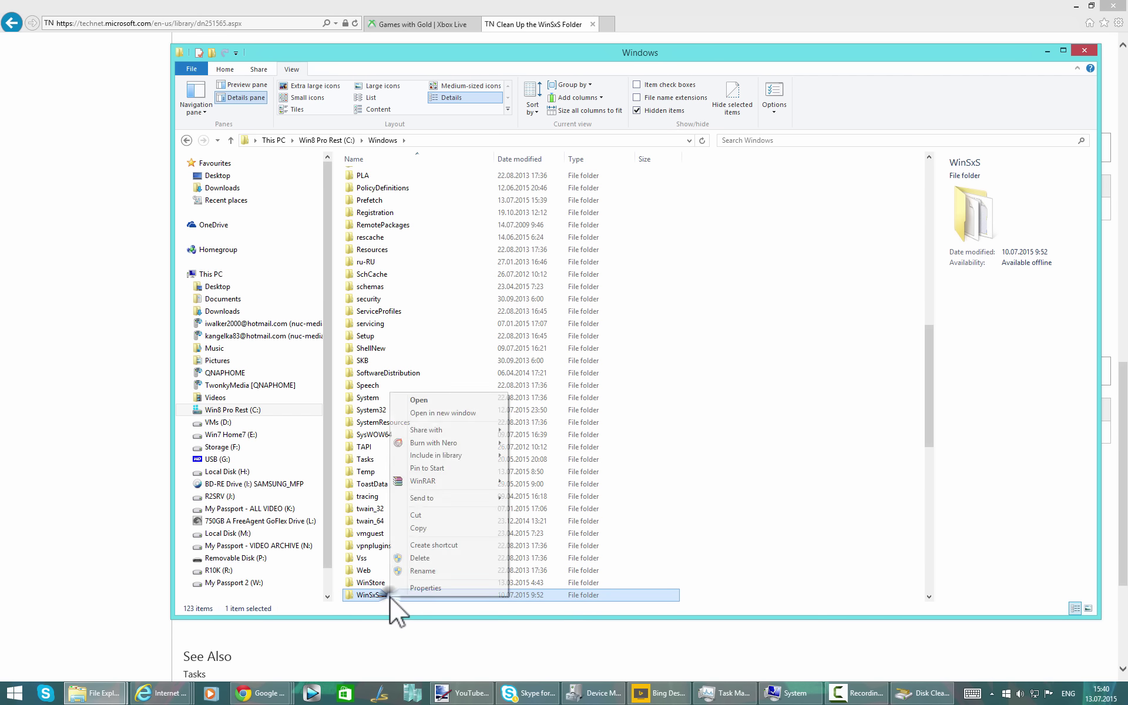
left_click(418, 588)
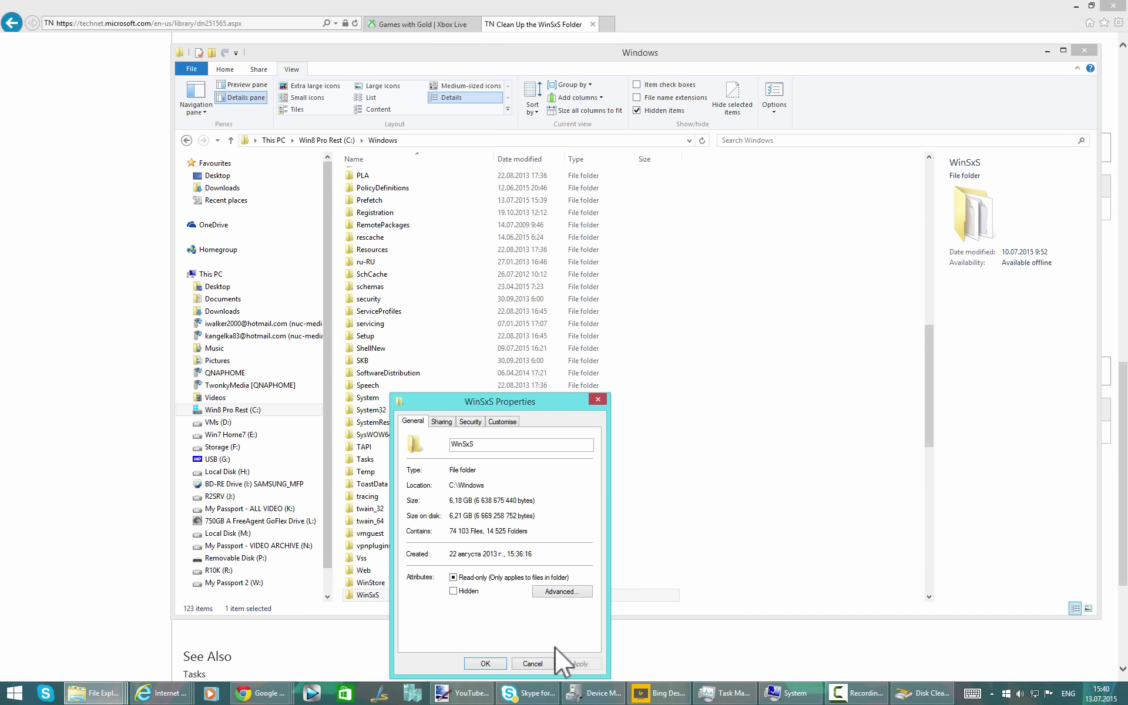
left_click(533, 664)
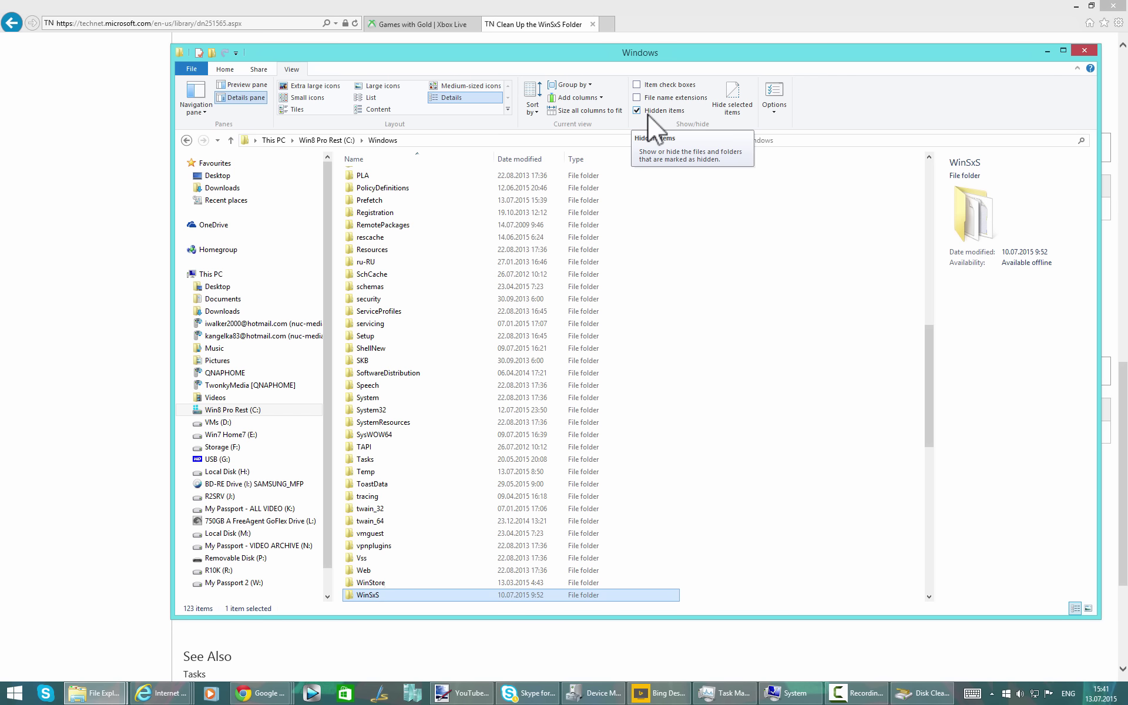
Step: Examine the advanced view settings in Folder Options for hidden files and protected operating system files, leaving them unchanged
left_click(774, 91)
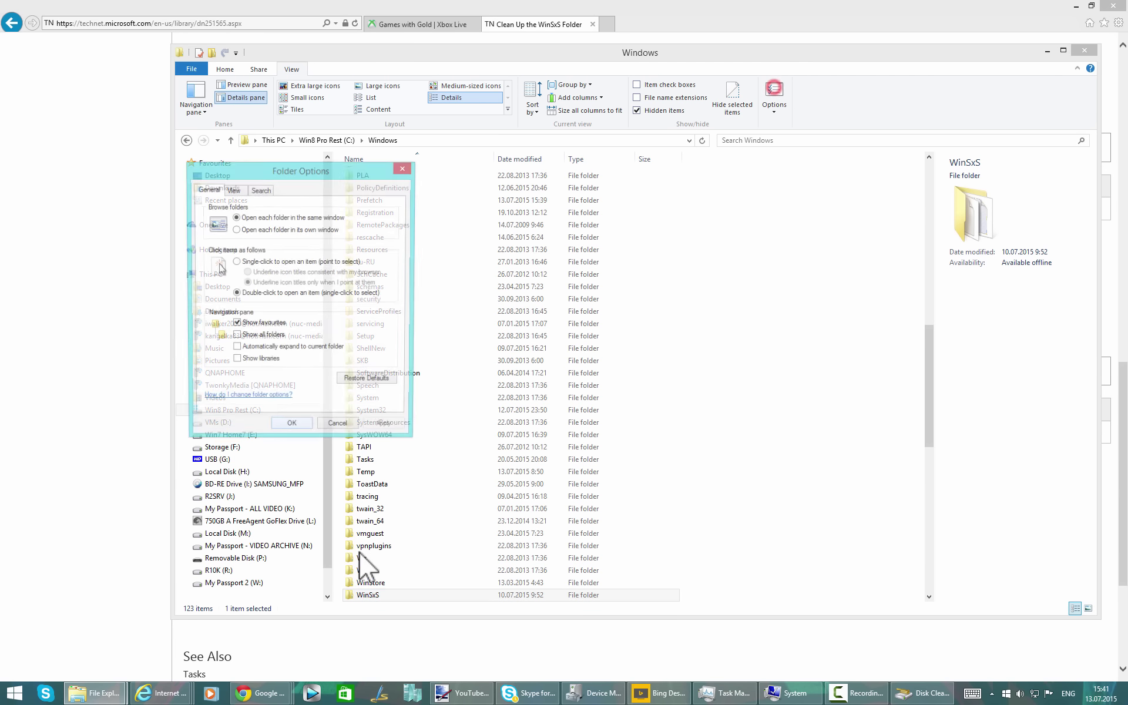
left_click(233, 190)
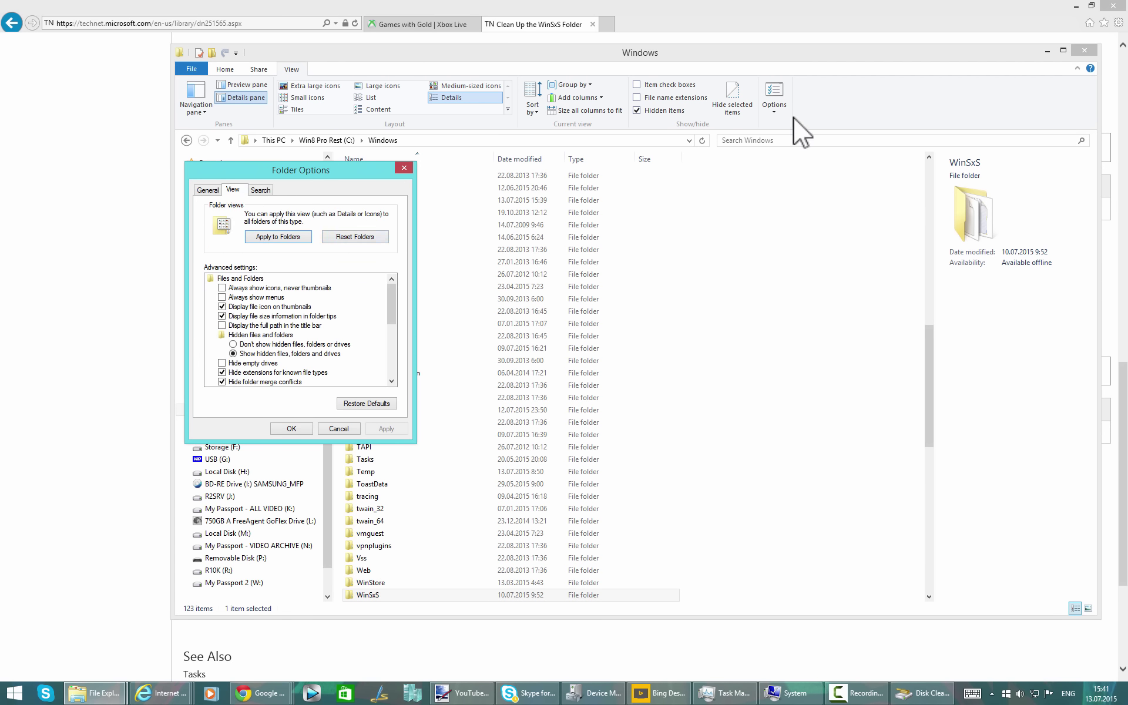
left_click(345, 426)
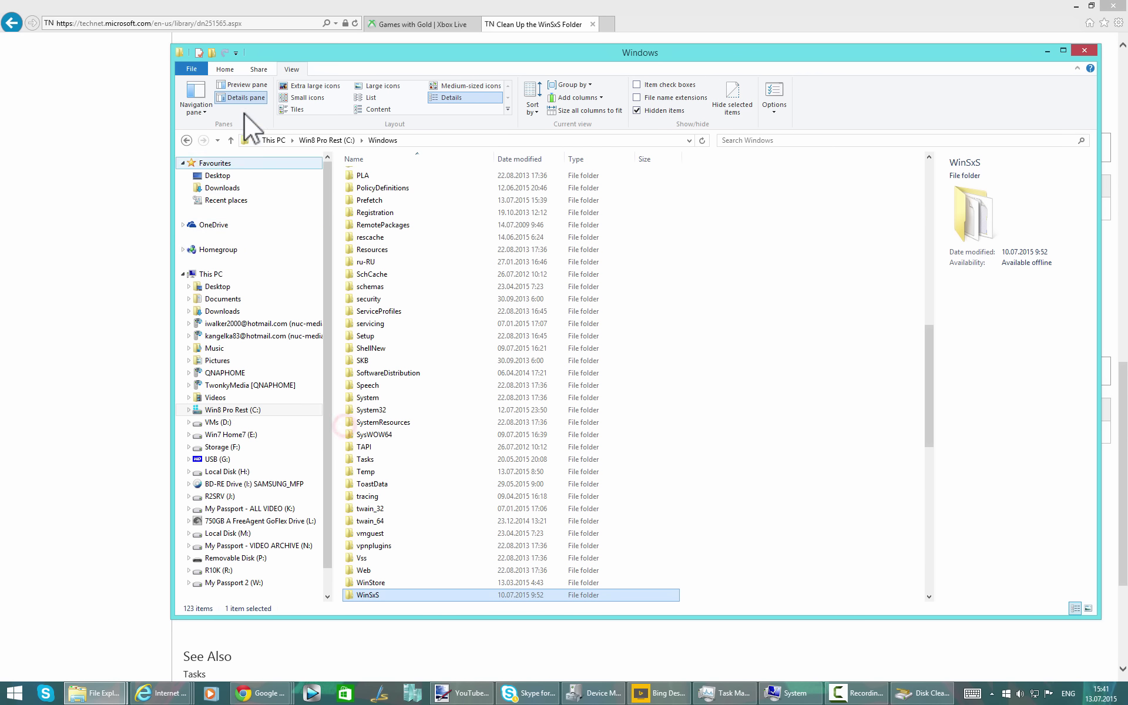
left_click(225, 70)
left_click(288, 69)
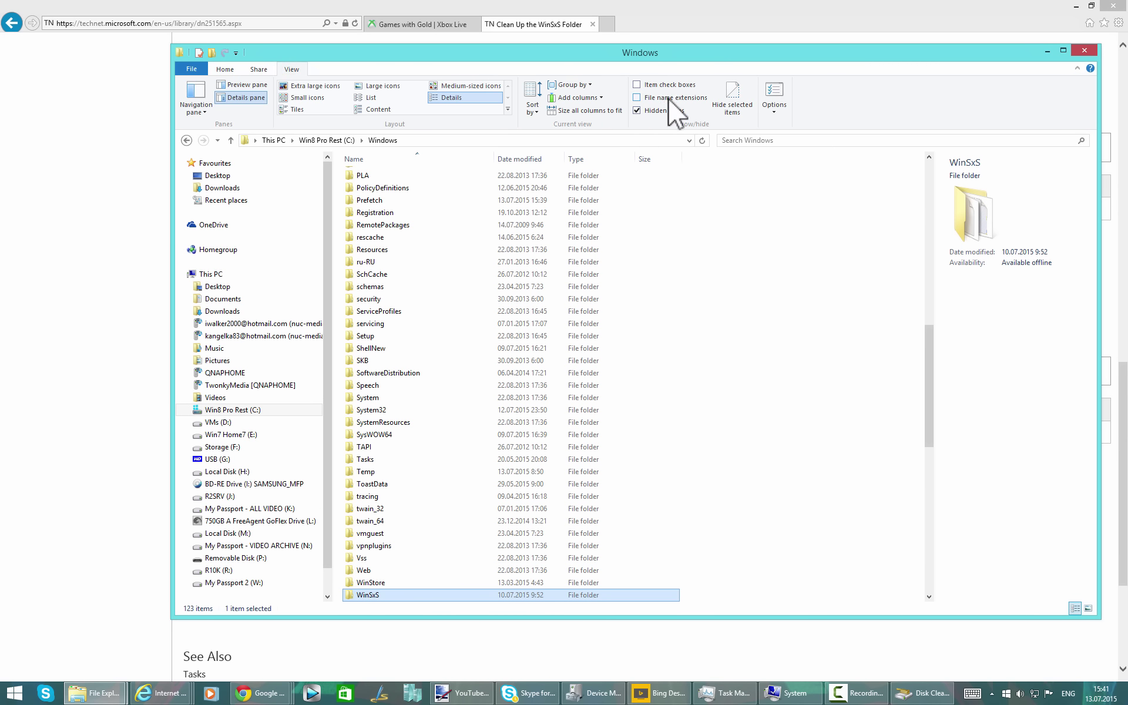
left_click(782, 95)
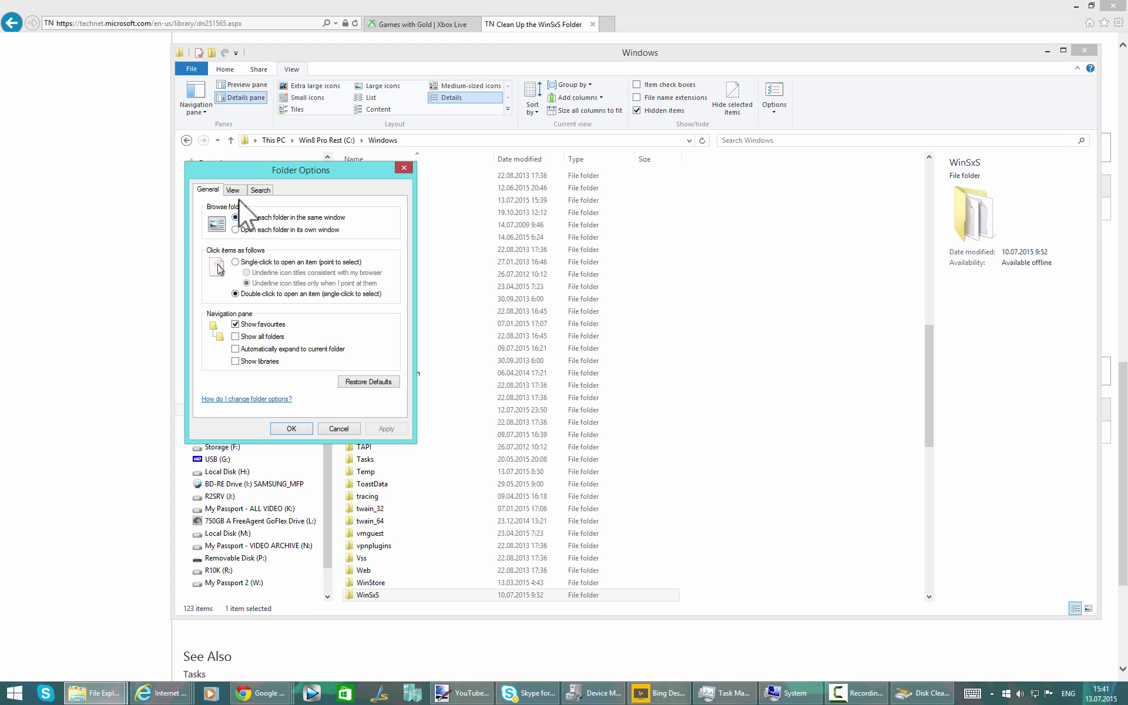
left_click(233, 190)
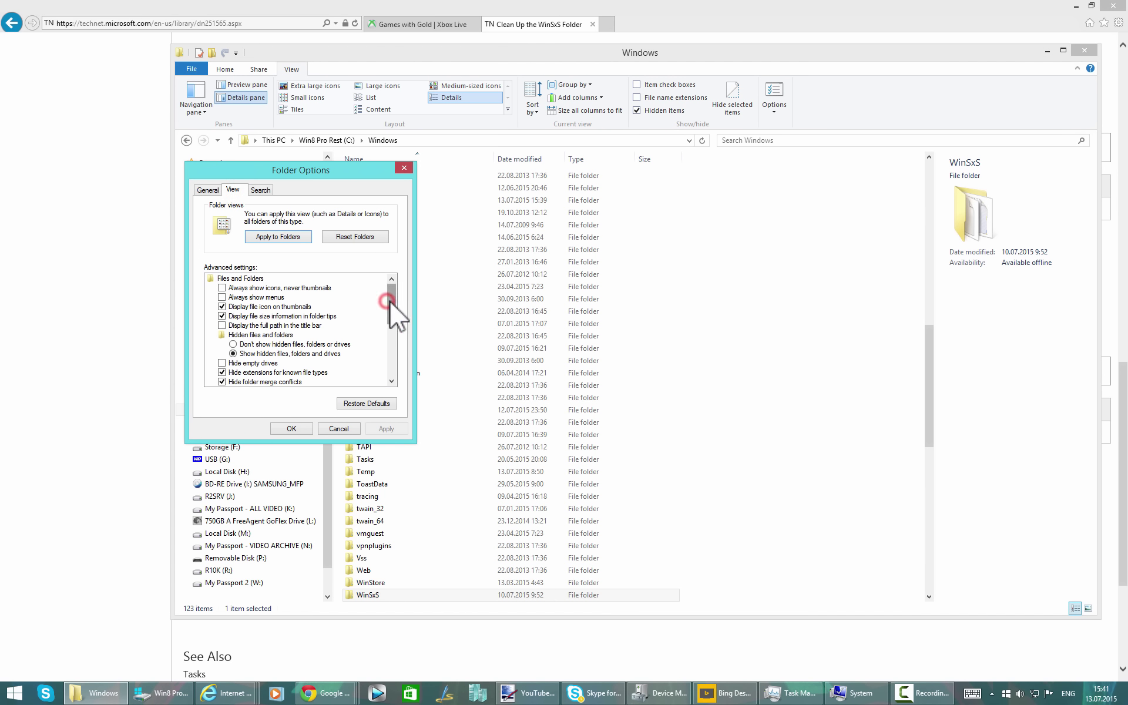
left_click_drag(389, 301, 389, 315)
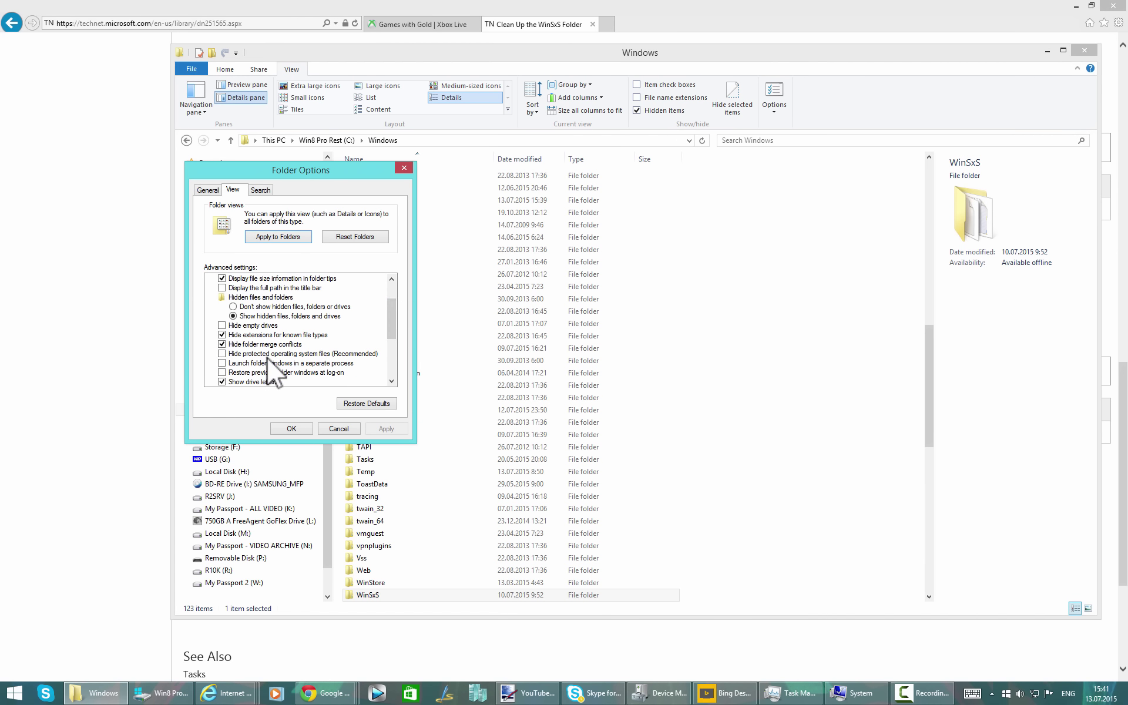
left_click(333, 431)
Step: Find the Installer folder link in C:\Windows and open its properties to examine the shortcut target
scroll(391, 416, "up", 5)
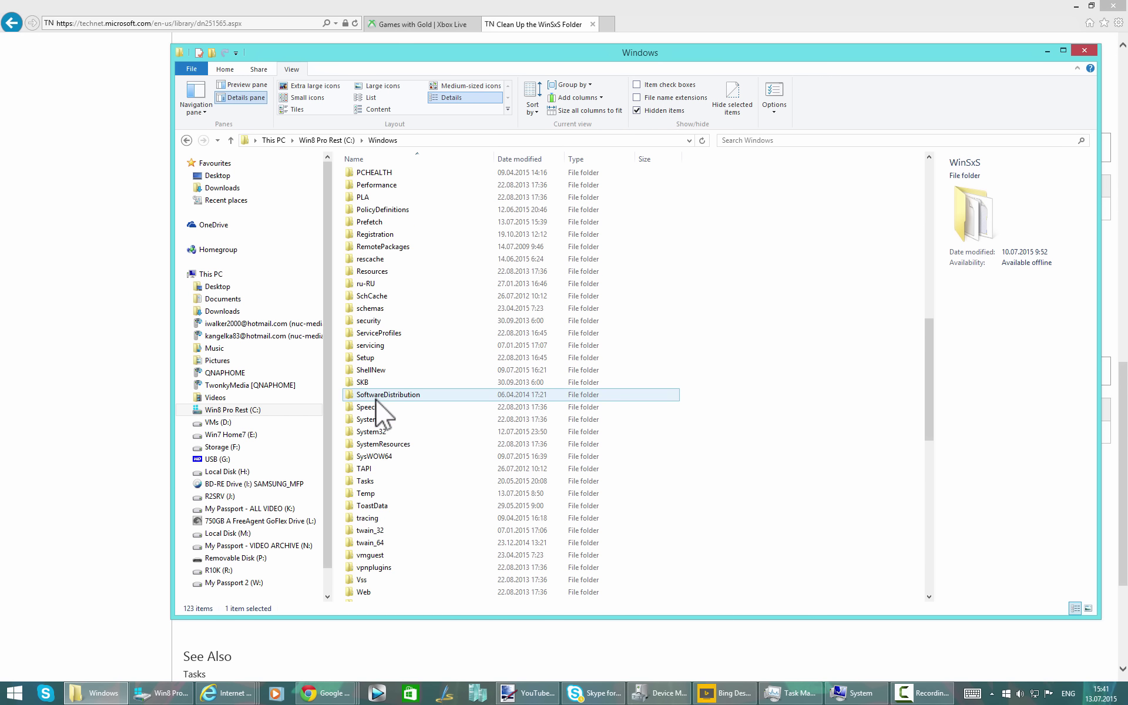
scroll(375, 400, "up", 3)
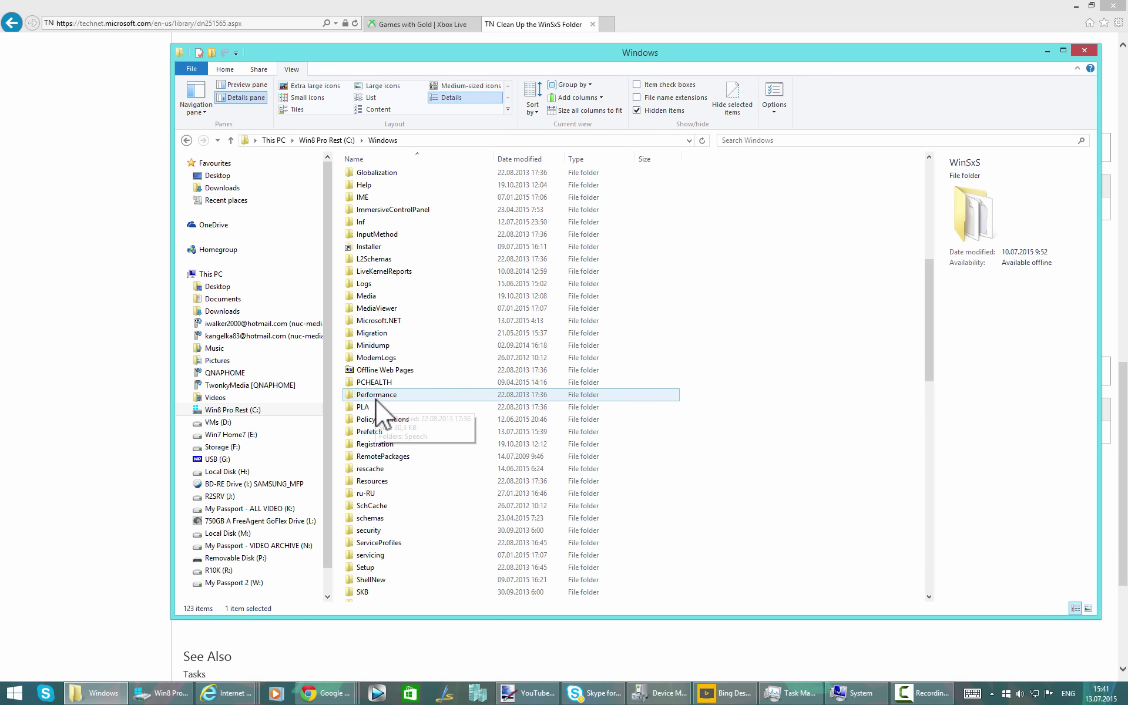
left_click(376, 281)
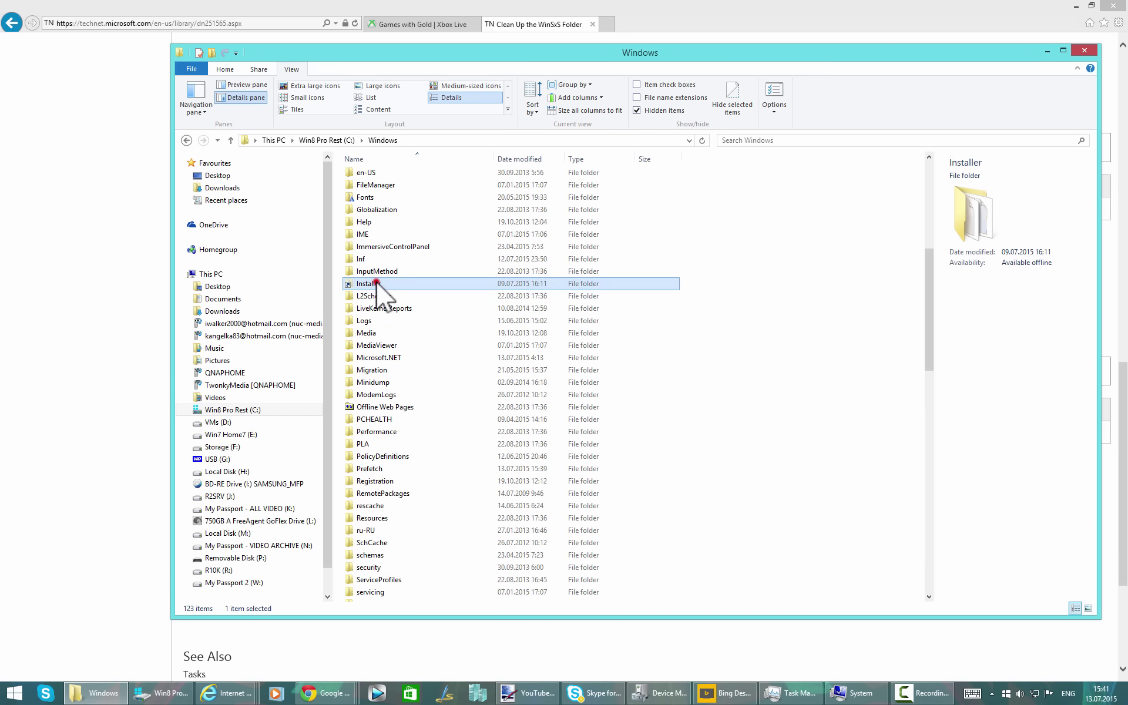
right_click(376, 281)
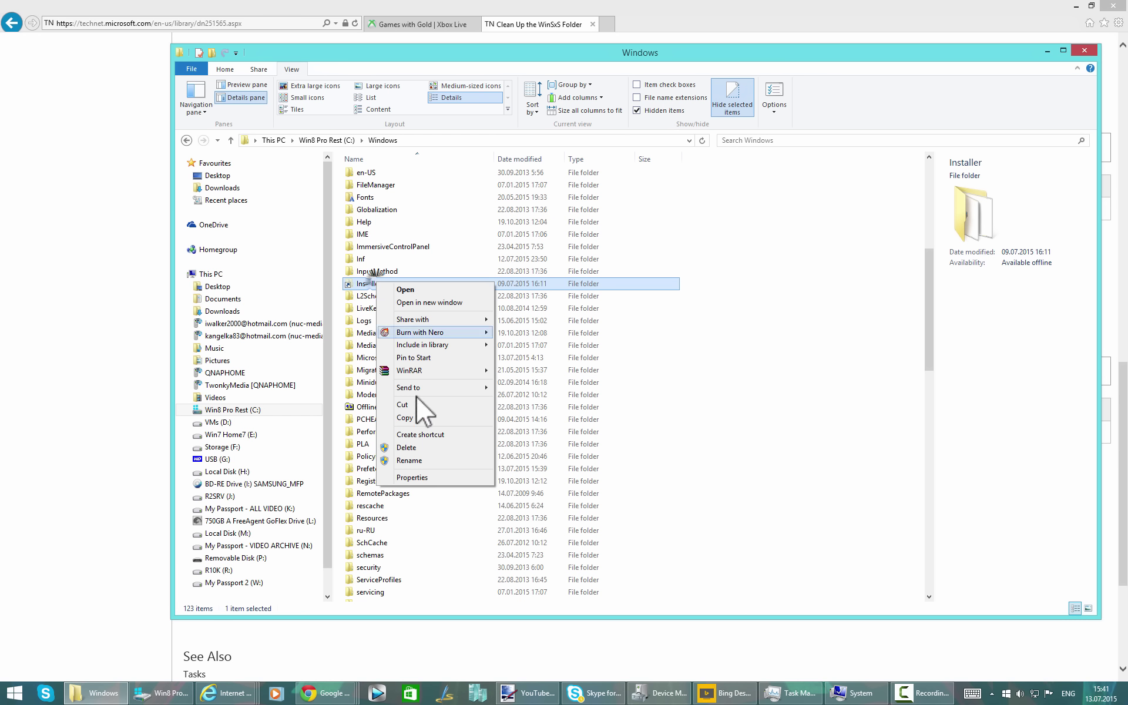
left_click(447, 486)
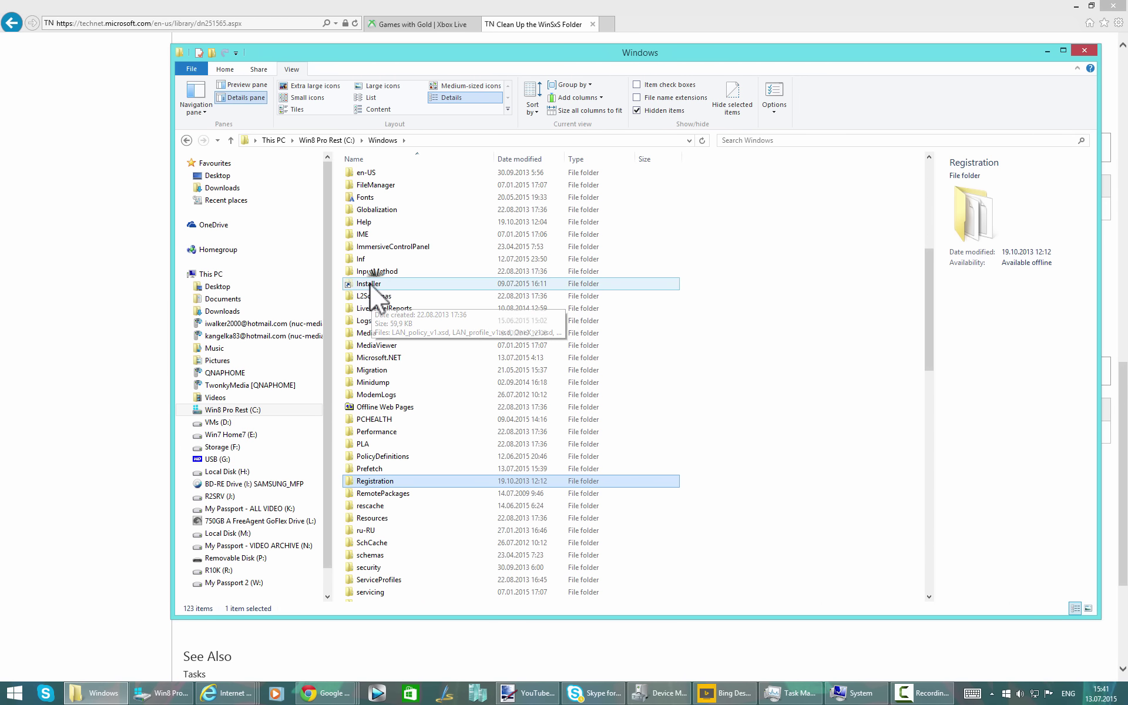
left_click(369, 283)
right_click(369, 284)
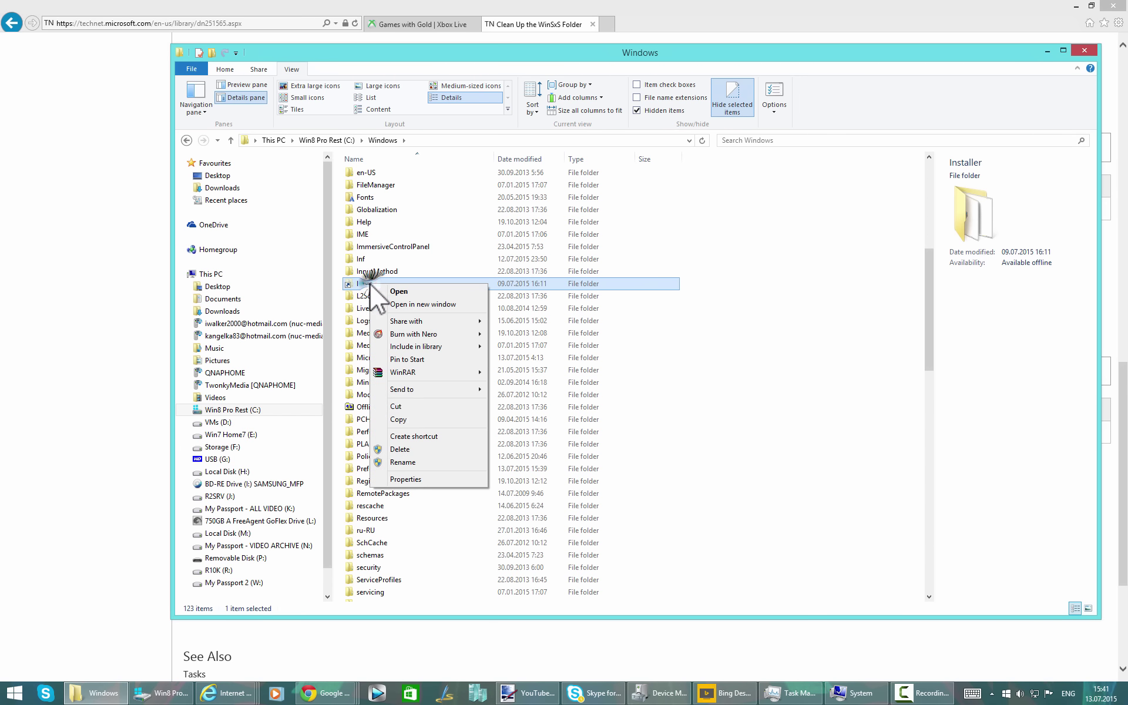
left_click(408, 478)
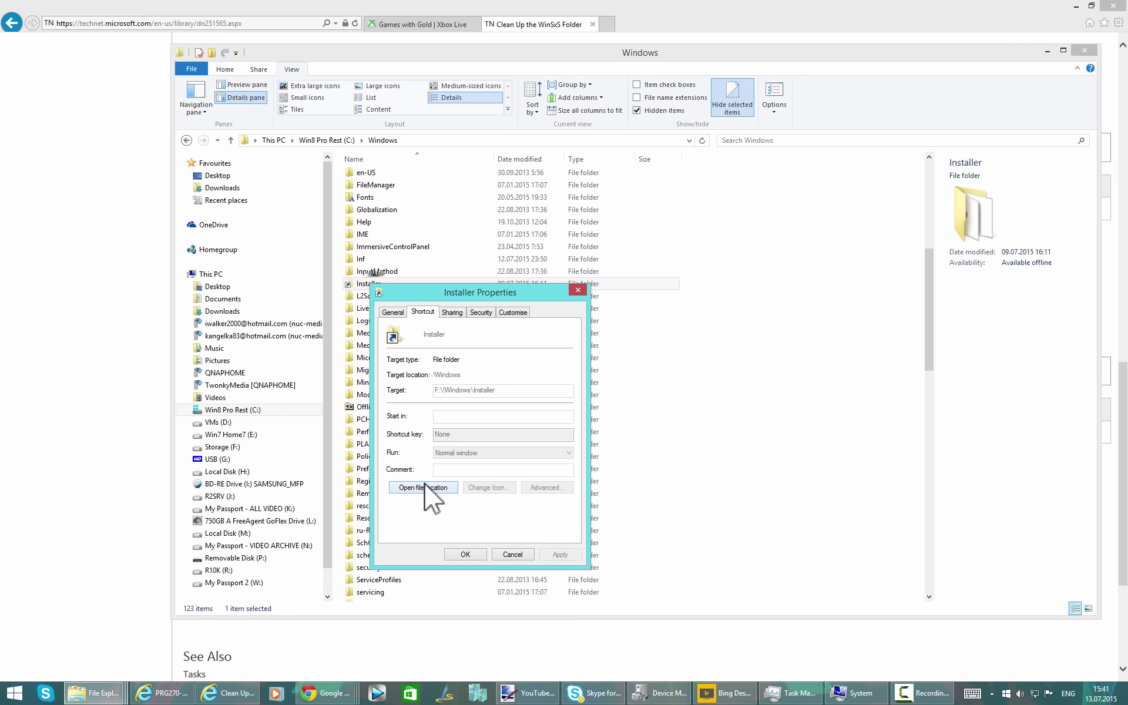
Step: Open the Installer link's file location, check the size of the Installer folder there, and compare it with the link in C:\Windows
left_click(424, 487)
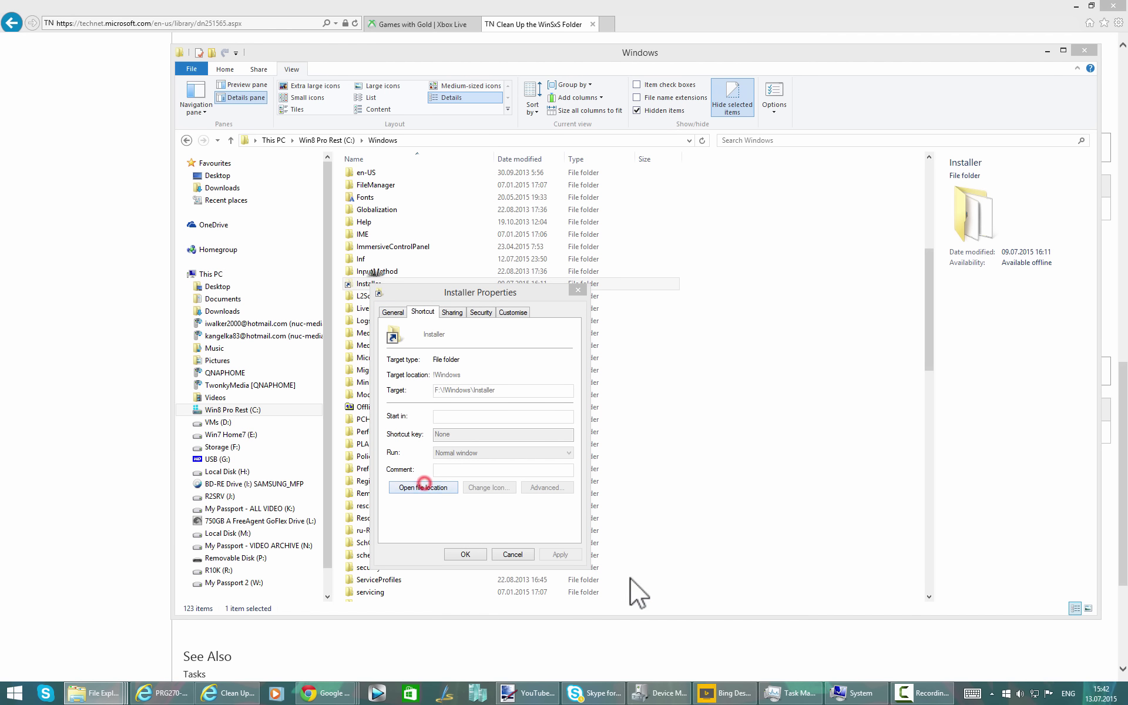
right_click(217, 136)
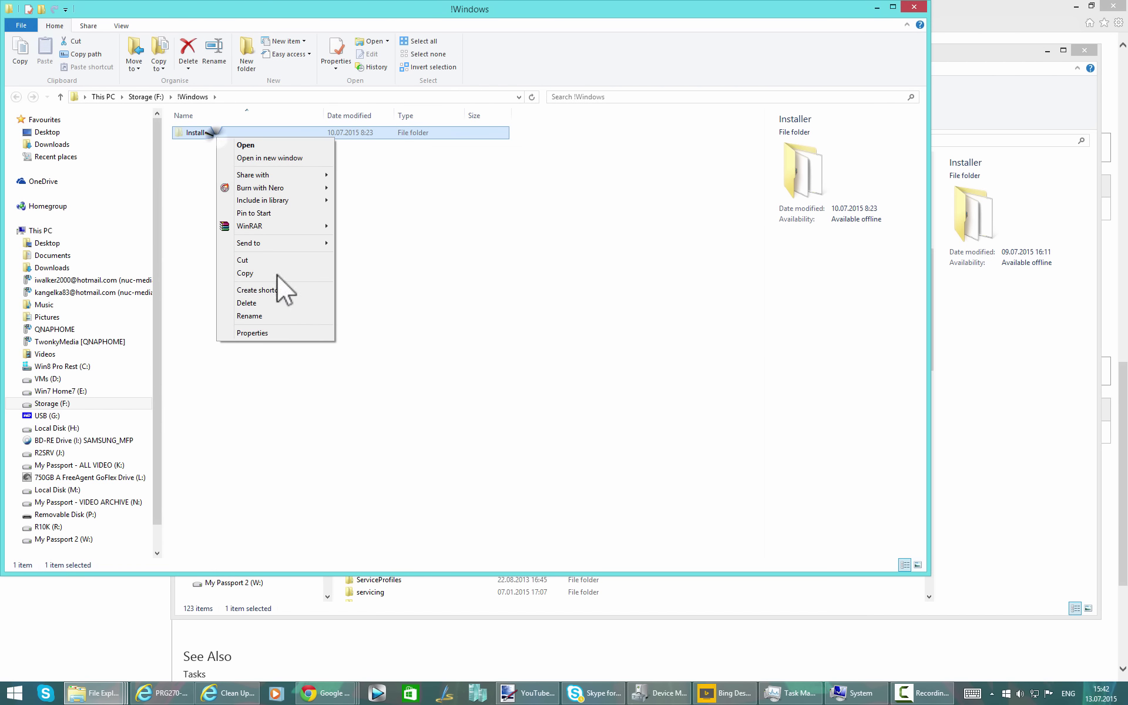
left_click(288, 336)
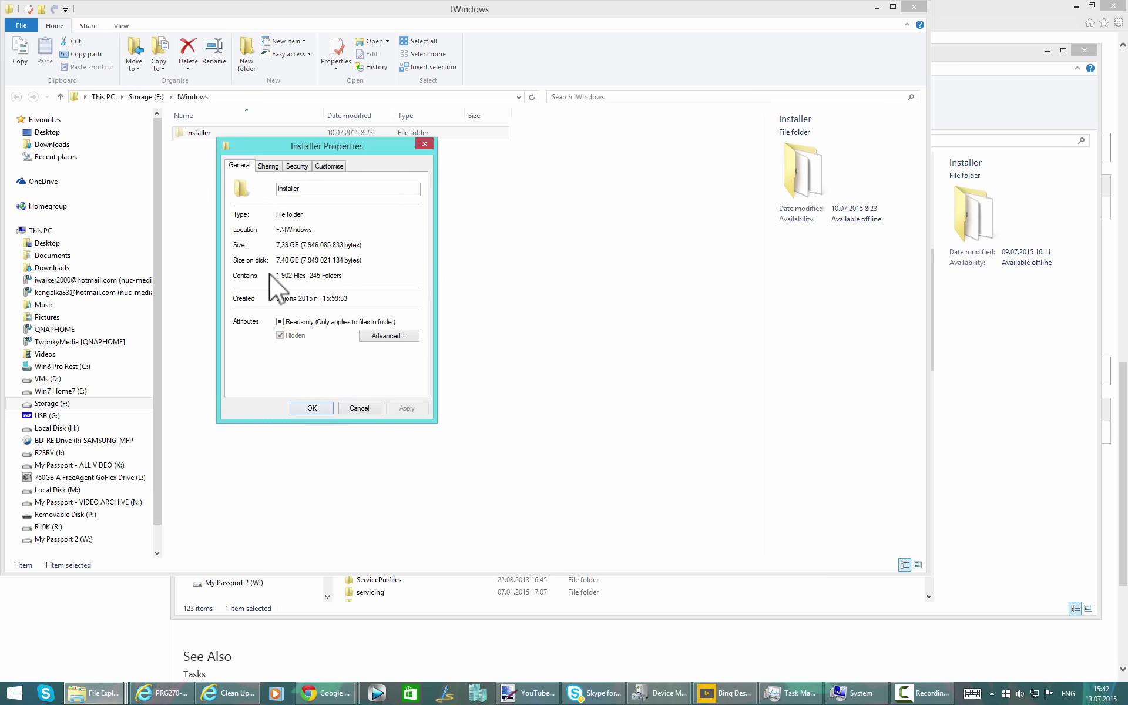
left_click(655, 617)
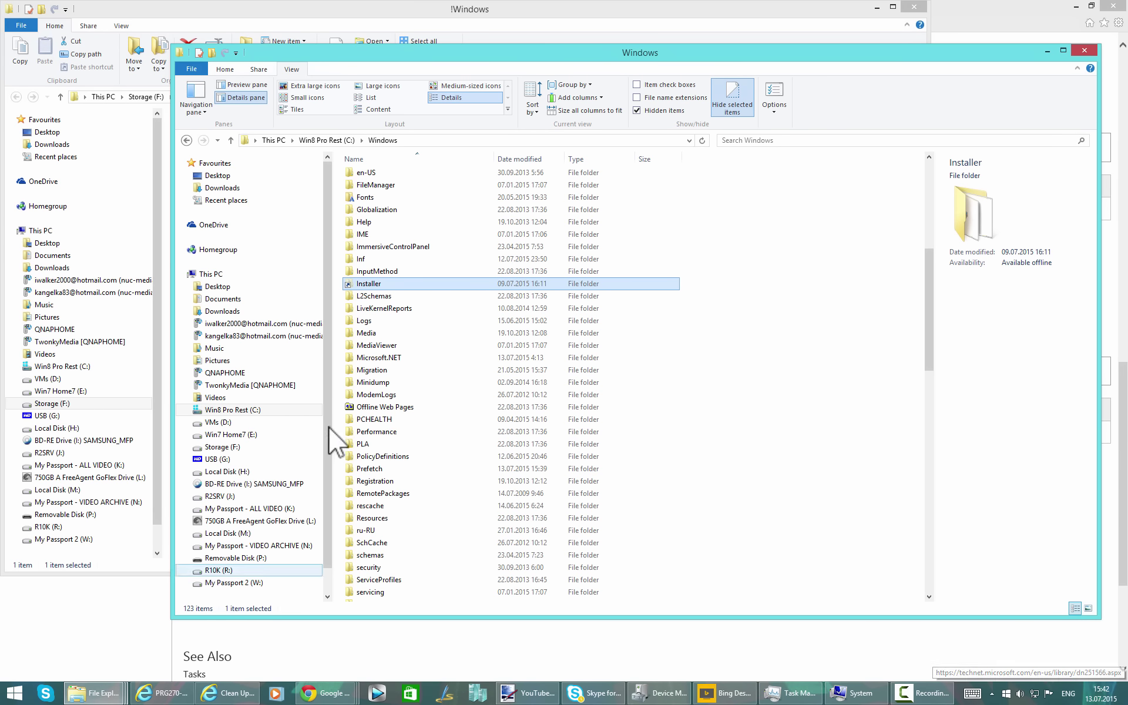
mouse_move(351, 284)
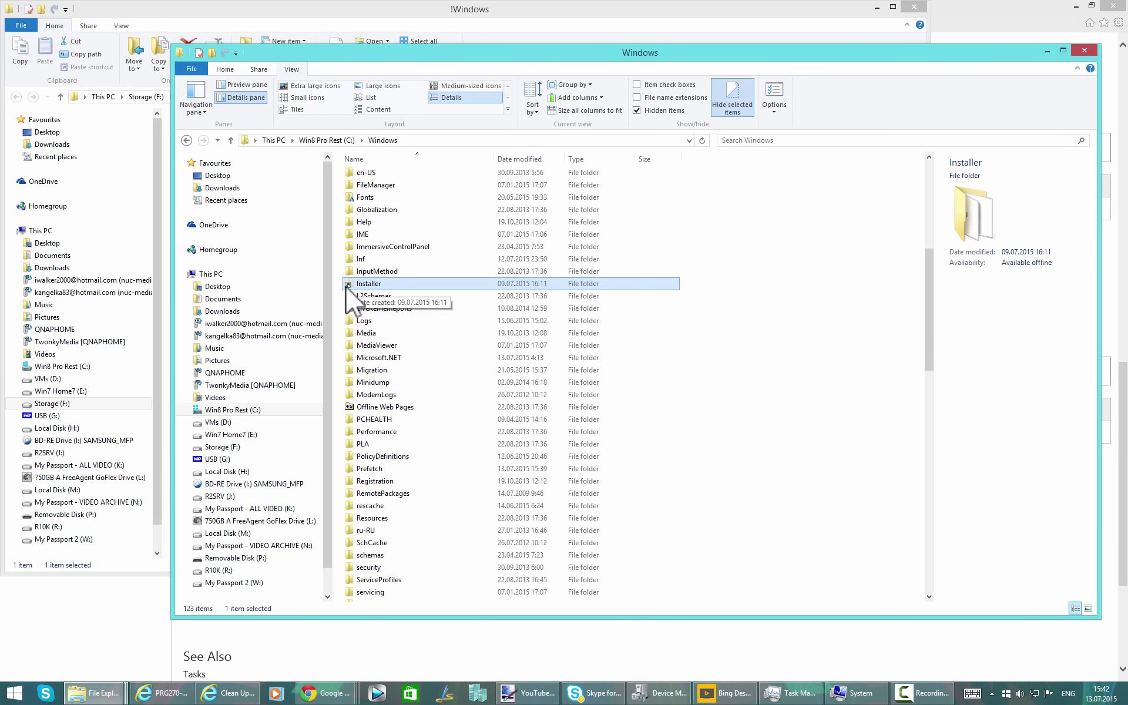
left_click(280, 19)
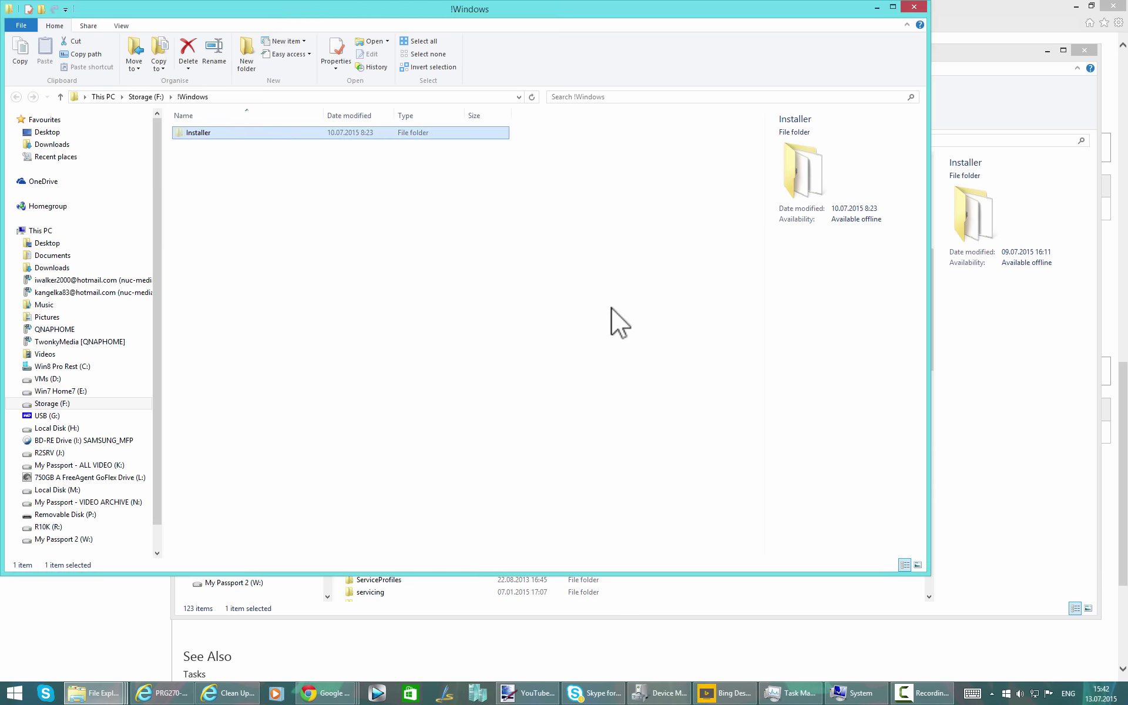
Step: Open the Installer folder in F:\!Windows and look through its subfolders and Windows Installer files
double_click(248, 134)
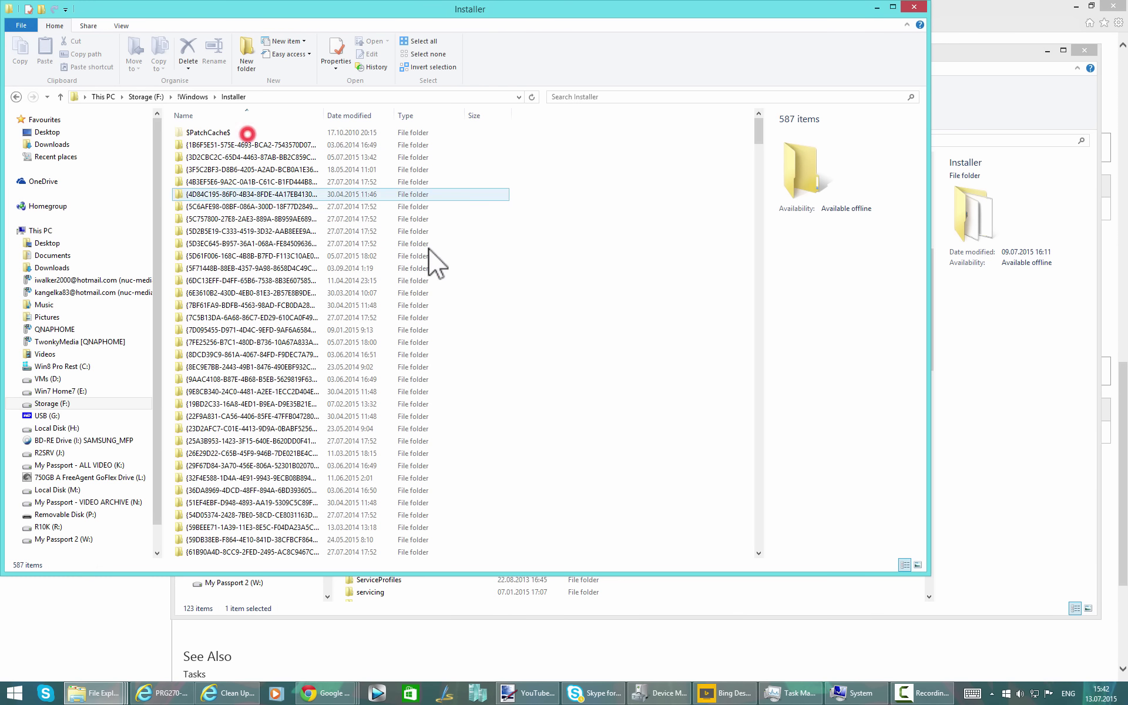
scroll(295, 280, "down", 10)
scroll(293, 283, "down", 20)
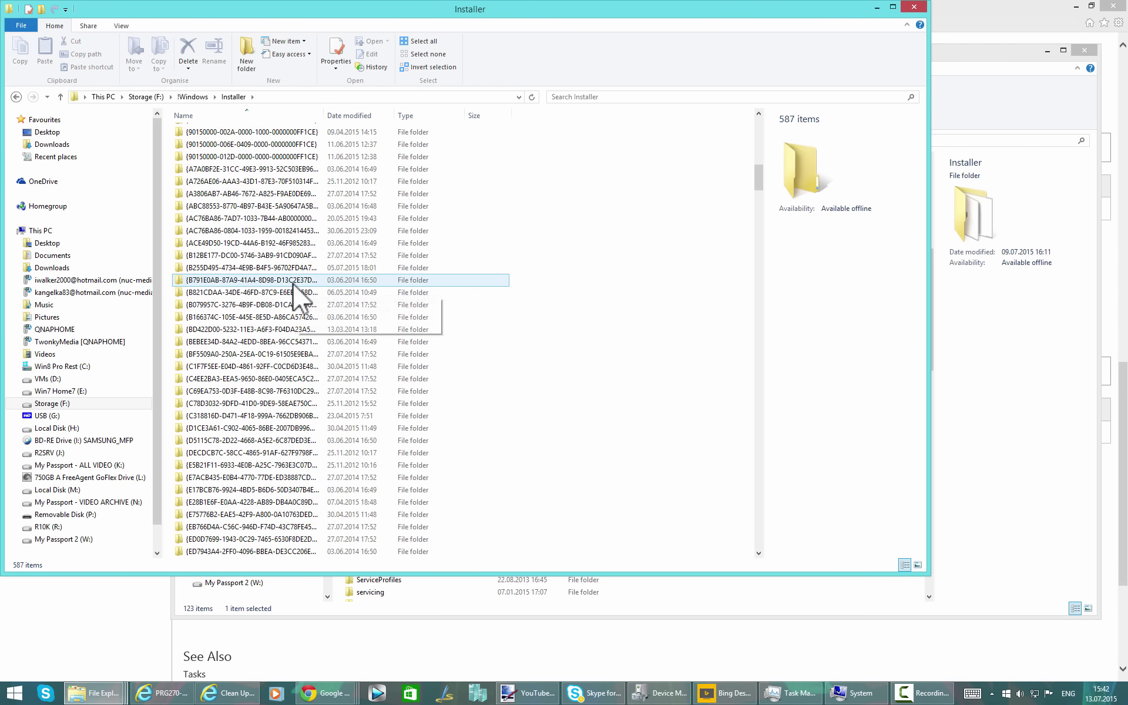
scroll(292, 283, "down", 8)
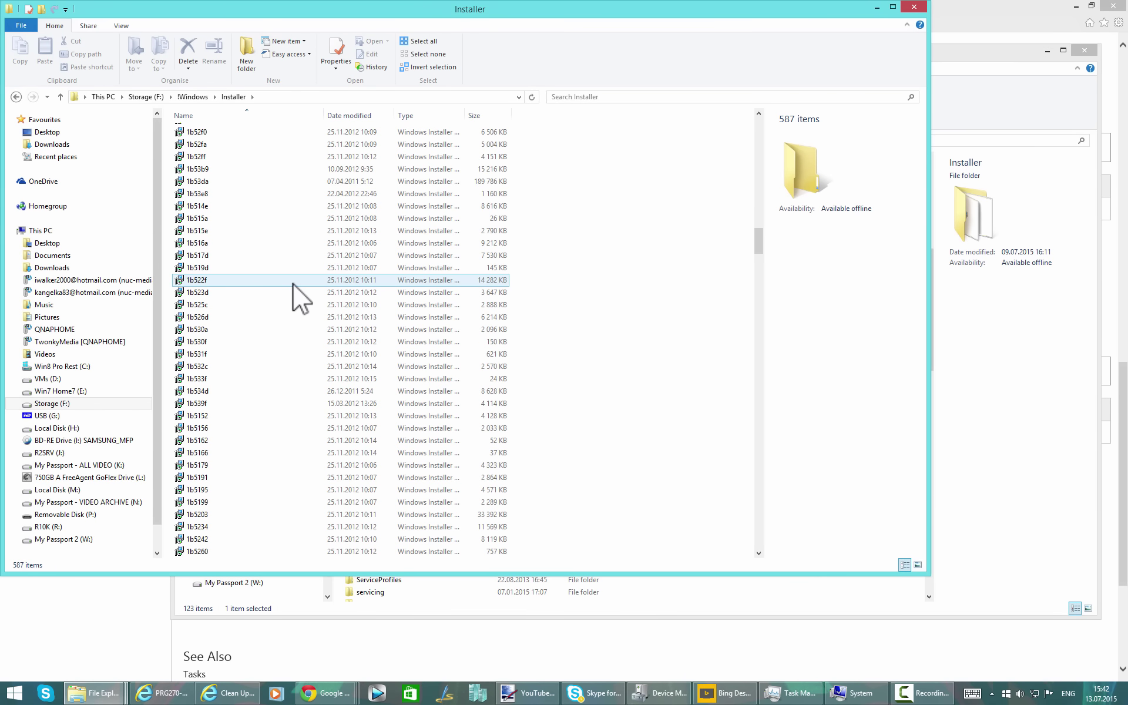
scroll(292, 283, "down", 13)
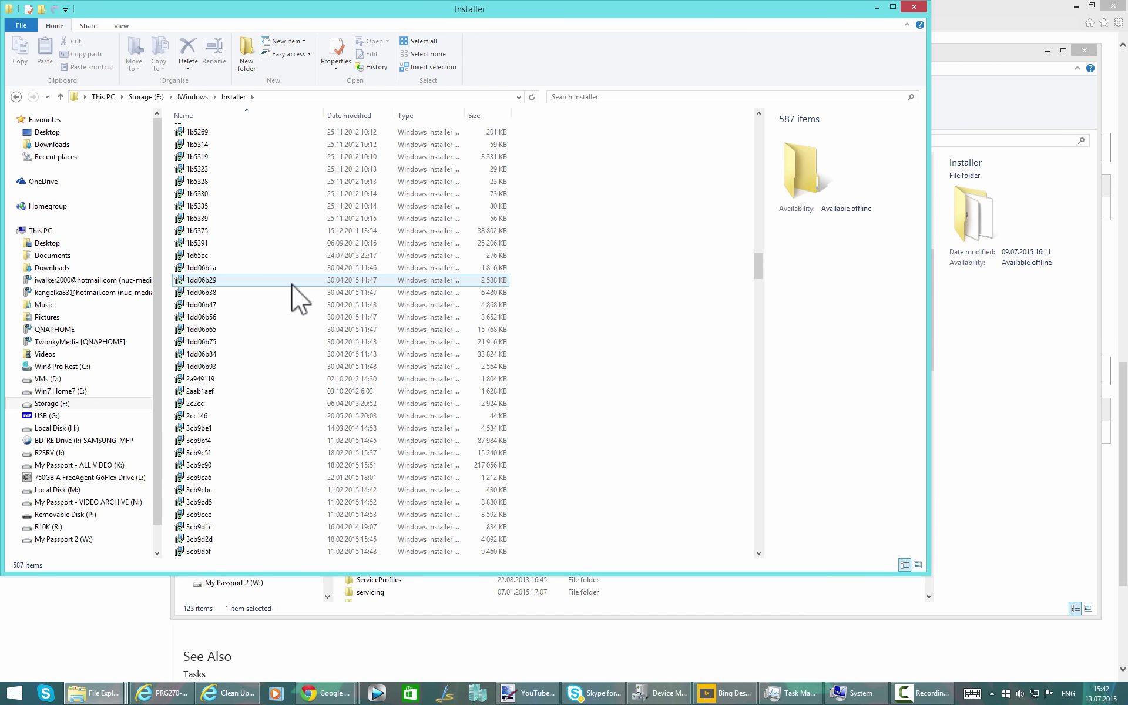
scroll(291, 284, "down", 7)
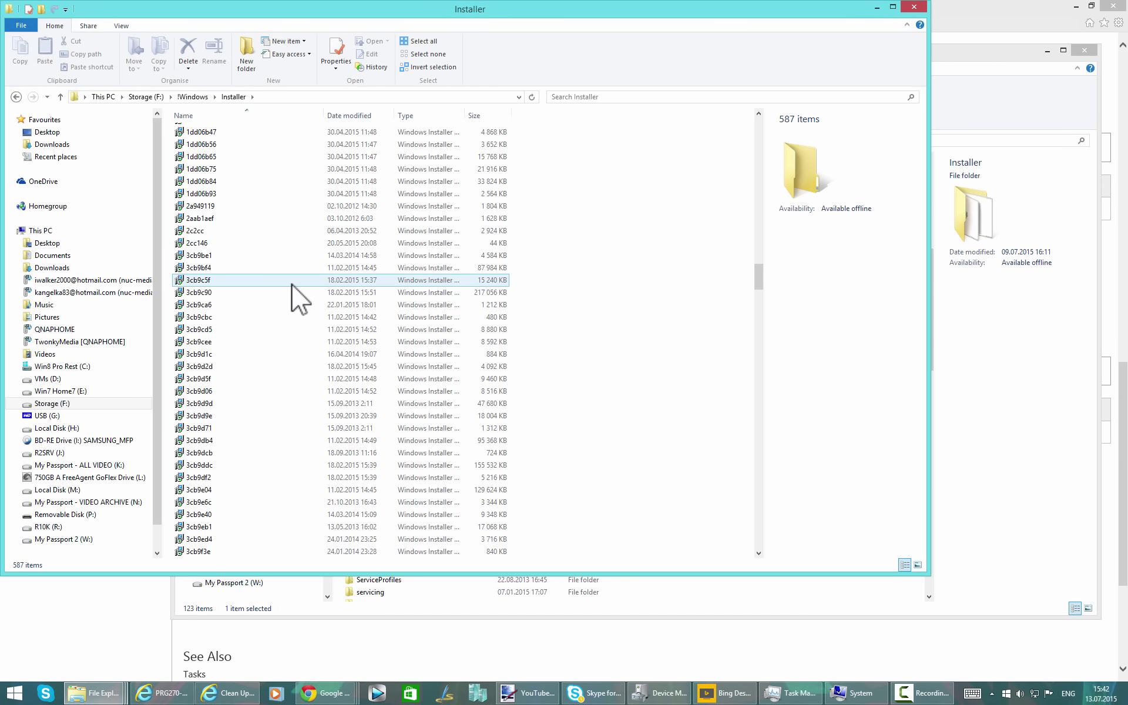
scroll(291, 283, "down", 6)
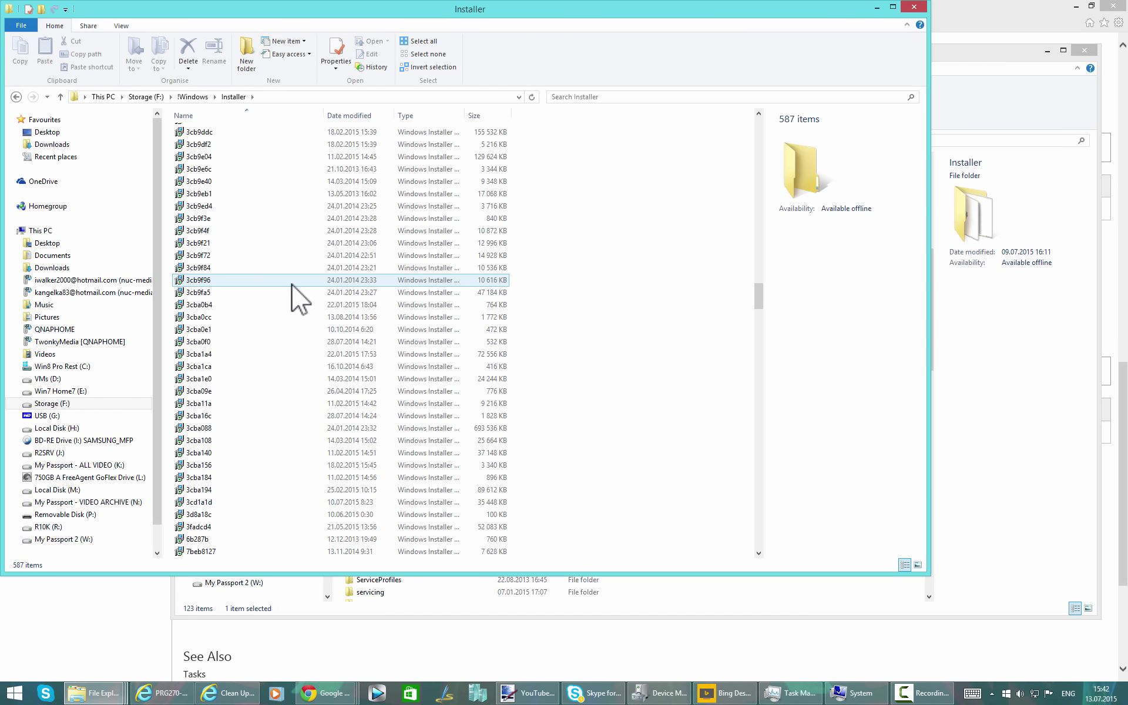
Step: Sort the Installer folder's contents by date modified and examine the list from newest to oldest, including the $PatchCache$ folder
left_click(358, 114)
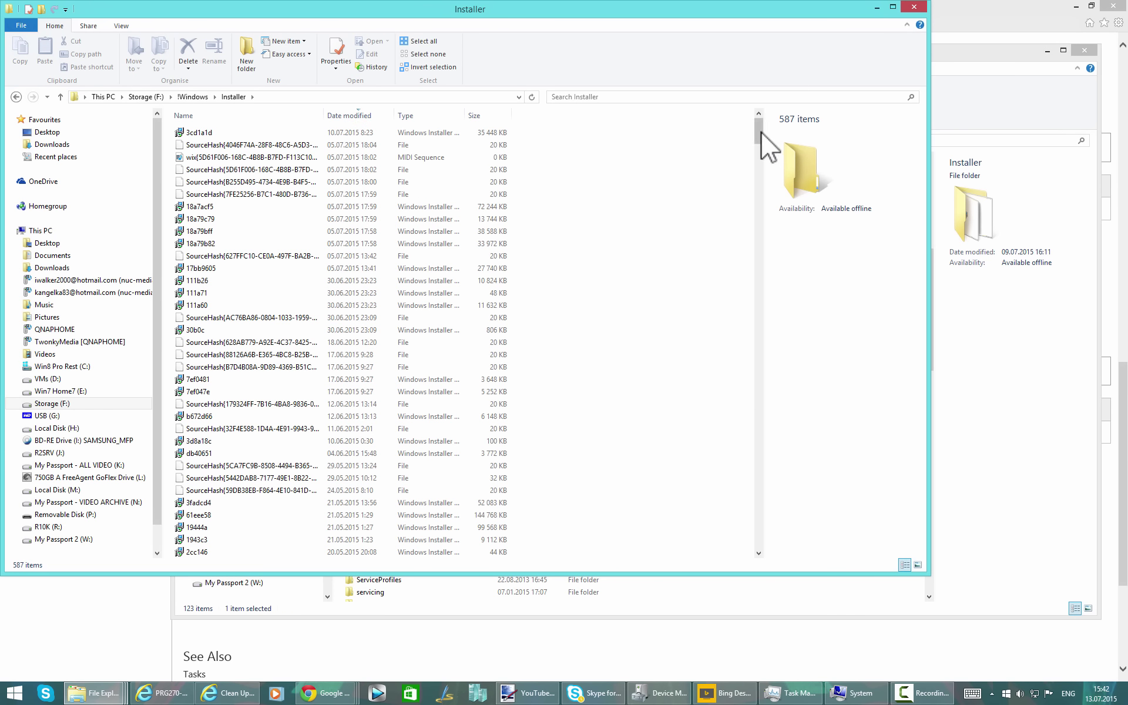
left_click_drag(761, 132, 738, 202)
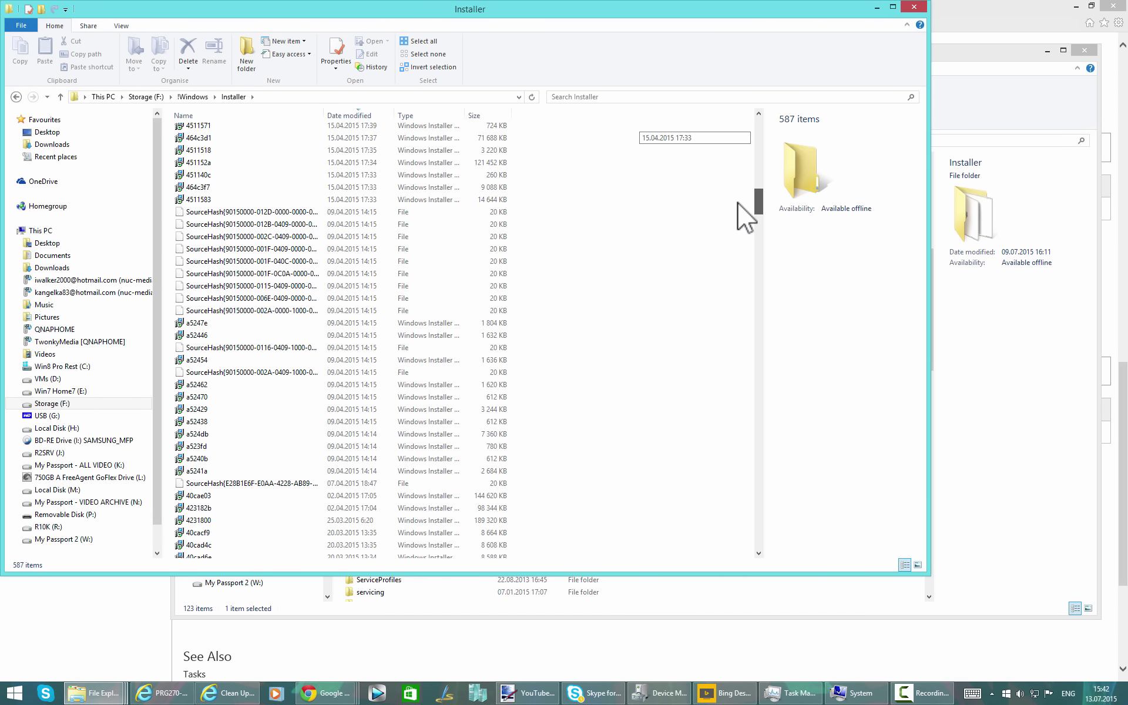
left_click_drag(739, 202, 732, 450)
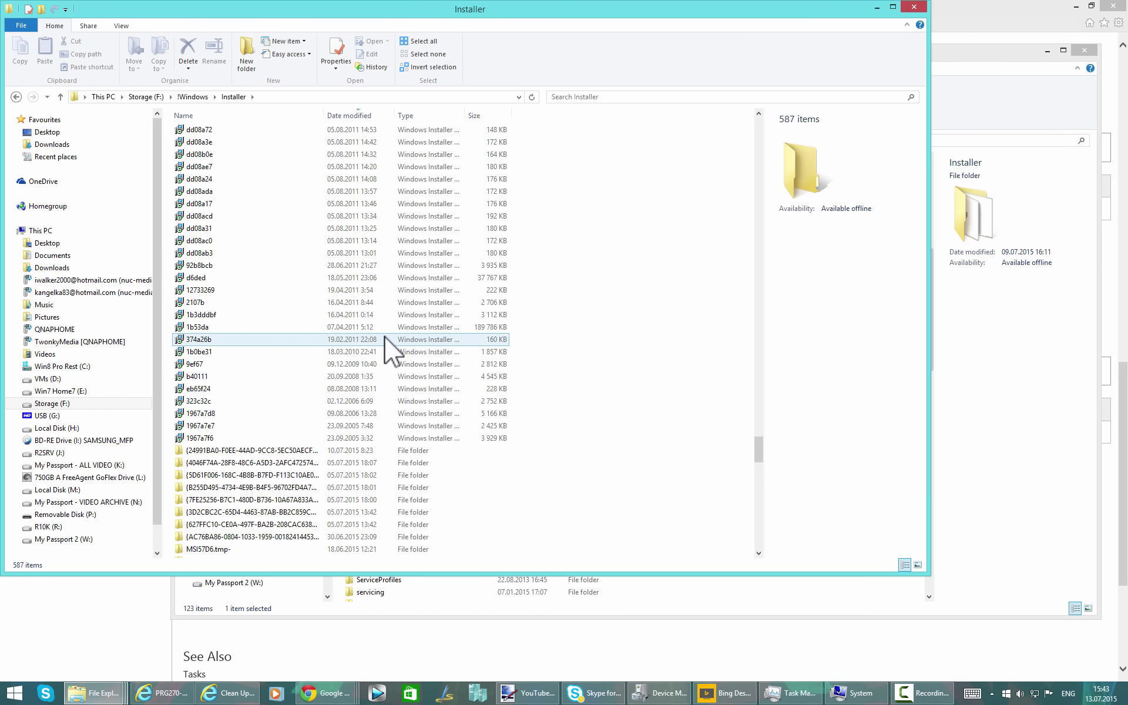
left_click_drag(759, 449, 758, 563)
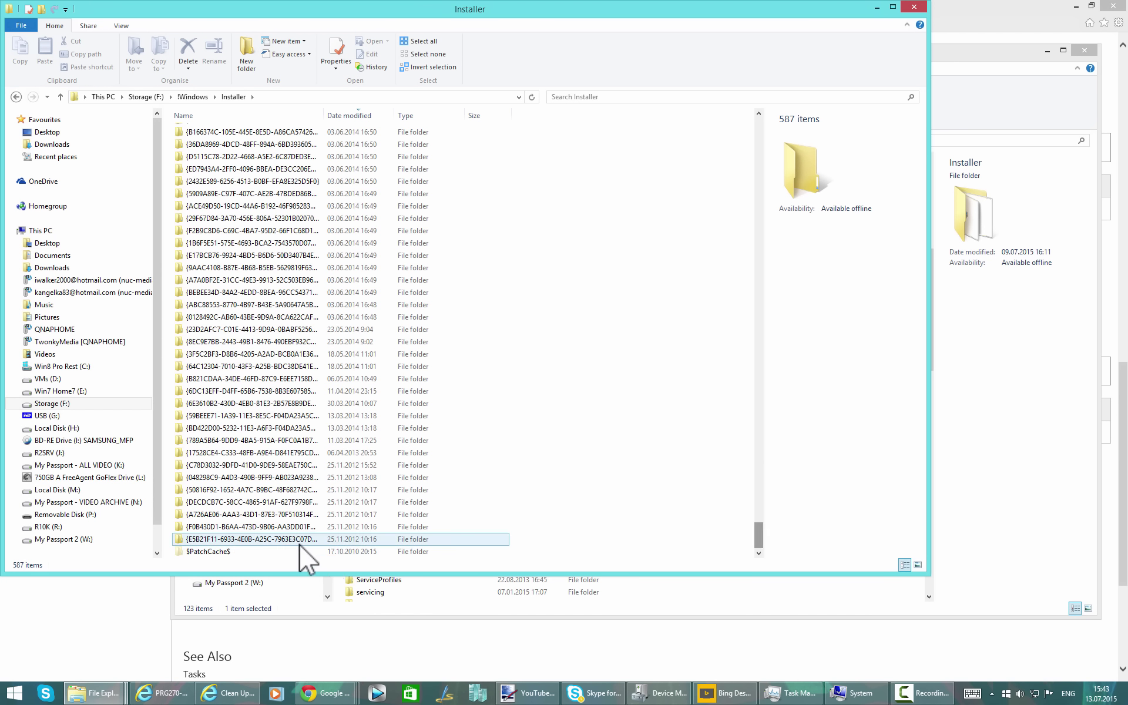
left_click(307, 552)
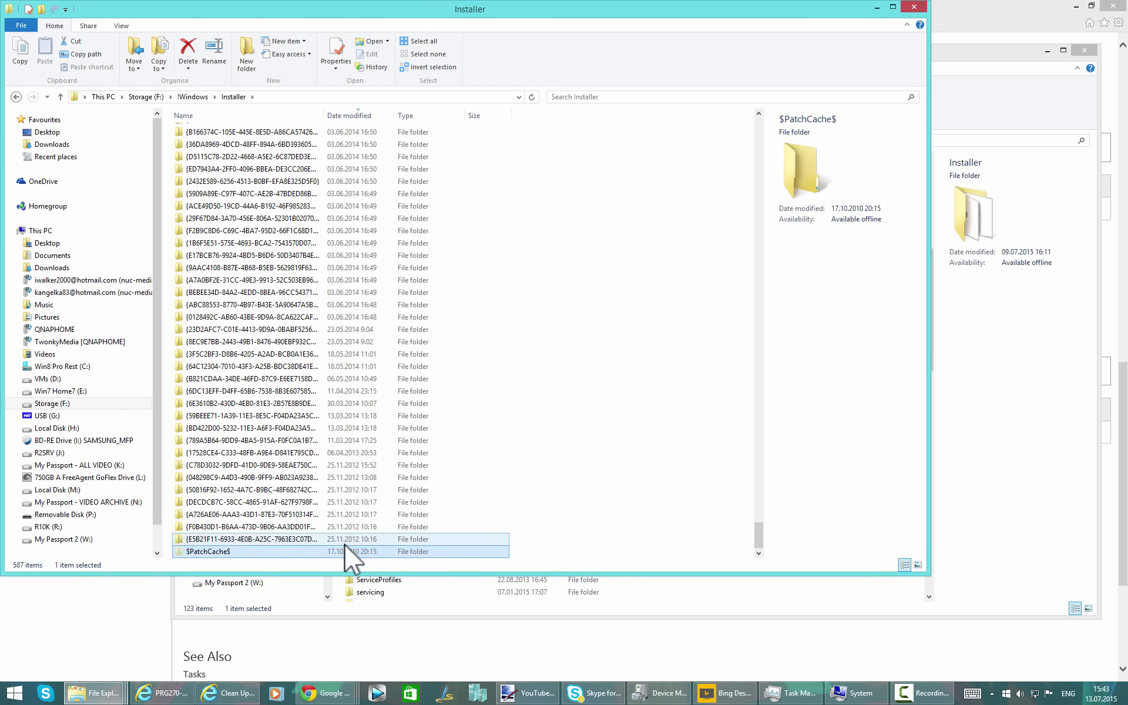
mouse_move(286, 552)
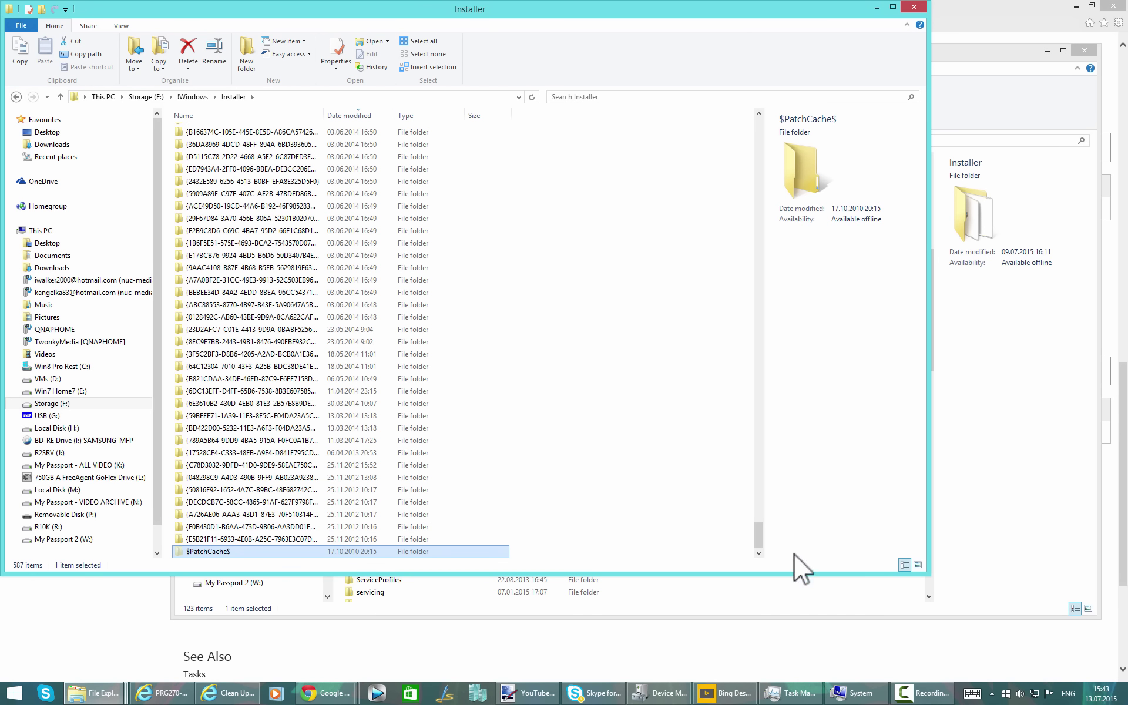
left_click_drag(761, 537, 760, 122)
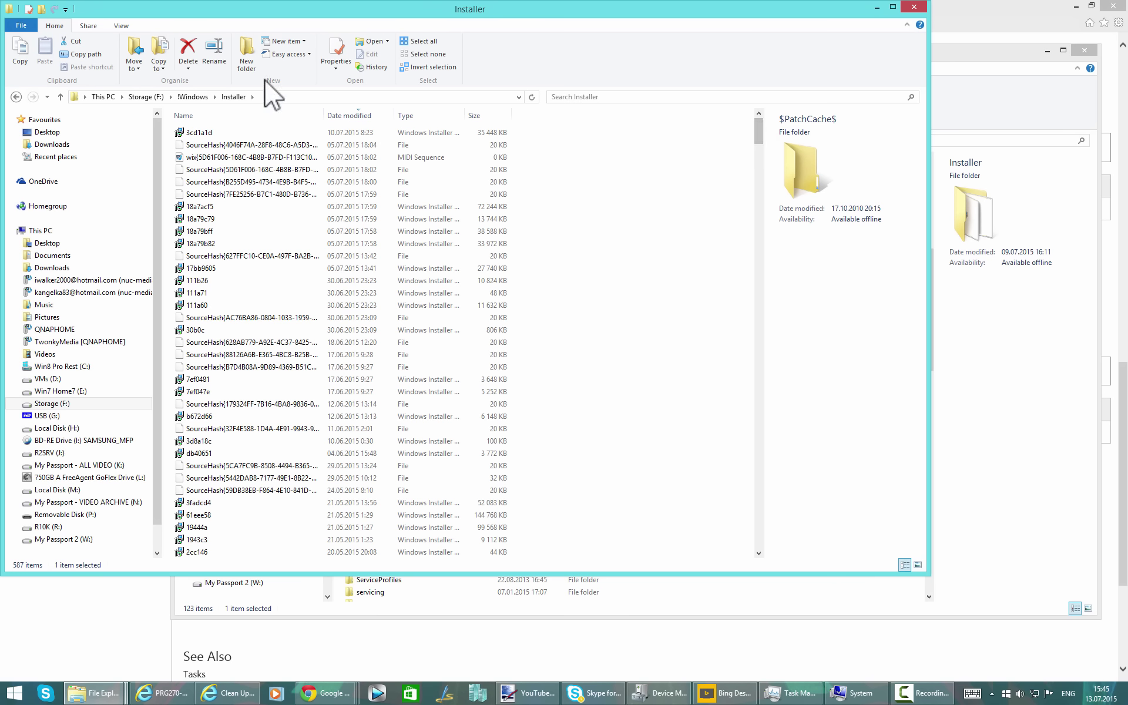
Step: Go up to the root of Storage (F:) and examine where the !Windows folder holding Installer is located
left_click(136, 98)
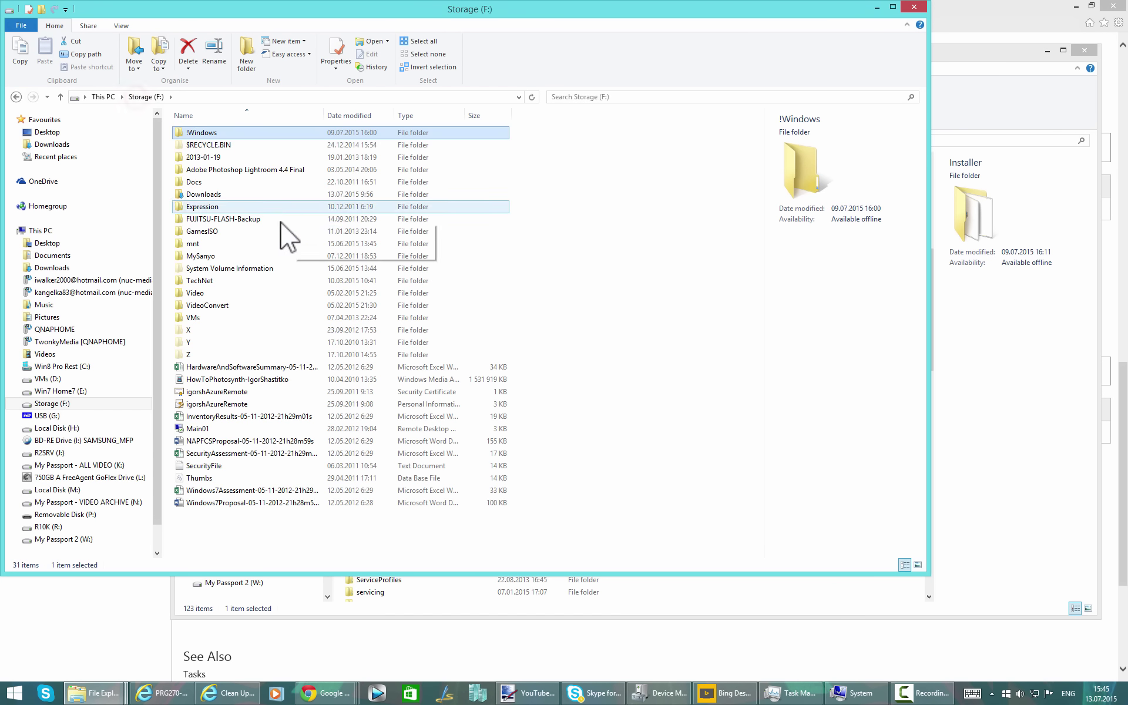
double_click(236, 133)
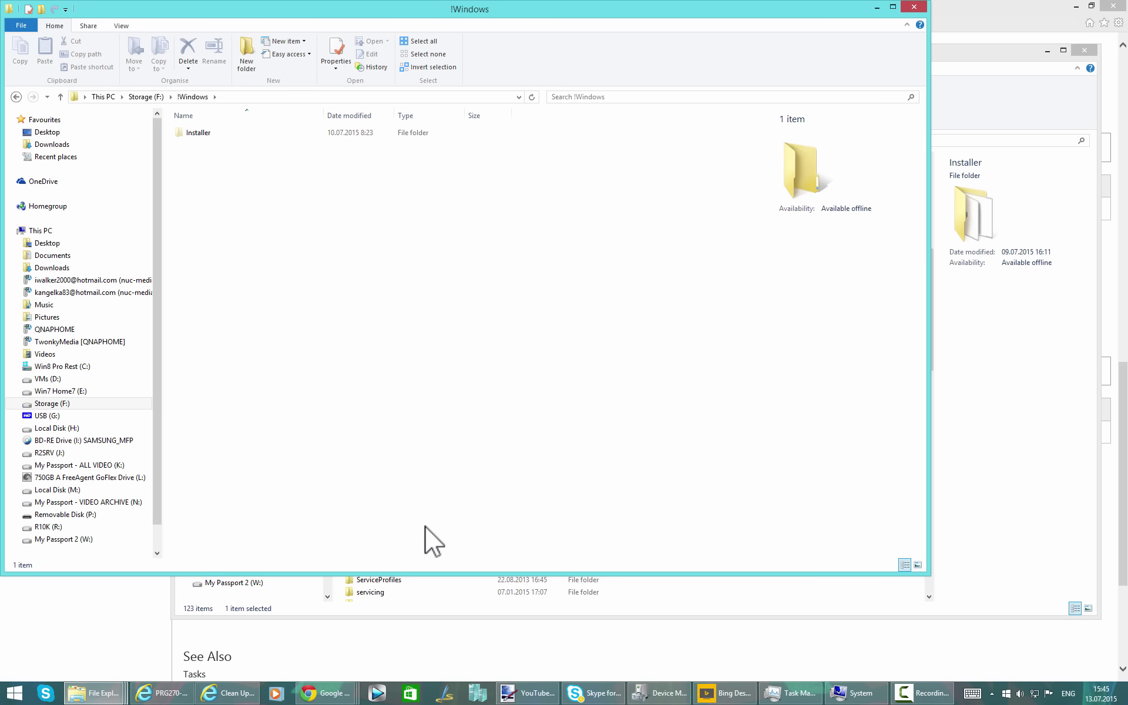
left_click(91, 694)
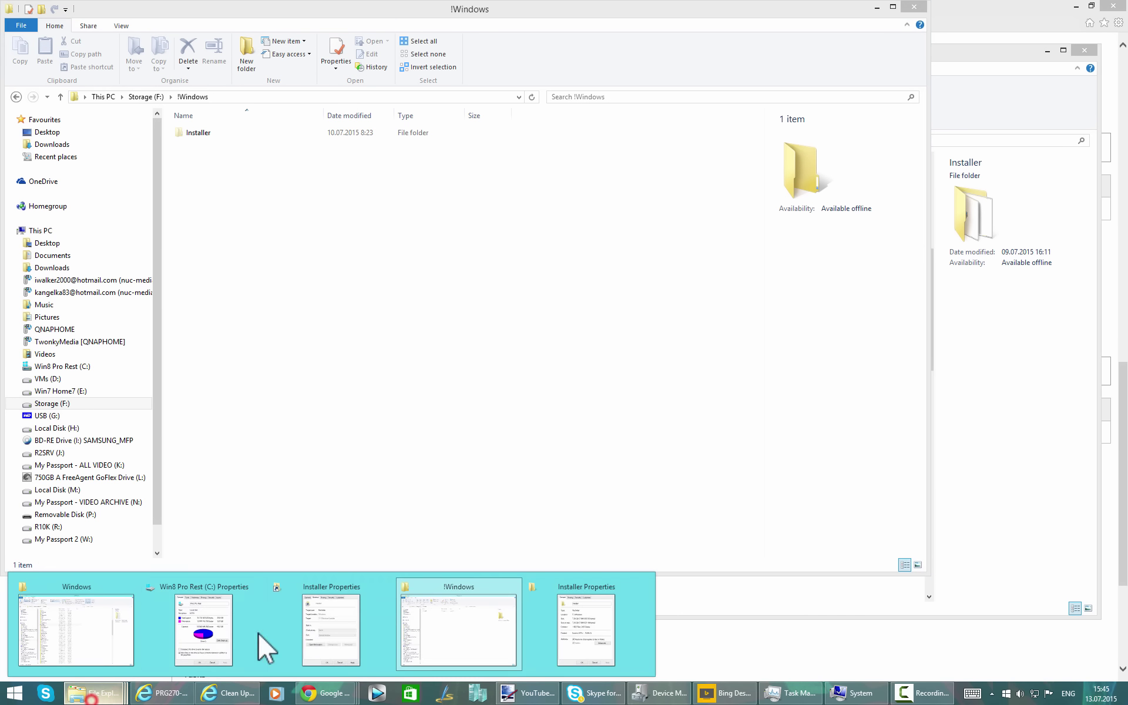
left_click(496, 648)
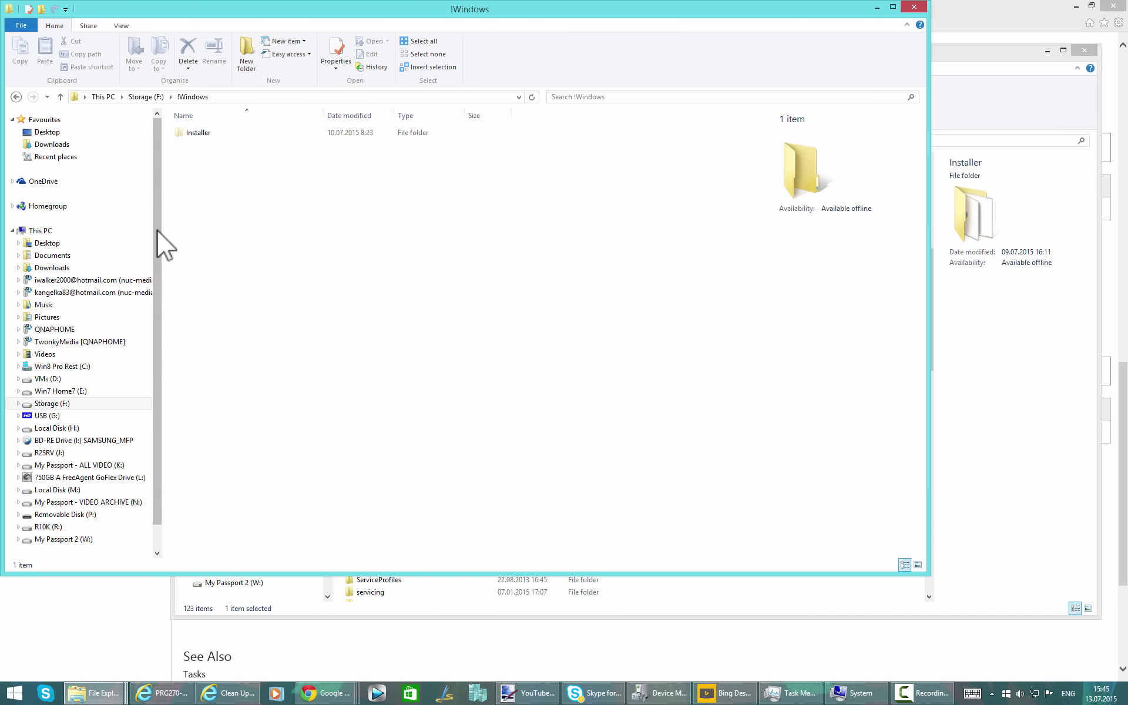
left_click(148, 97)
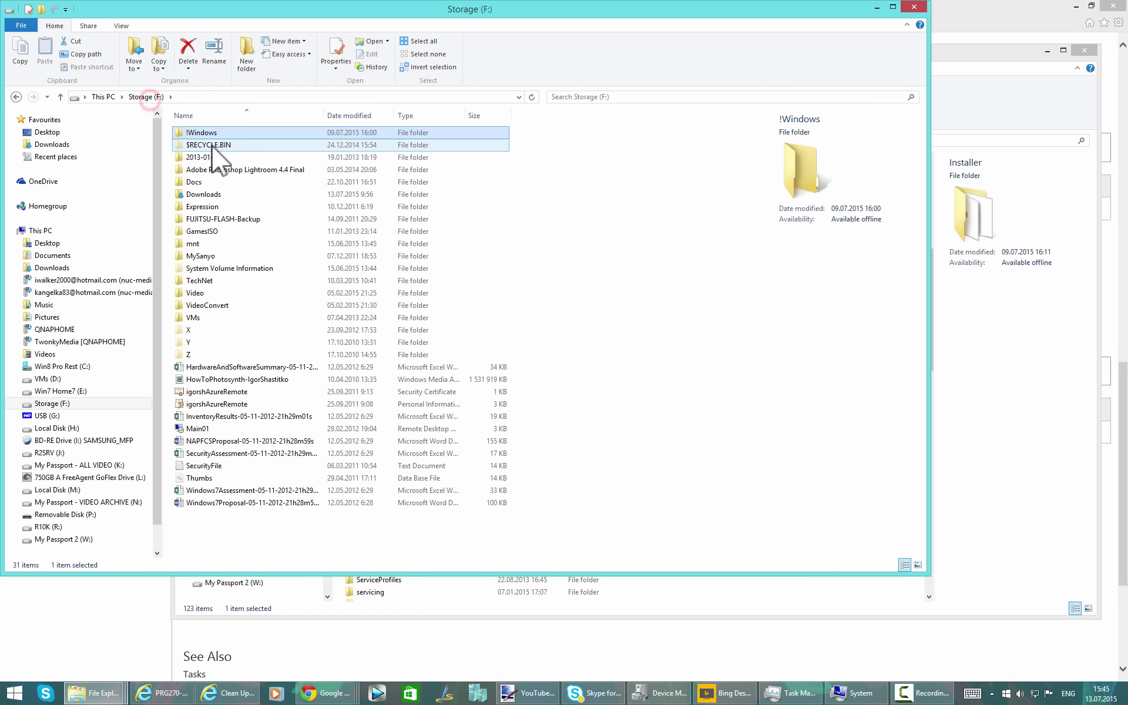
double_click(248, 137)
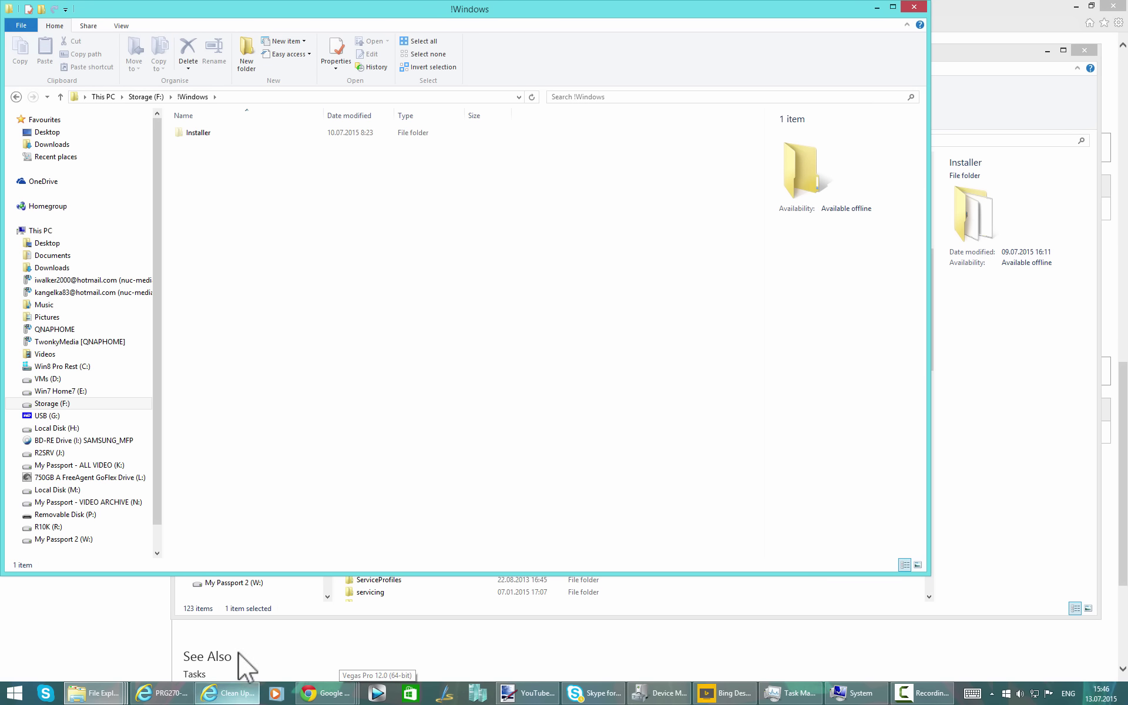
Step: Switch to the C:\Windows window, look inside the Logs folder, and check its size in the folder properties
left_click(332, 617)
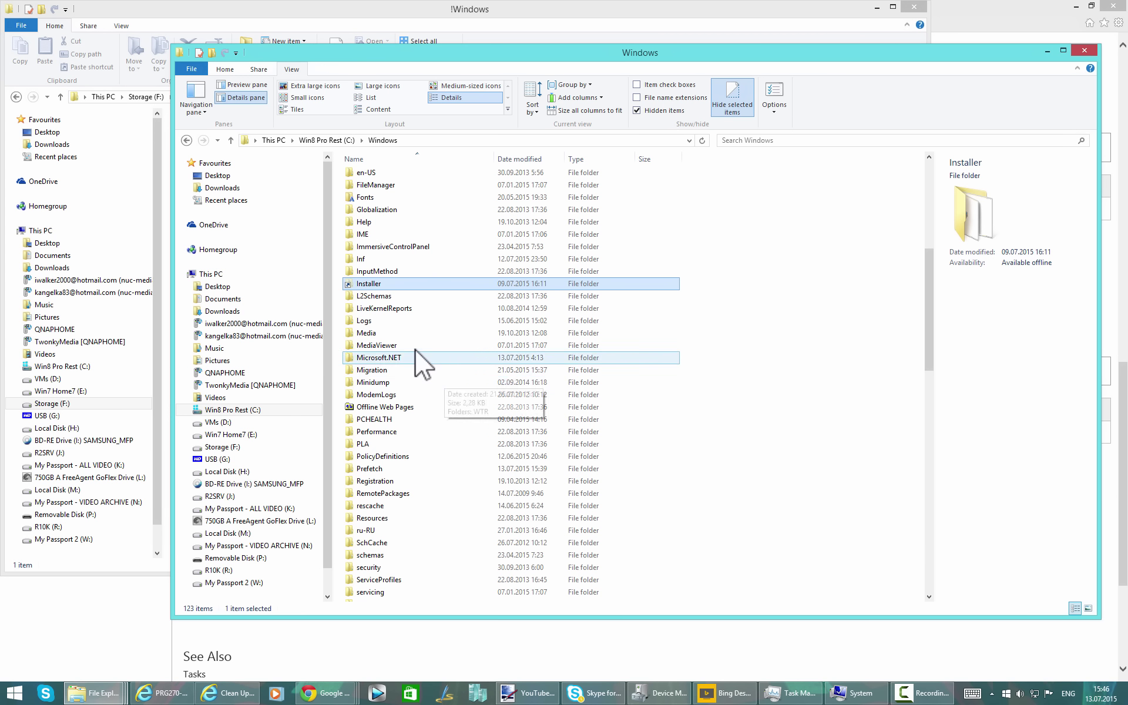
double_click(393, 322)
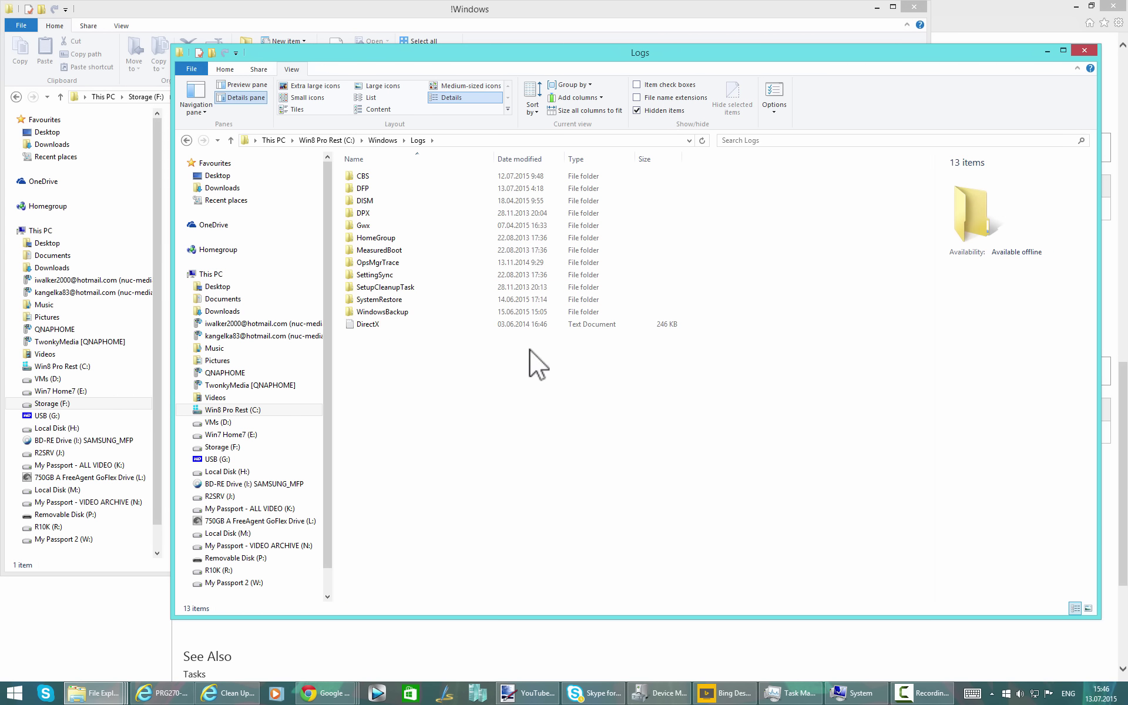
left_click(380, 140)
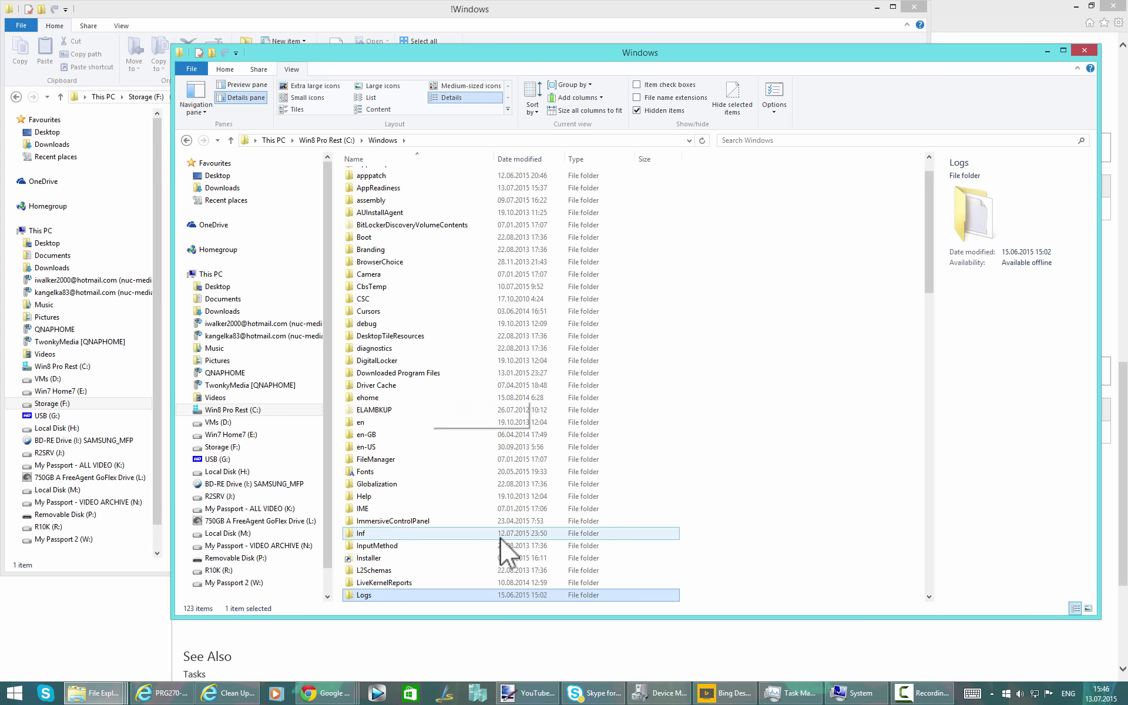
scroll(500, 529, "down", 2)
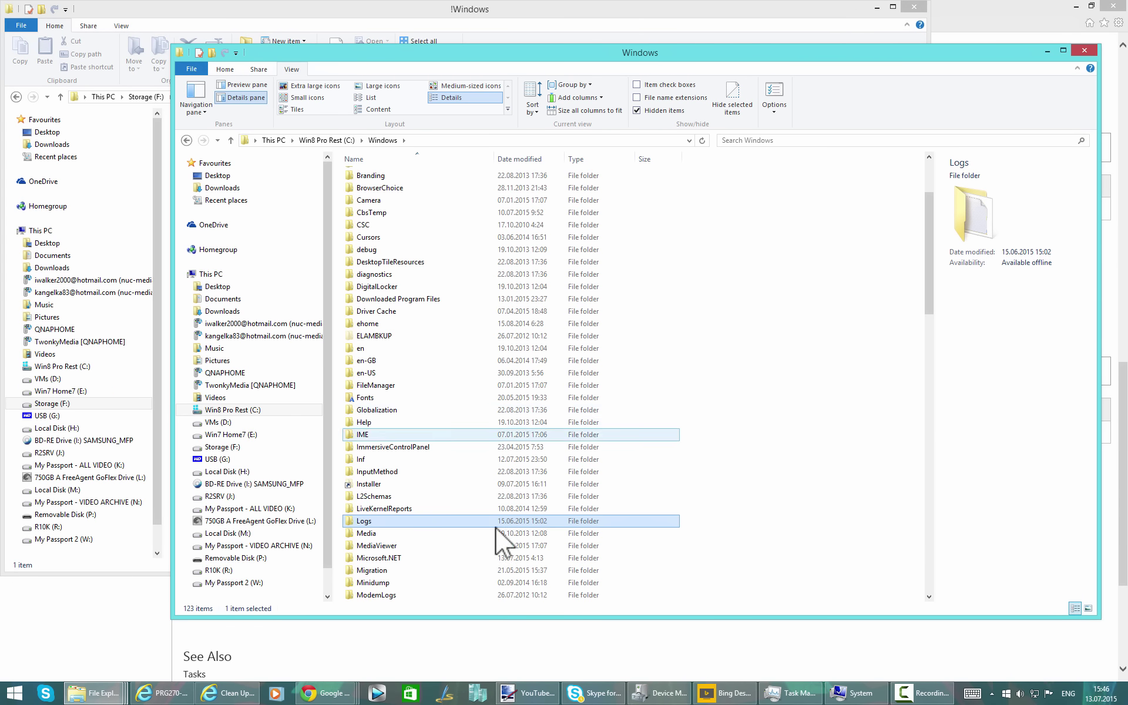
right_click(425, 522)
left_click(445, 516)
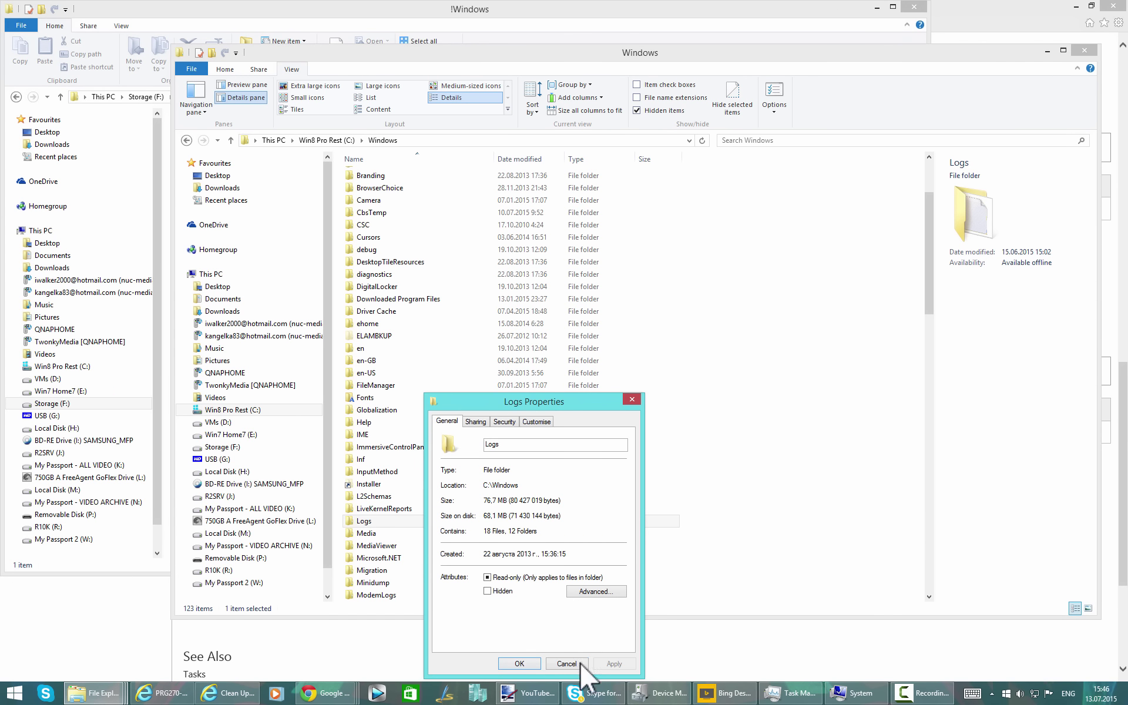
left_click(535, 663)
right_click(390, 524)
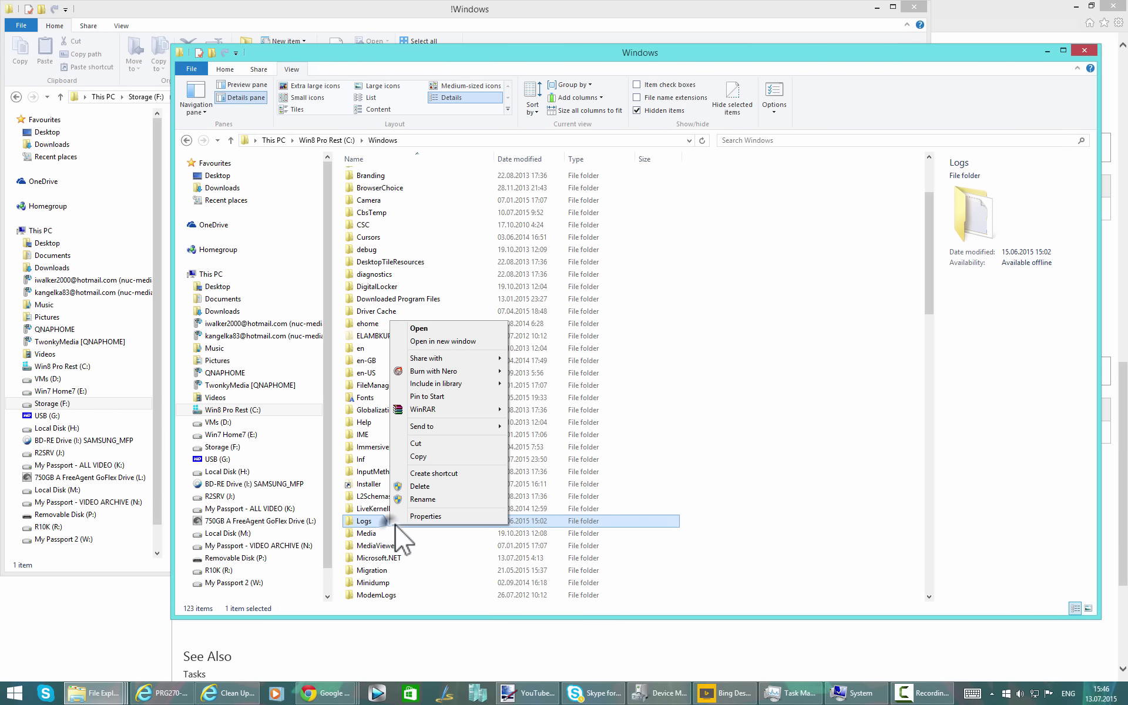
left_click(432, 456)
right_click(762, 548)
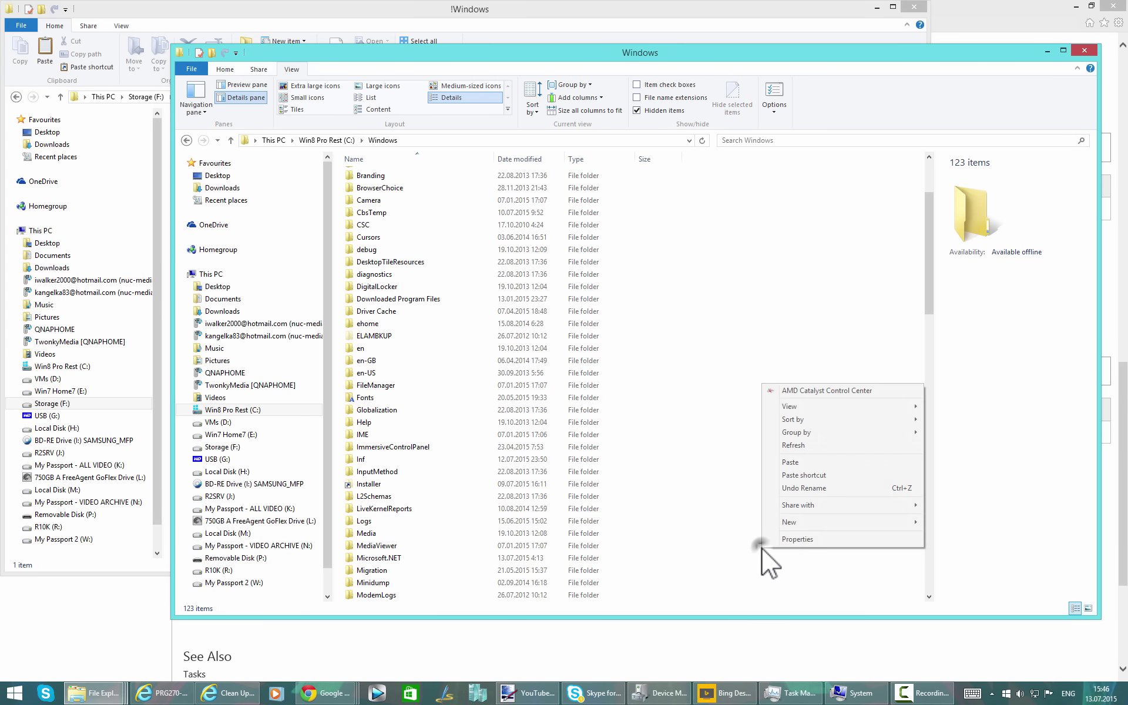
left_click(806, 461)
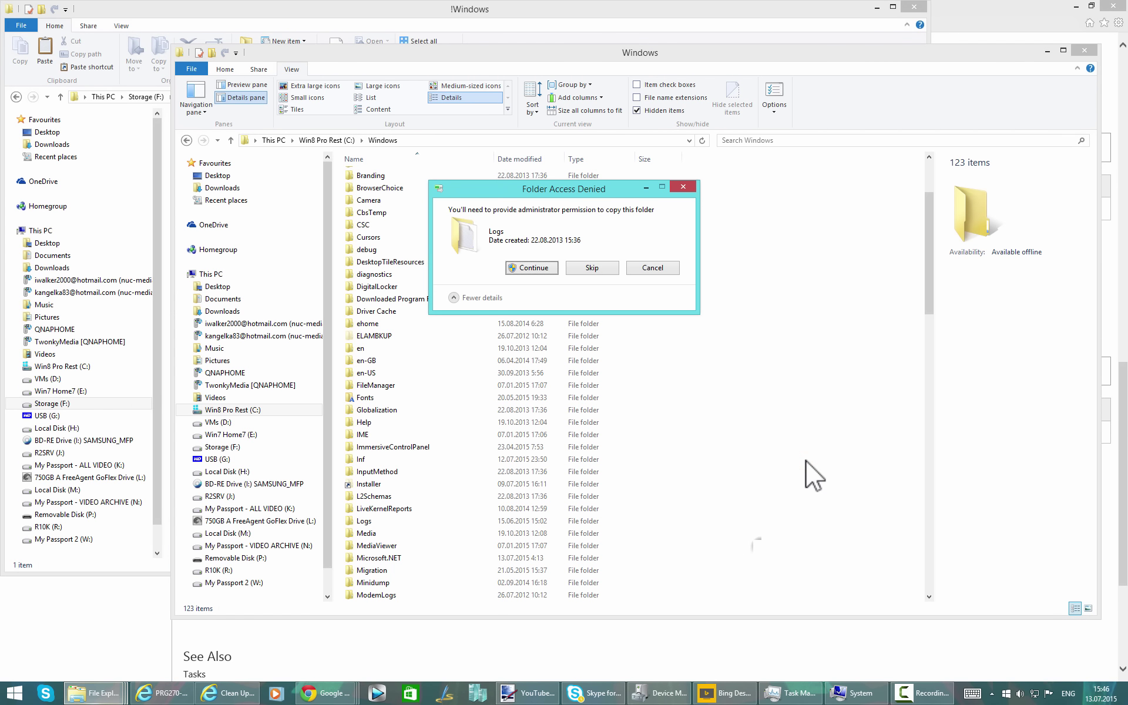
key("Escape")
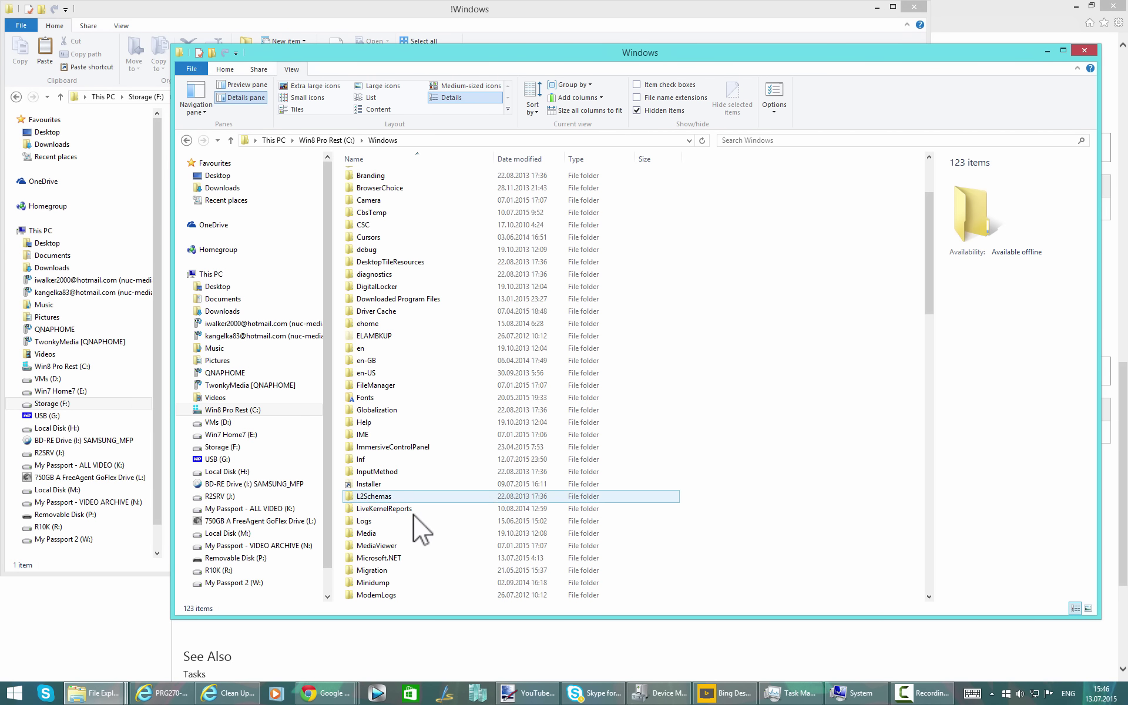
Step: Duplicate the Logs folder within C:\Windows, granting administrator permission for the copy
left_click(406, 496)
left_click(383, 522)
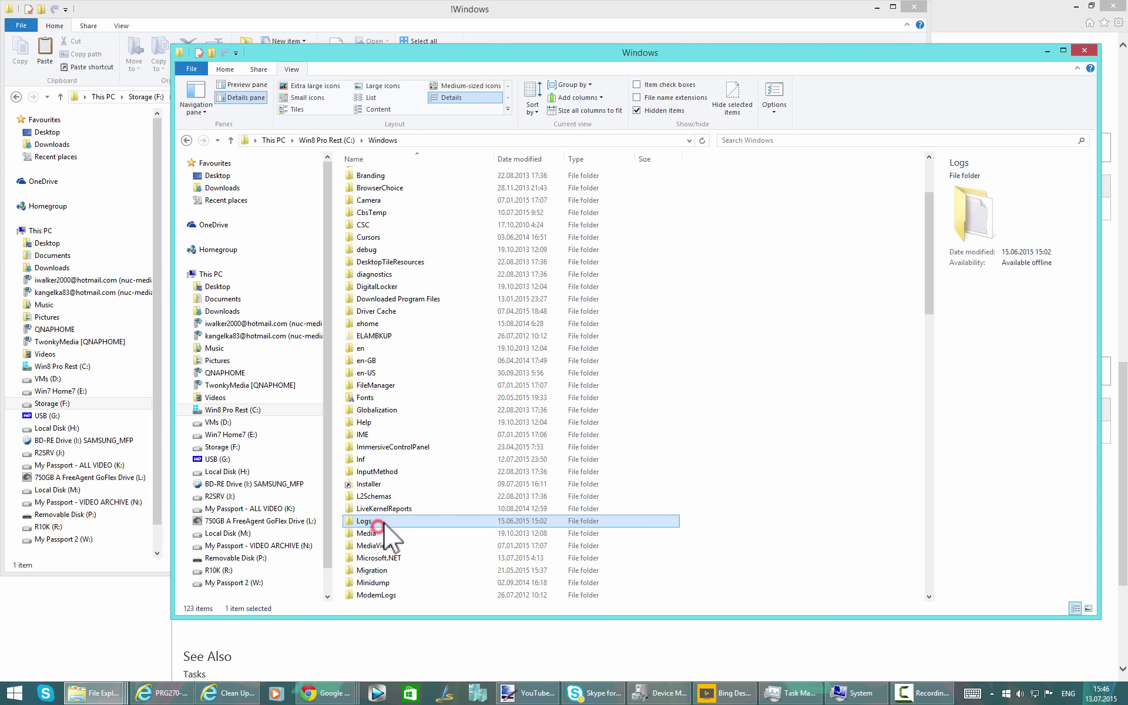
left_click_drag(386, 522, 780, 549)
left_click_drag(481, 522, 830, 554)
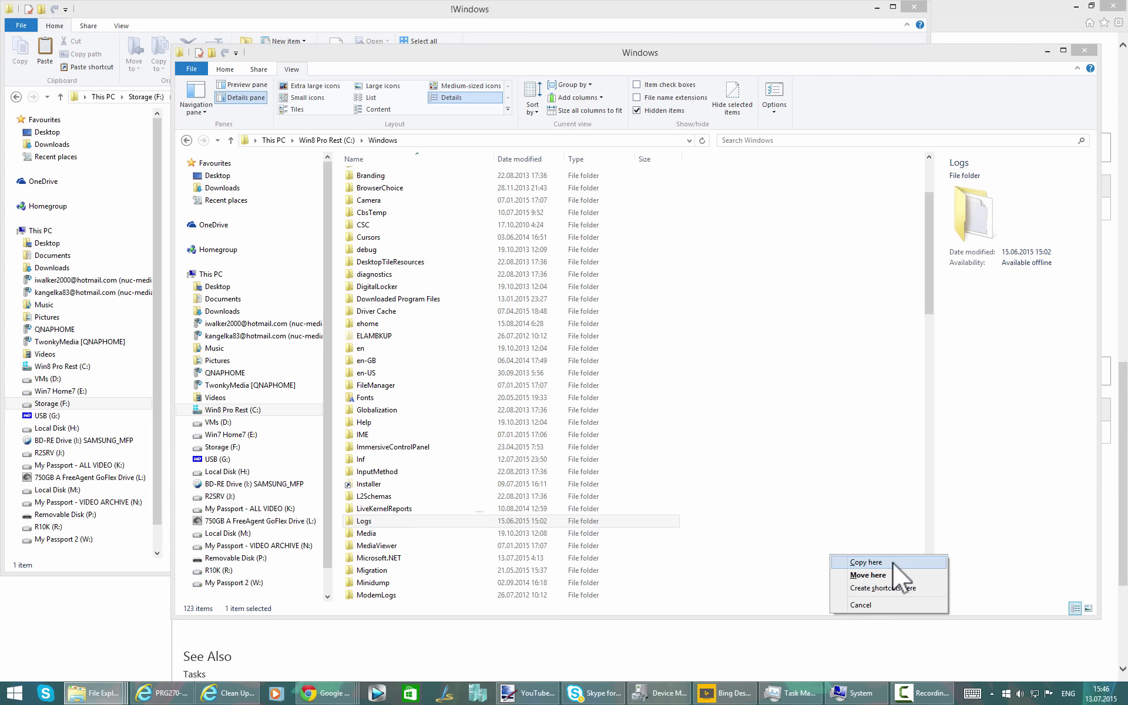
left_click(880, 573)
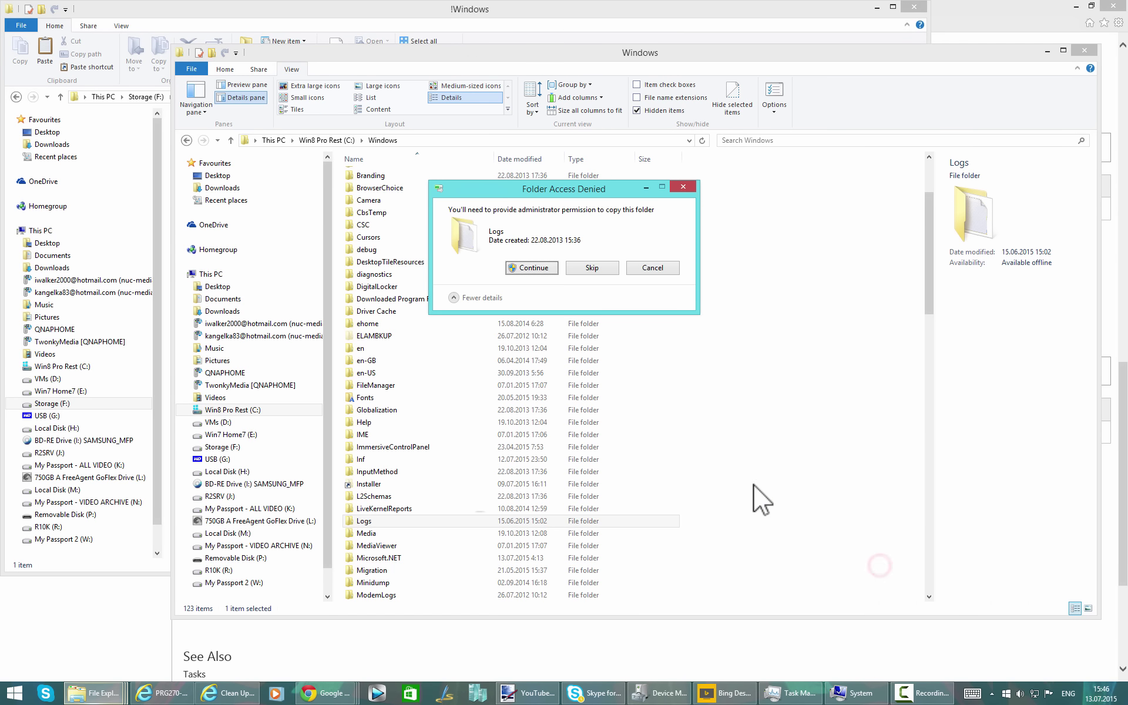
left_click(541, 270)
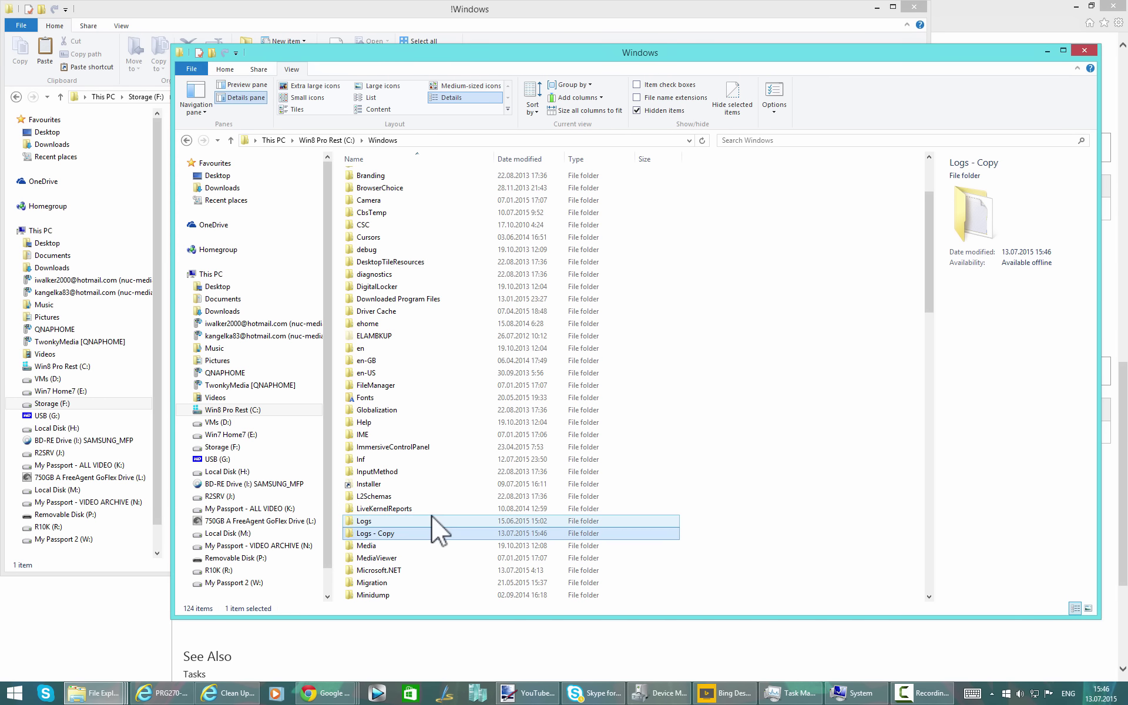
Step: Rename the copied Logs folder as Logs1, granting administrator permission for the change
key("F2")
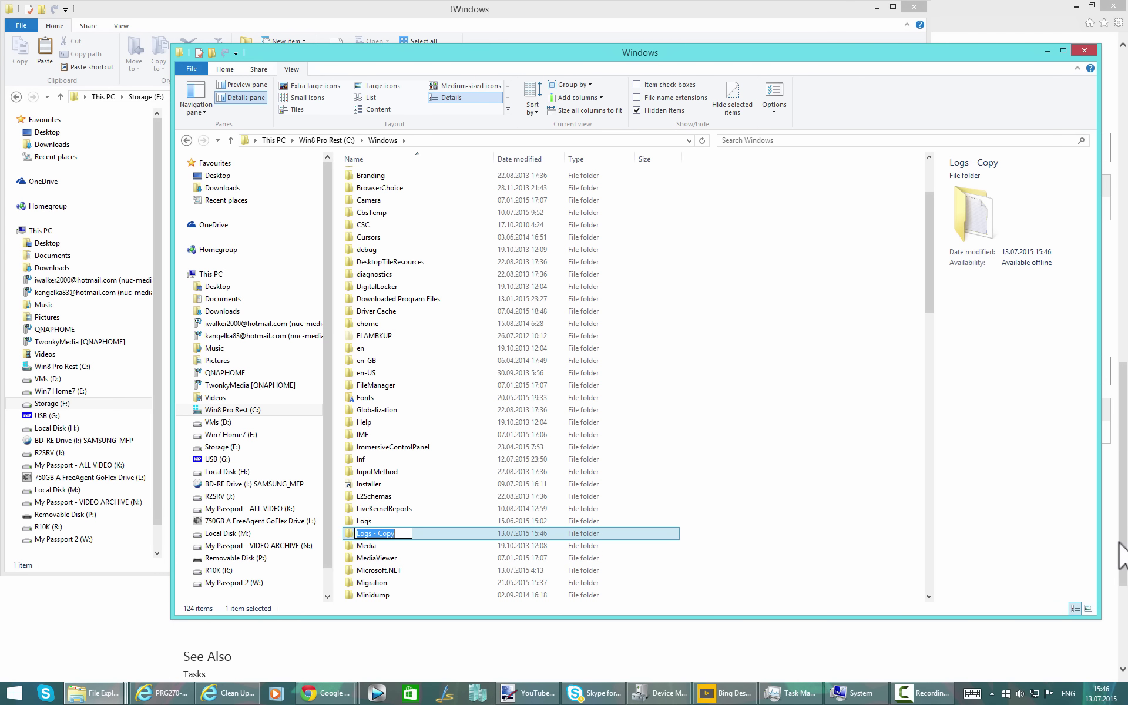
key("End")
key("BackSpace")
key("BackSpace")
key("BackSpace")
key("BackSpace")
key("BackSpace")
key("BackSpace")
key("BackSpace")
type("1")
key("Return")
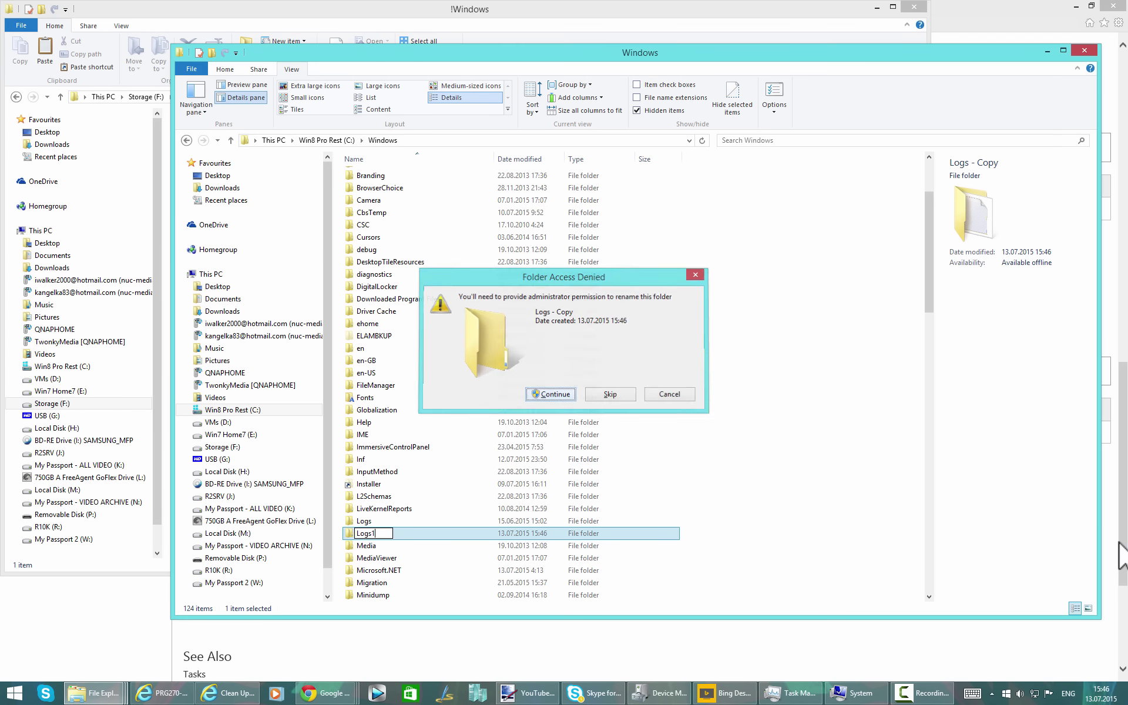
key("Return")
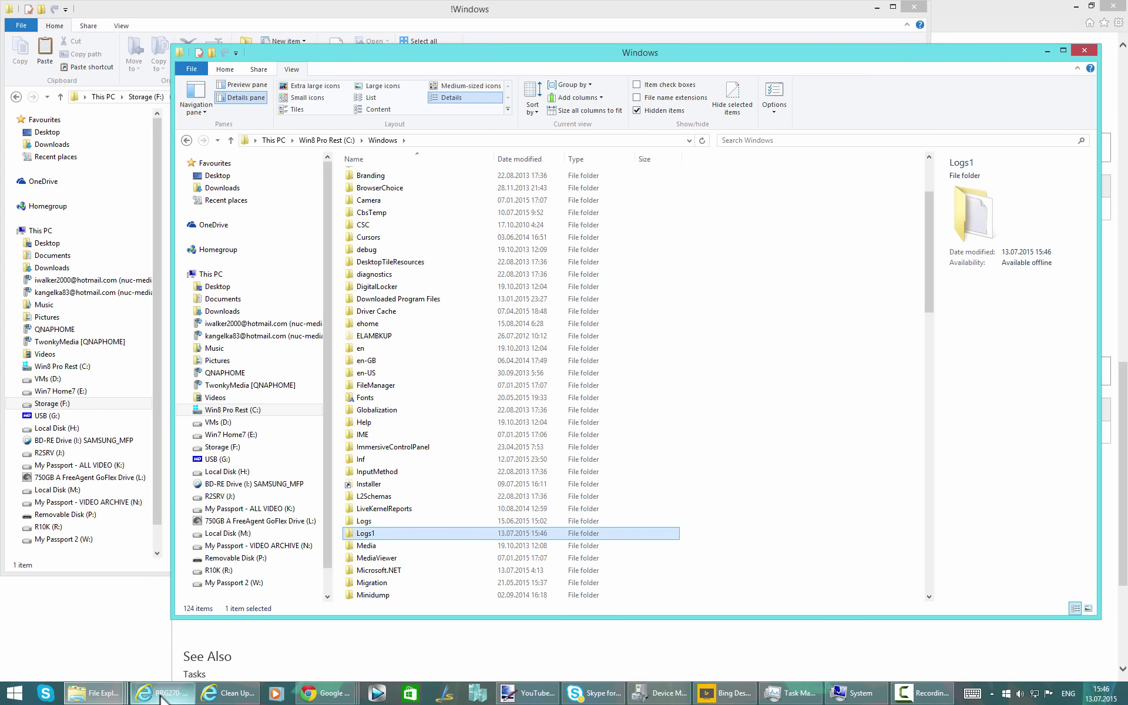
Step: Create a new folder named Logs1 inside F:\!Windows
mouse_move(94, 693)
left_click(459, 641)
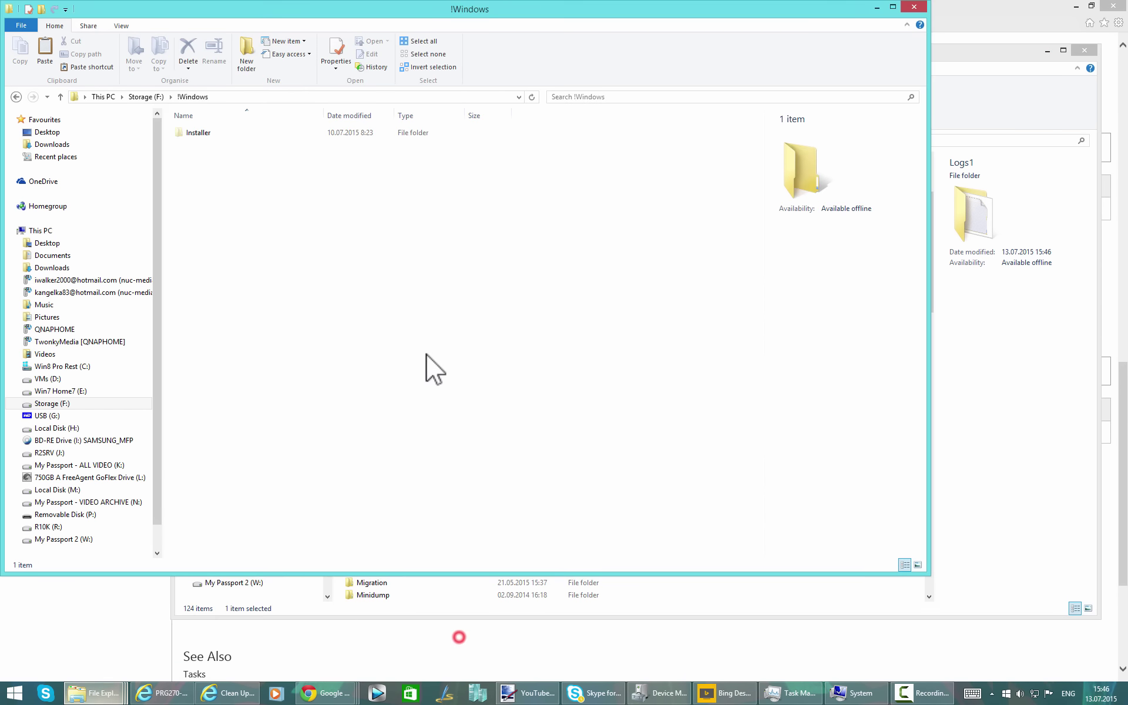
right_click(278, 237)
left_click(368, 377)
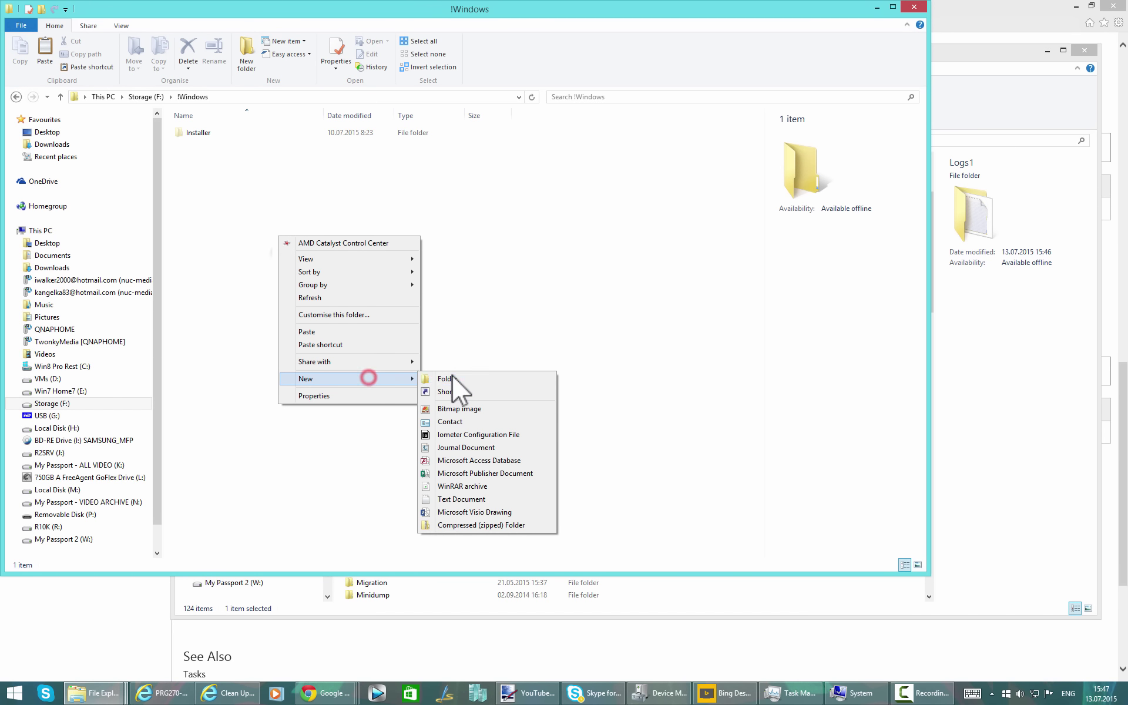
left_click(453, 378)
type("Logs1")
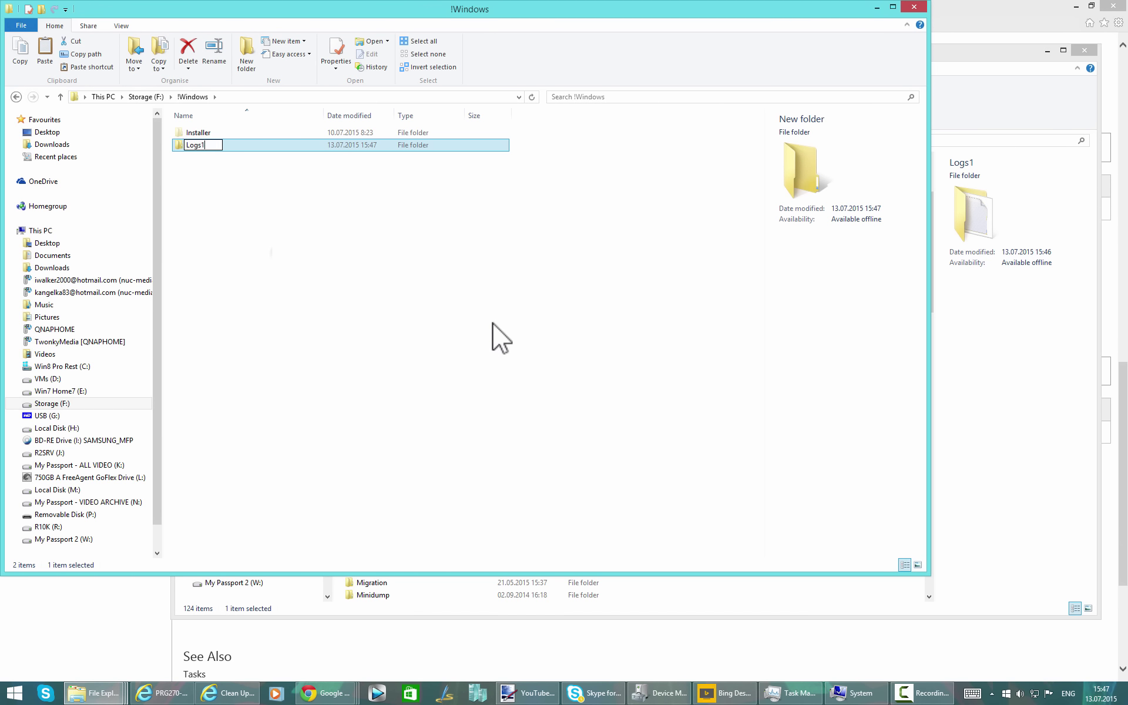
key("Return")
Step: Start an administrator Command Prompt and enter robocopy c:\Windows\Logs1 f:\!windows\Logs1 without running it
left_click(382, 614)
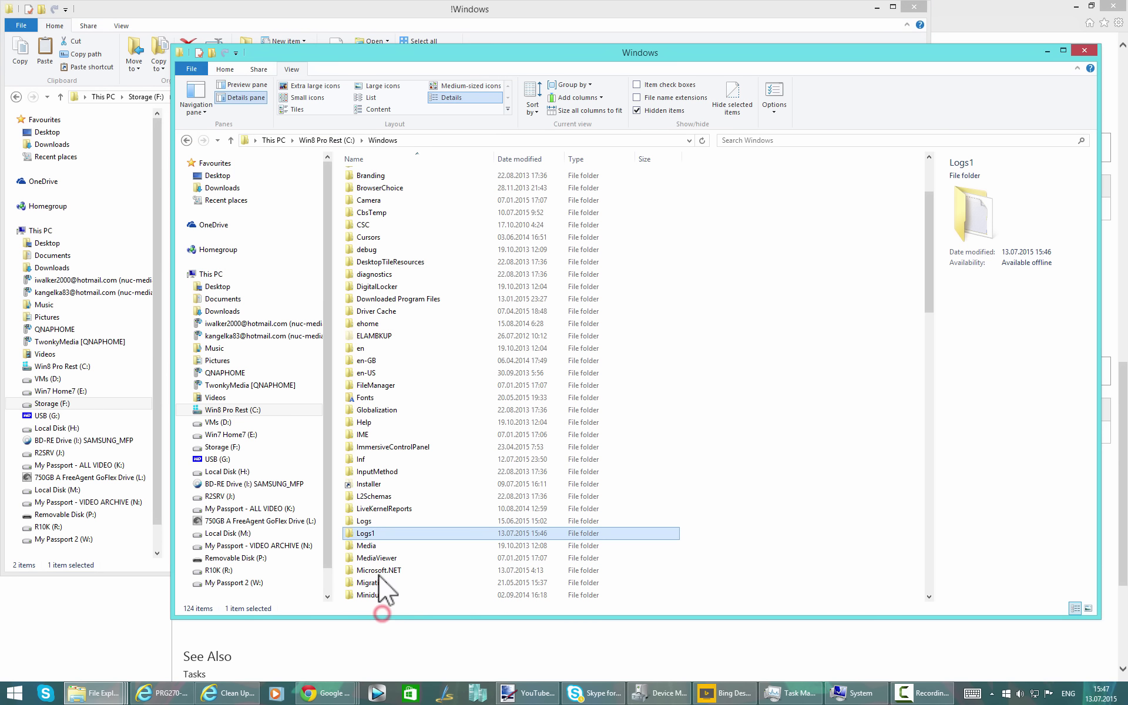
right_click(5, 698)
left_click(60, 585)
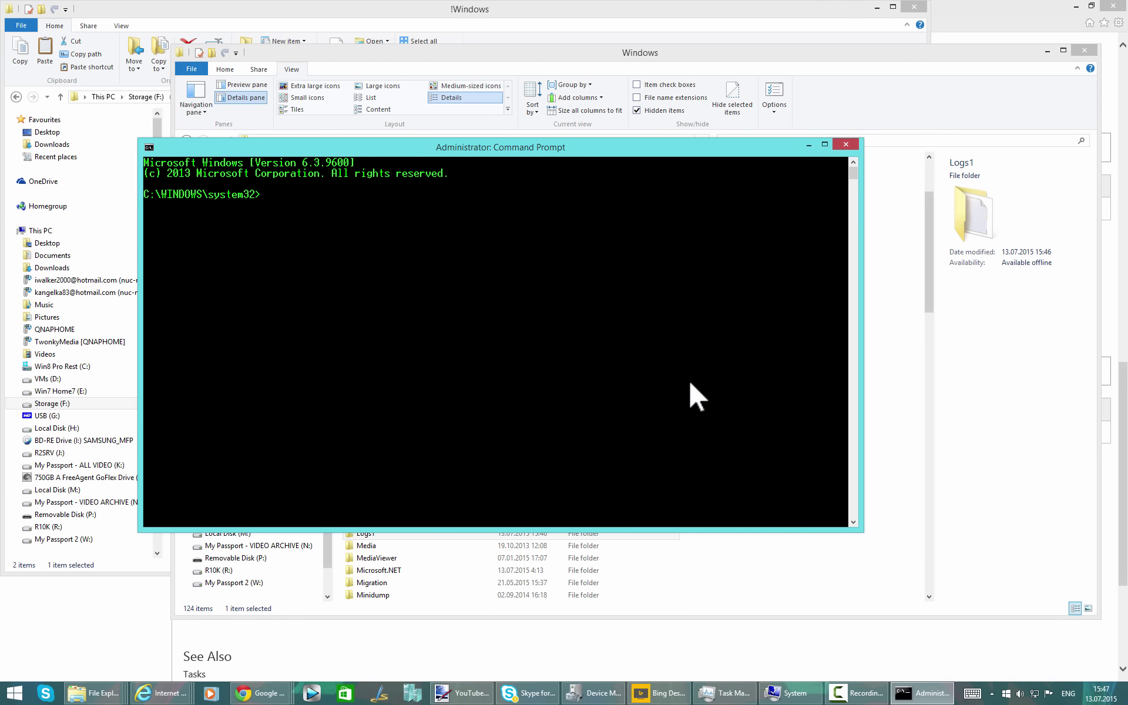
type("robocopy c:\\Windows\\log")
key("Tab")
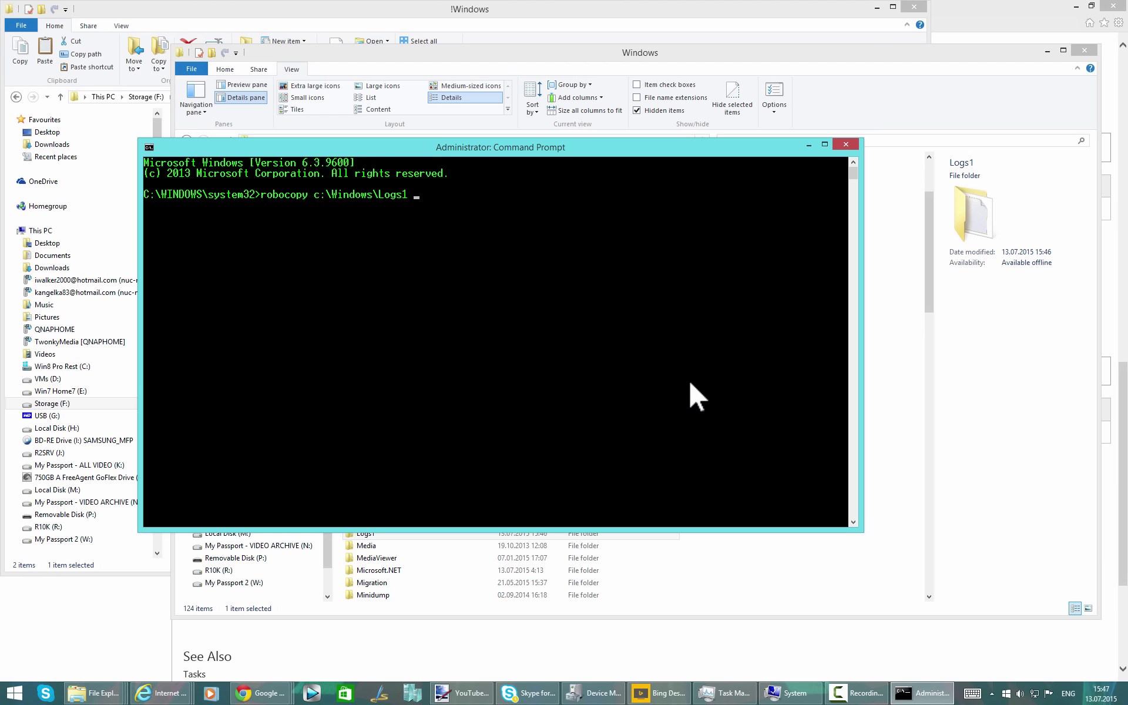
type("f:\\!w")
key("Tab")
key("Tab")
key("BackSpace")
key("BackSpace")
key("BackSpace")
key("BackSpace")
key("BackSpace")
key("BackSpace")
key("BackSpace")
key("BackSpace")
type("indows\\LO")
key("BackSpace")
type("og")
left_click_drag(441, 147, 530, 254)
left_click_drag(546, 162, 541, 144)
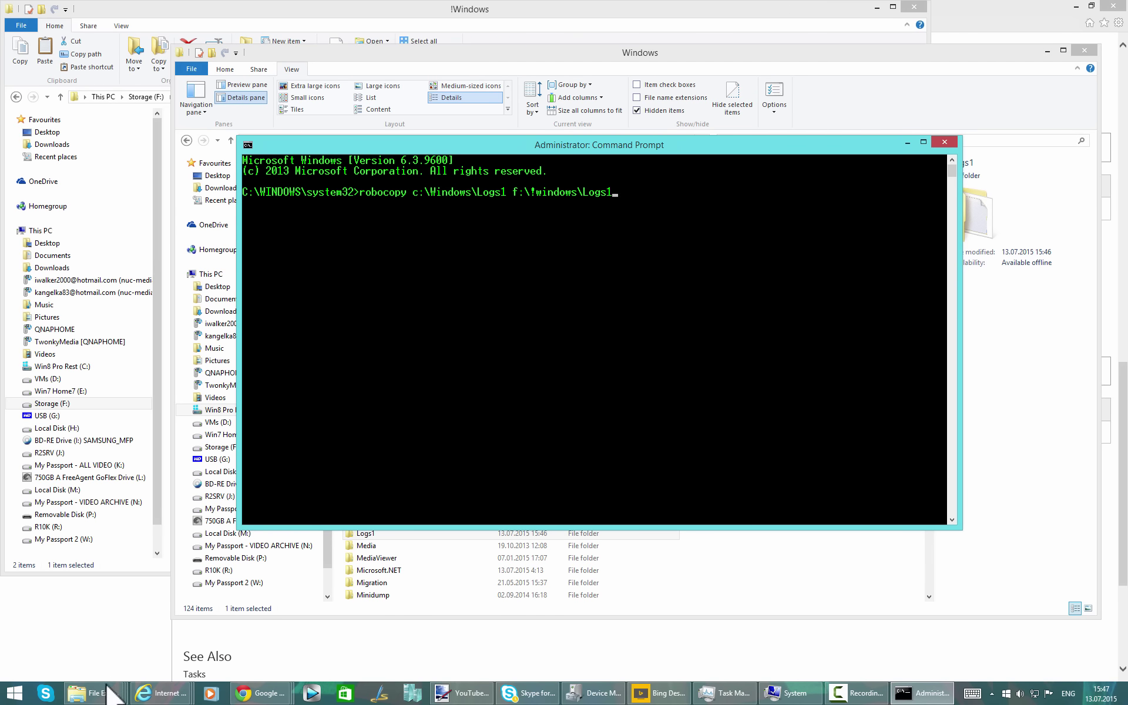
Step: Check the destination folder in F:\!Windows, complete the robocopy command with /E /Z /V /ETA, and run it
mouse_move(94, 692)
left_click(460, 628)
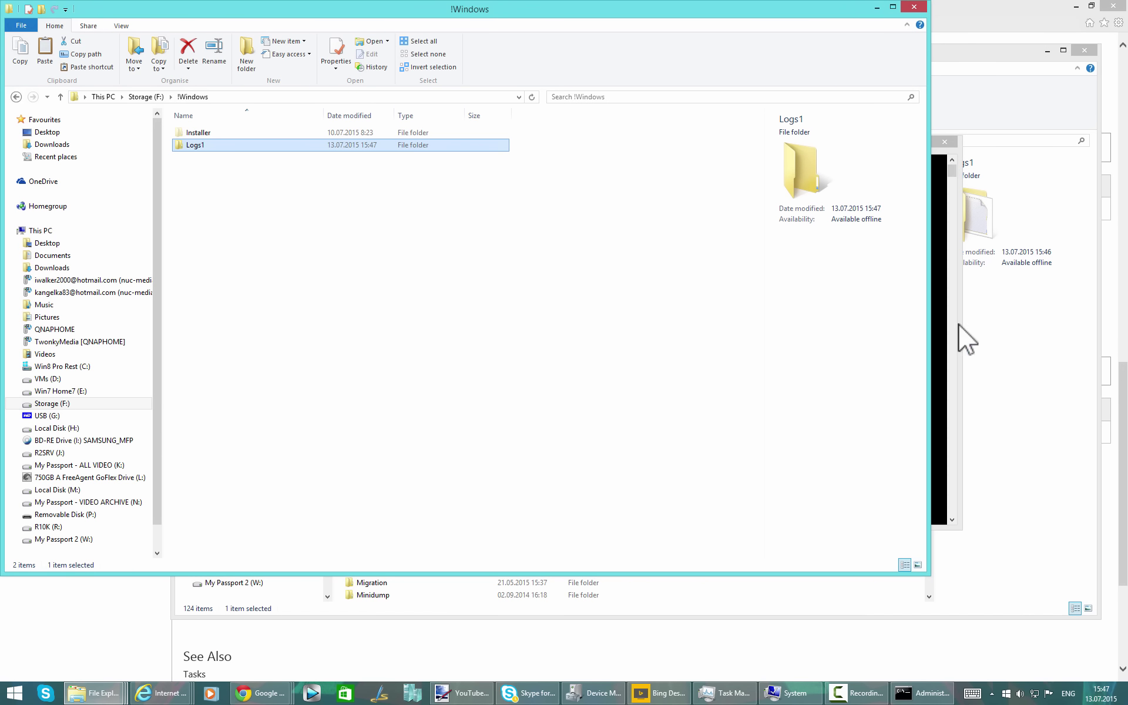
left_click(941, 186)
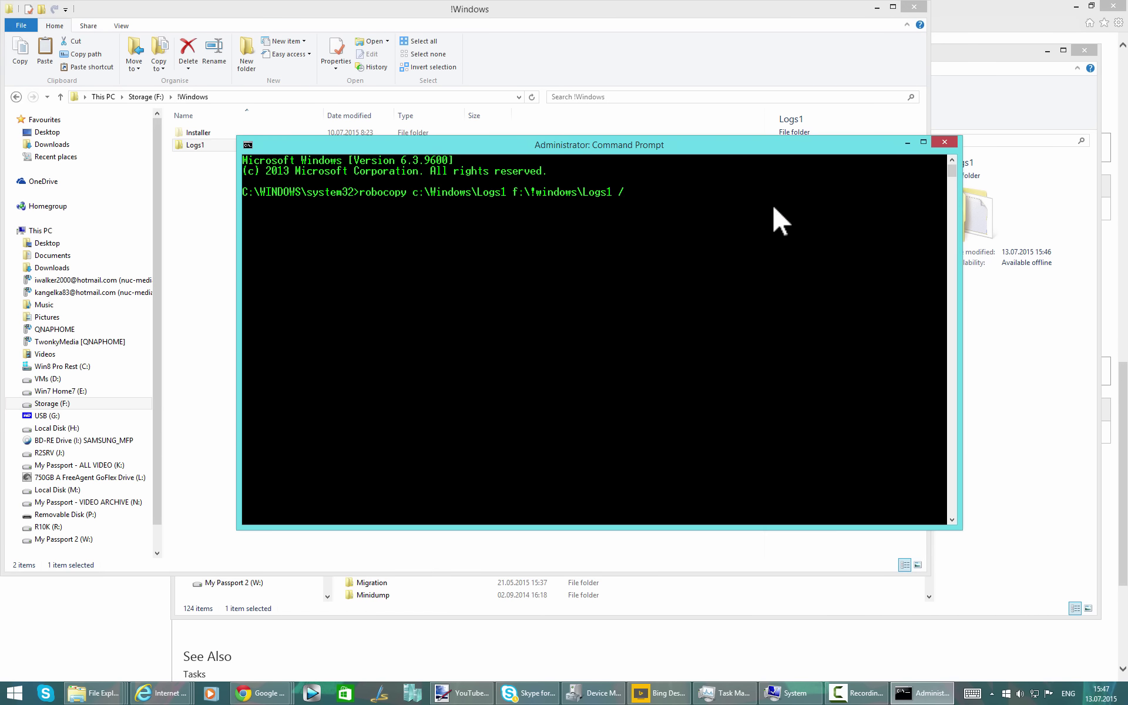
type("E /Z /V /ETA")
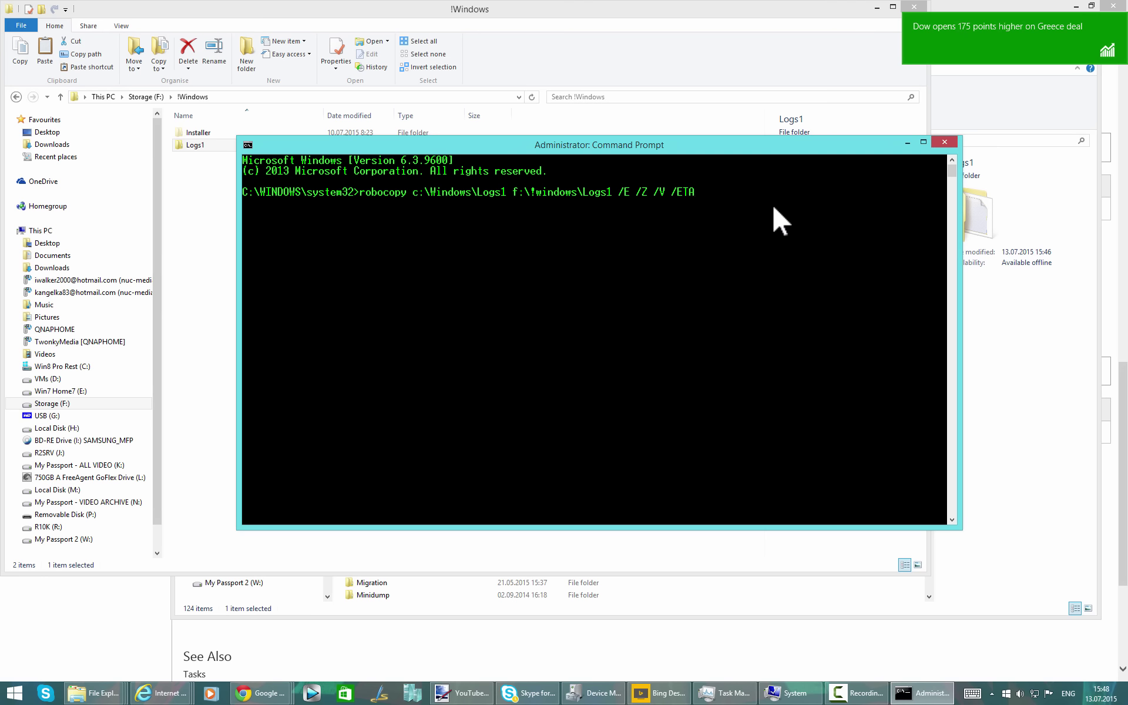
key("Return")
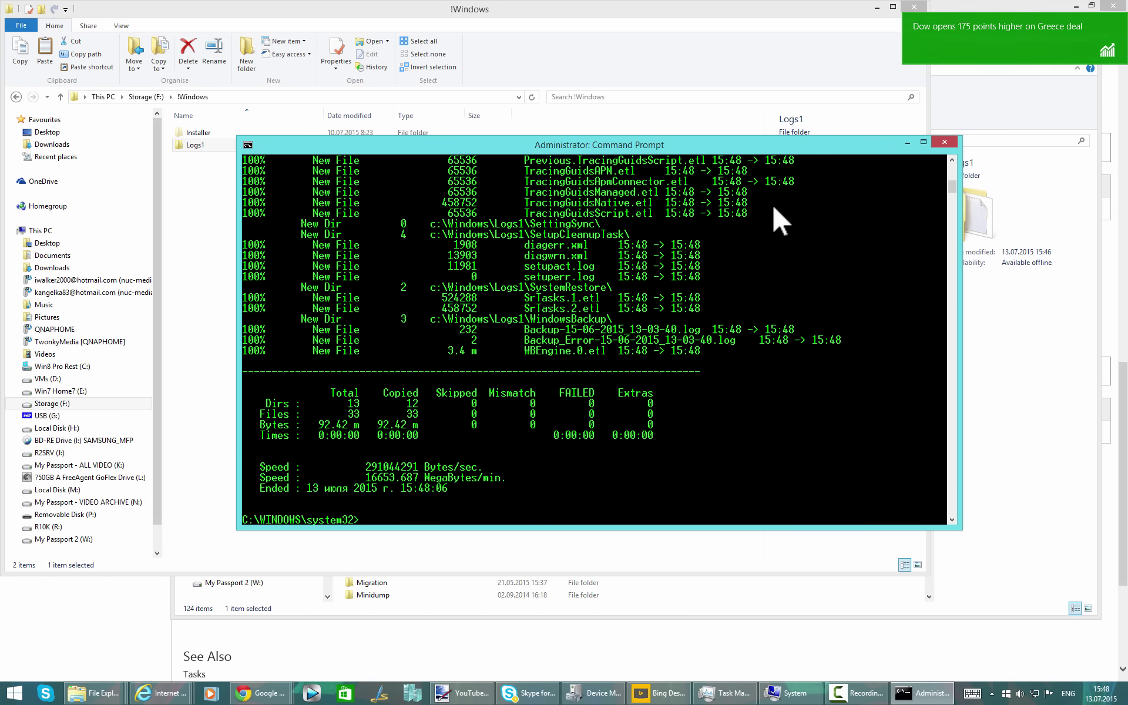
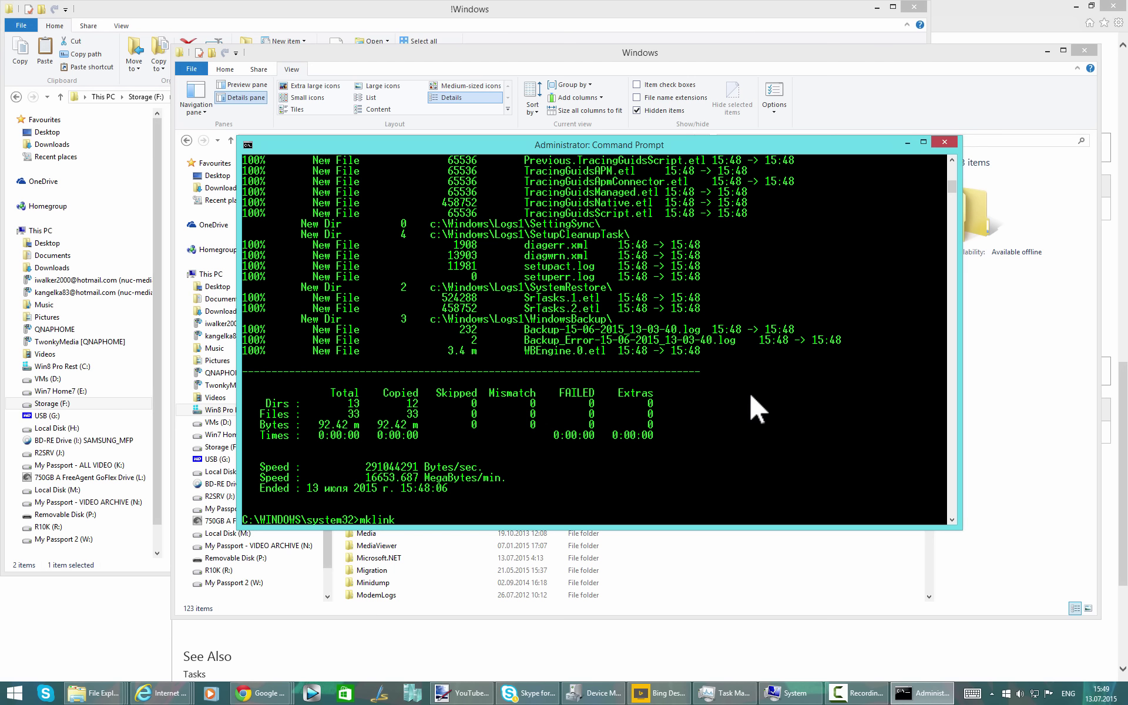
Step: Display the mklink help and try to create a directory symbolic link with mklink /D d:\windows\Logs1 f:\!Windows\Logs1
key("Return")
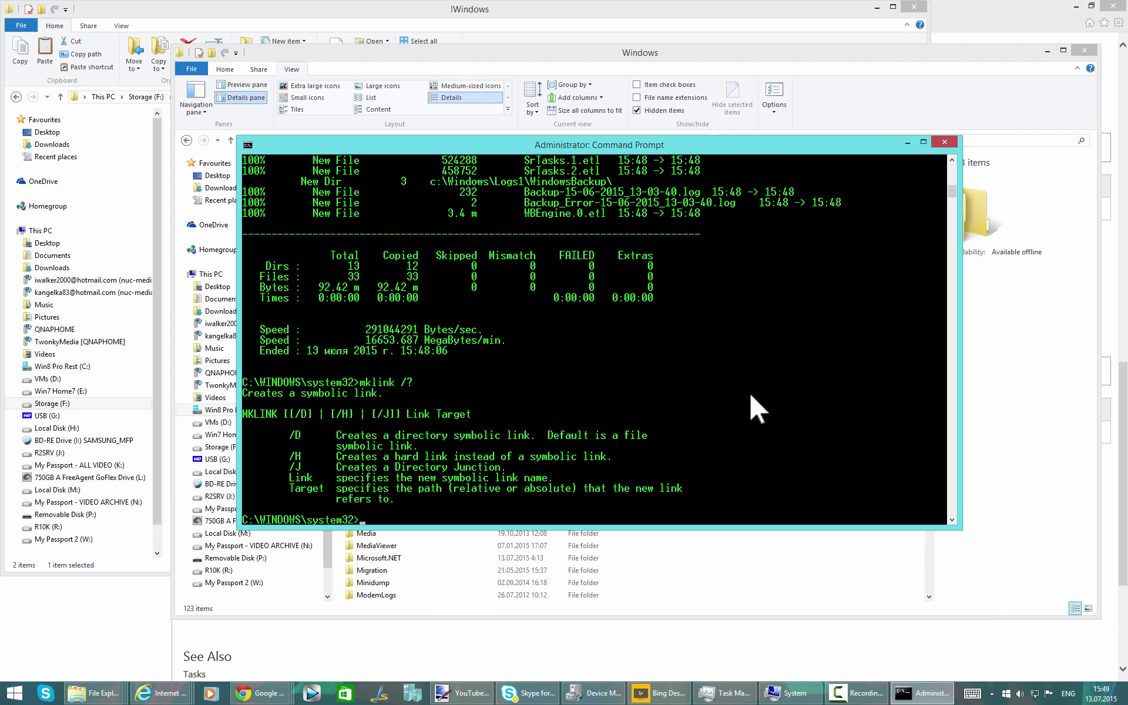
key("Up")
type("D")
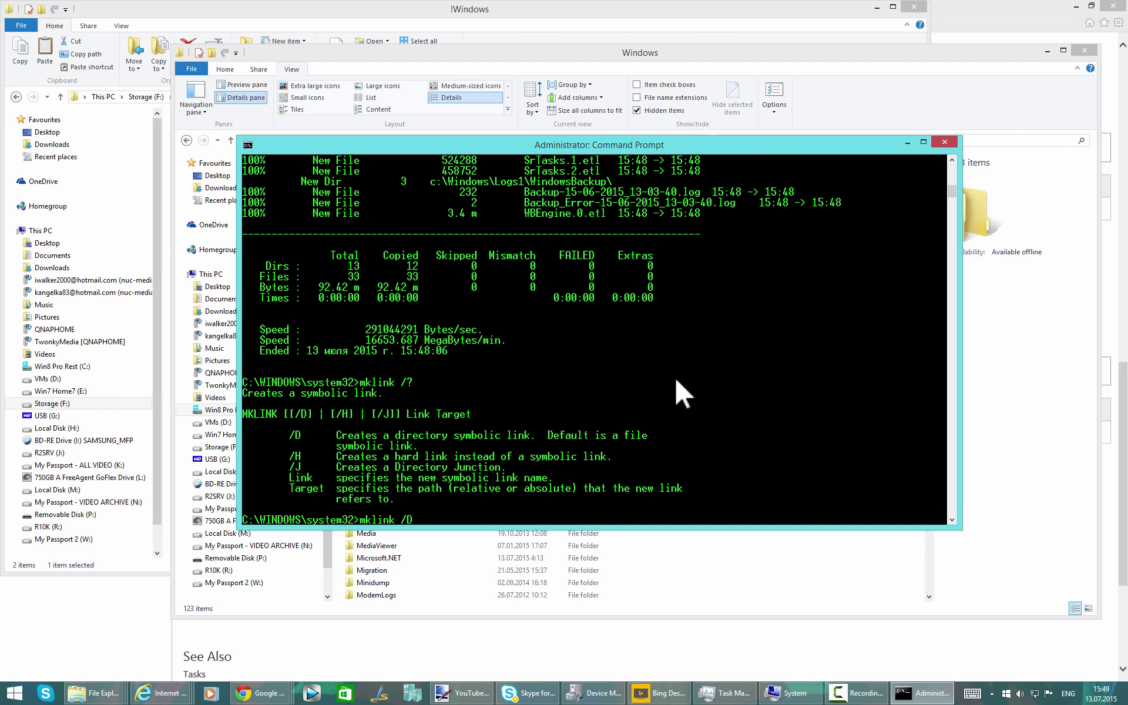
type(" d:\\windows\\l")
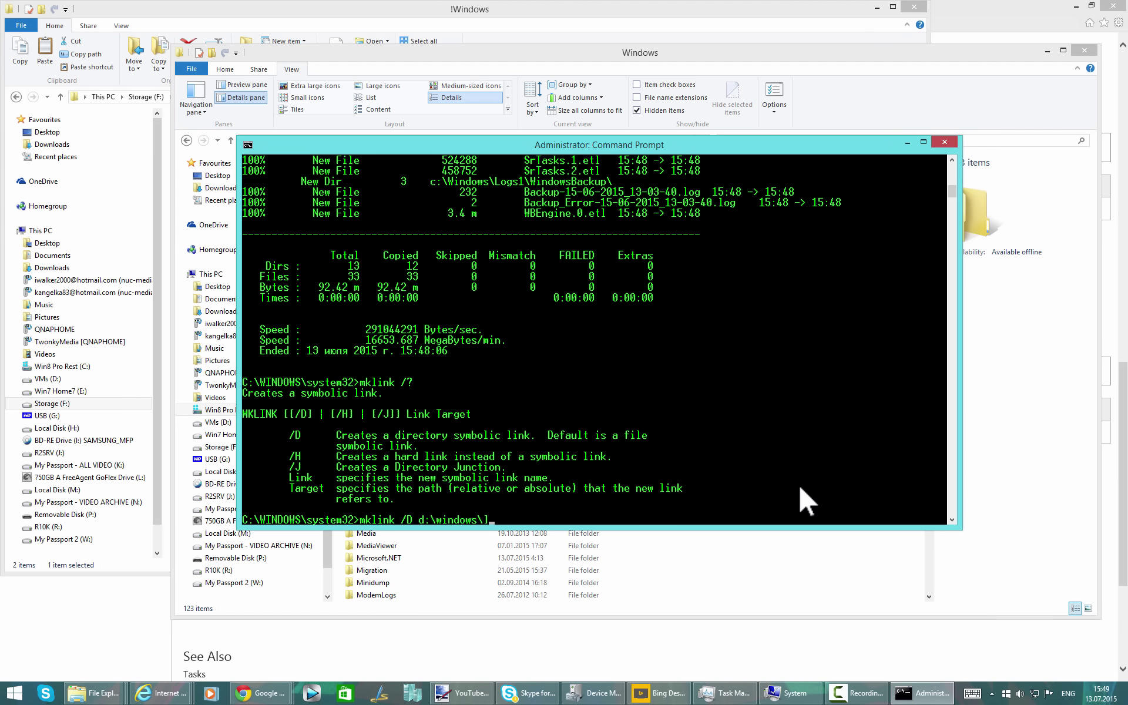
key("BackSpace")
type("Logs1 f:\\!Windows\\Logs1")
key("Return")
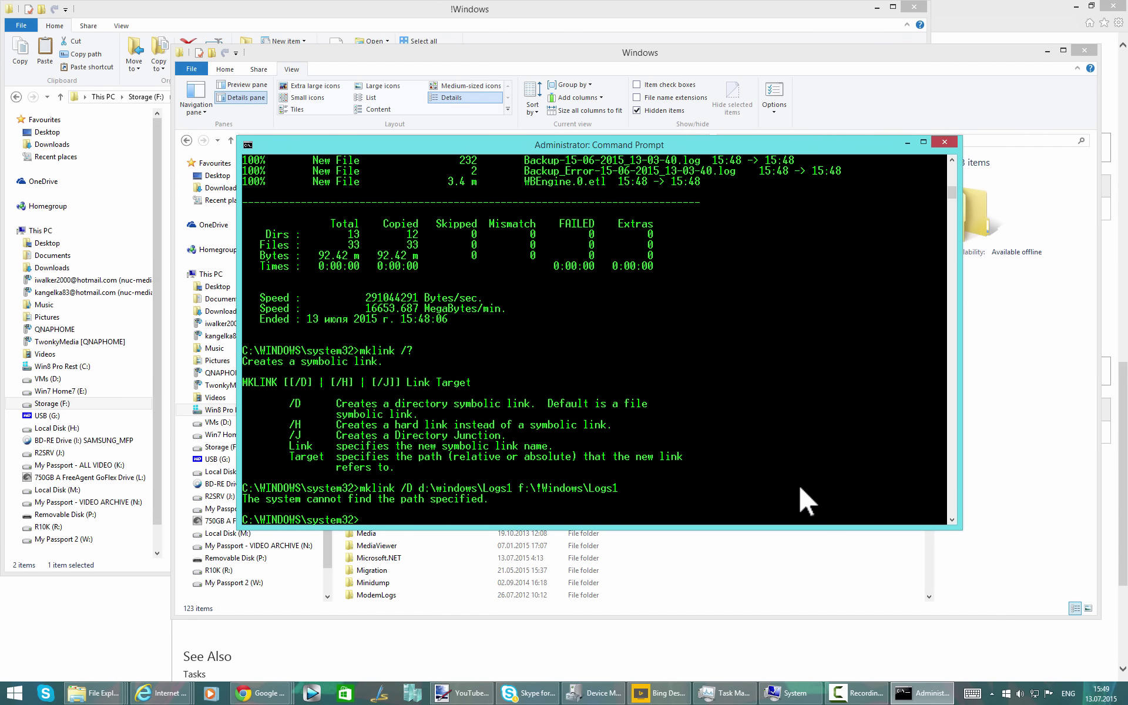
Step: Create a directory symbolic link by running mklink /D c:\windows\Logs1 f:\!Windows\Logs1
key("Up")
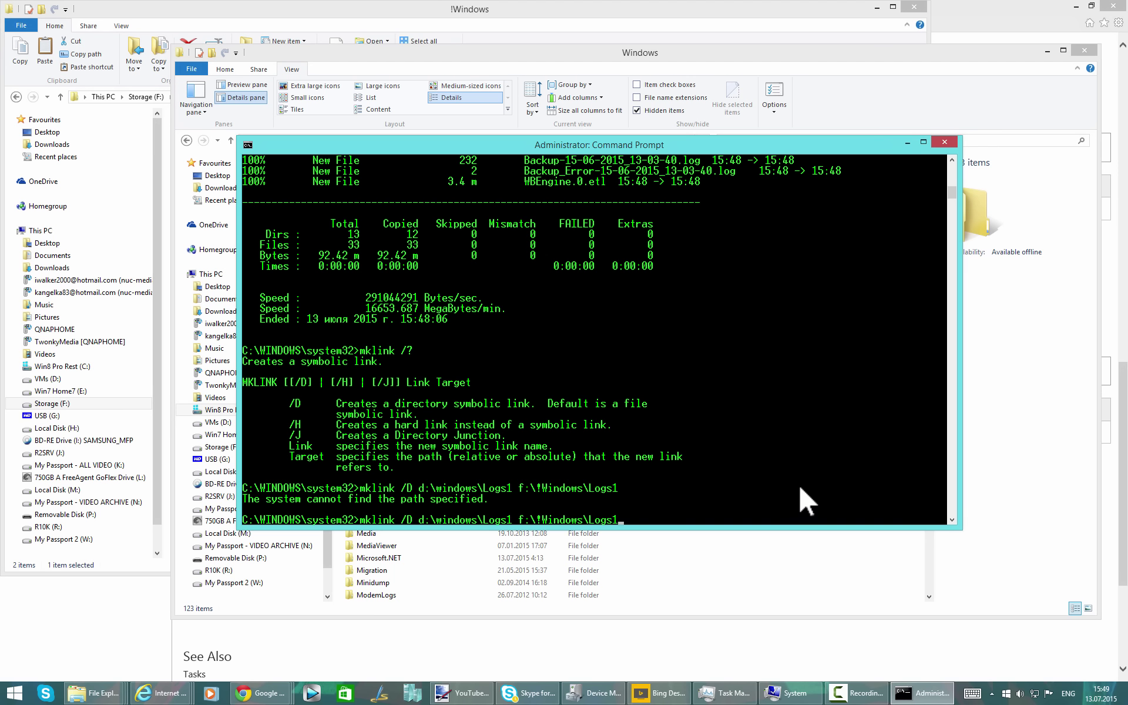
key("BackSpace")
key("BackSpace")
key("BackSpace")
key("BackSpace")
key("BackSpace")
key("BackSpace")
key("BackSpace")
key("BackSpace")
key("BackSpace")
key("BackSpace")
key("BackSpace")
key("BackSpace")
key("BackSpace")
key("BackSpace")
key("BackSpace")
key("BackSpace")
key("BackSpace")
key("BackSpace")
key("BackSpace")
key("BackSpace")
key("BackSpace")
key("BackSpace")
key("BackSpace")
key("BackSpace")
key("BackSpace")
key("BackSpace")
key("BackSpace")
key("BackSpace")
key("BackSpace")
key("BackSpace")
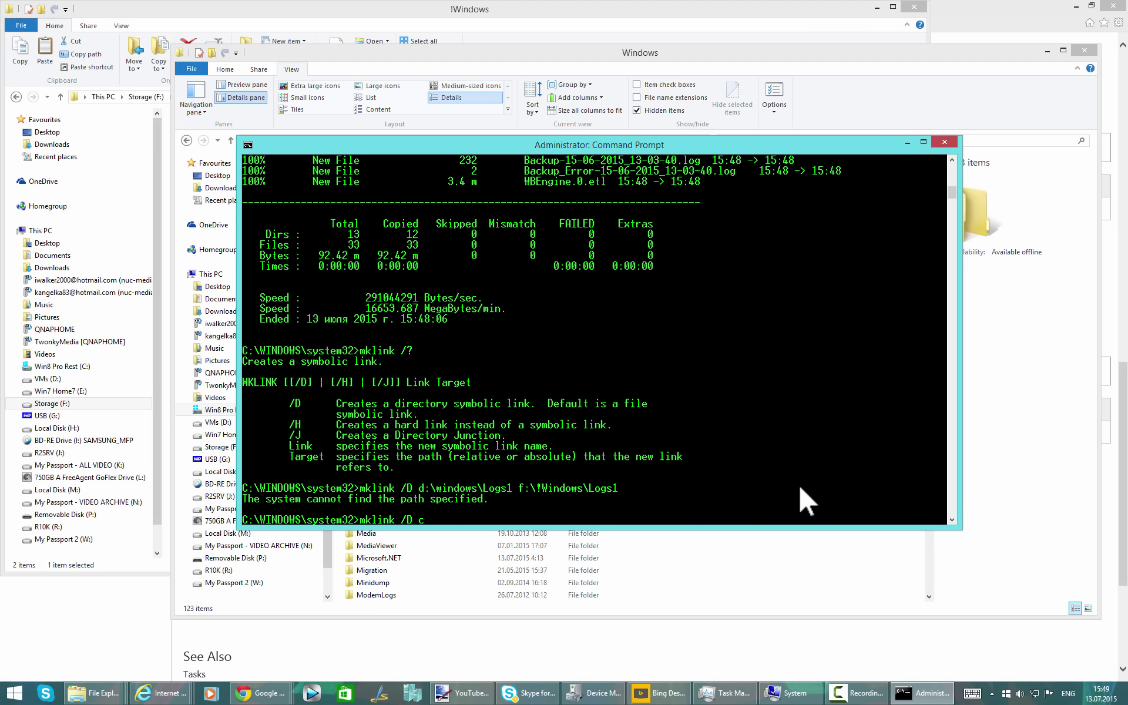
type("c:\\windows\\Logs1 f:\\!Windows\\Lo")
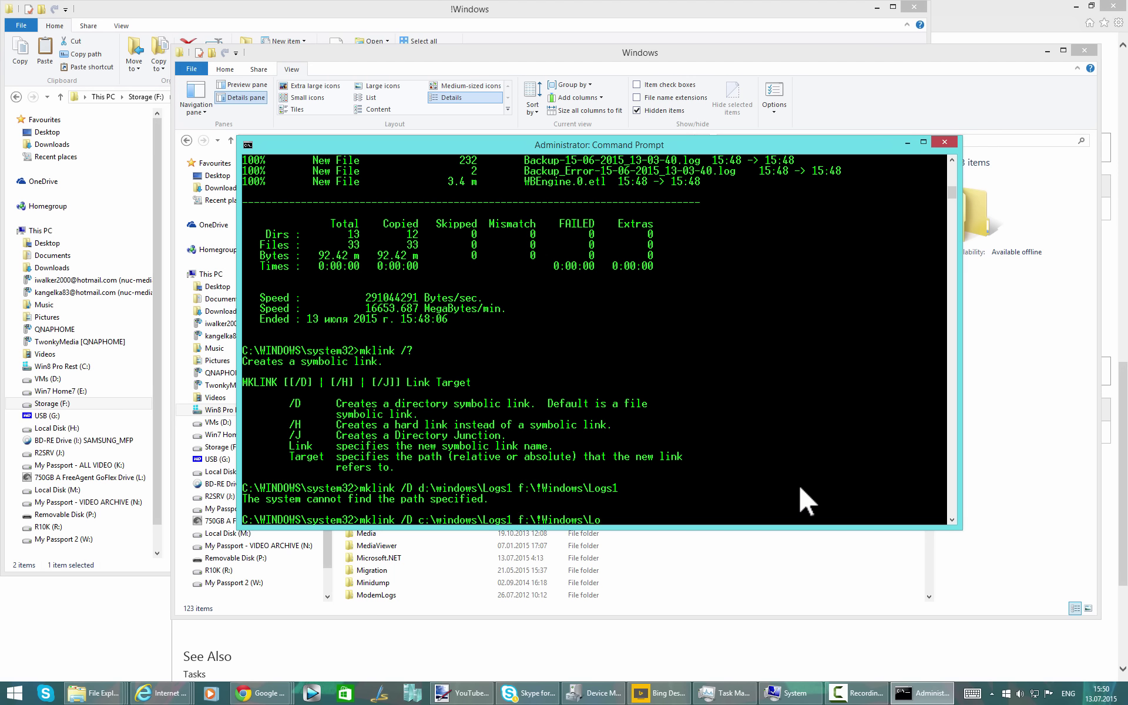
type("gs1")
key("Return")
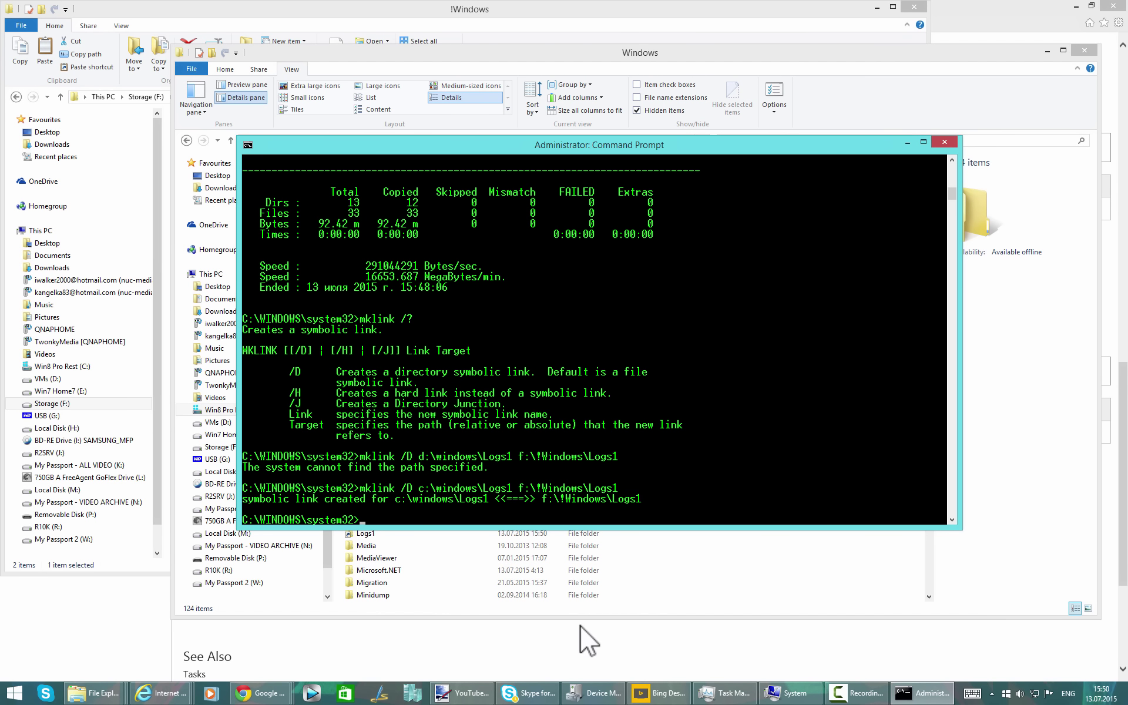
Step: Look inside the Logs1 link in the C:\Windows window and return to the Windows folder
left_click(750, 555)
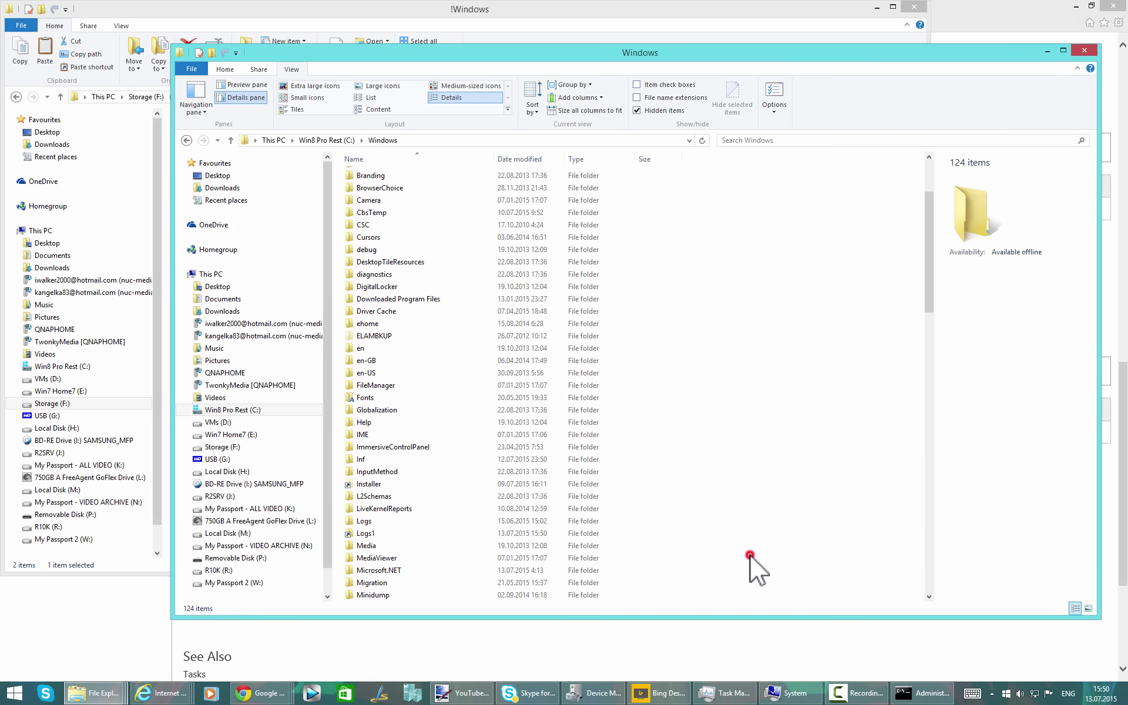
double_click(362, 532)
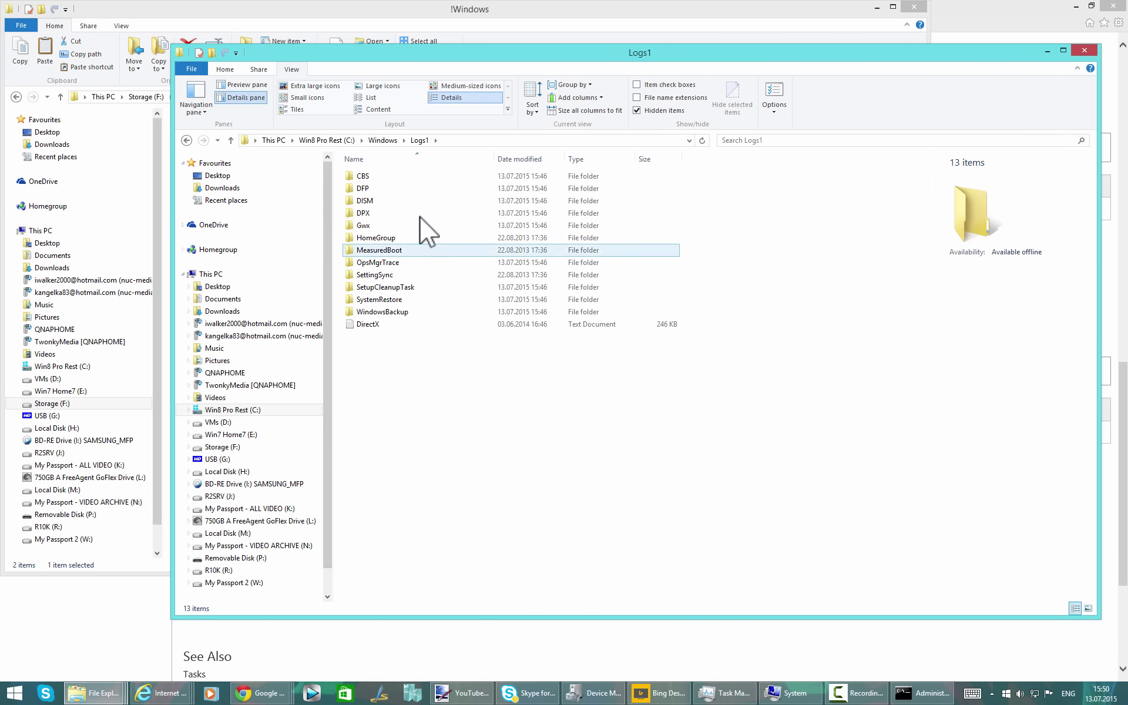
left_click(374, 139)
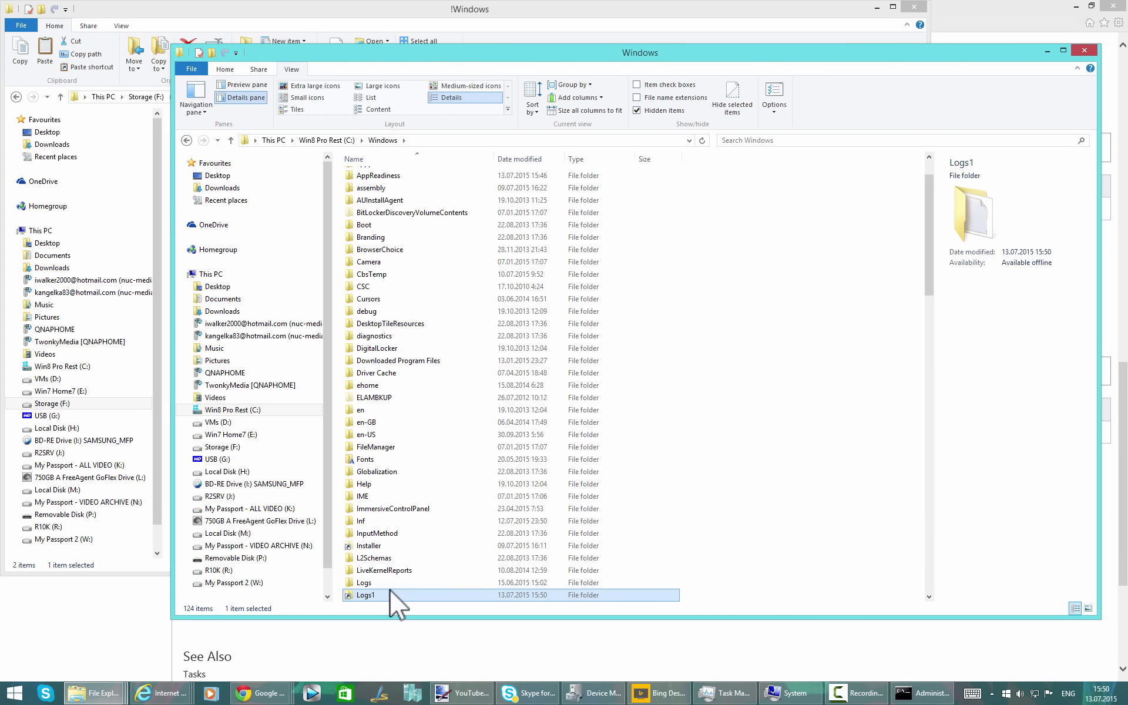
Step: Inspect the Logs1 link's shortcut properties, open its target location, and close both windows without changes
right_click(379, 595)
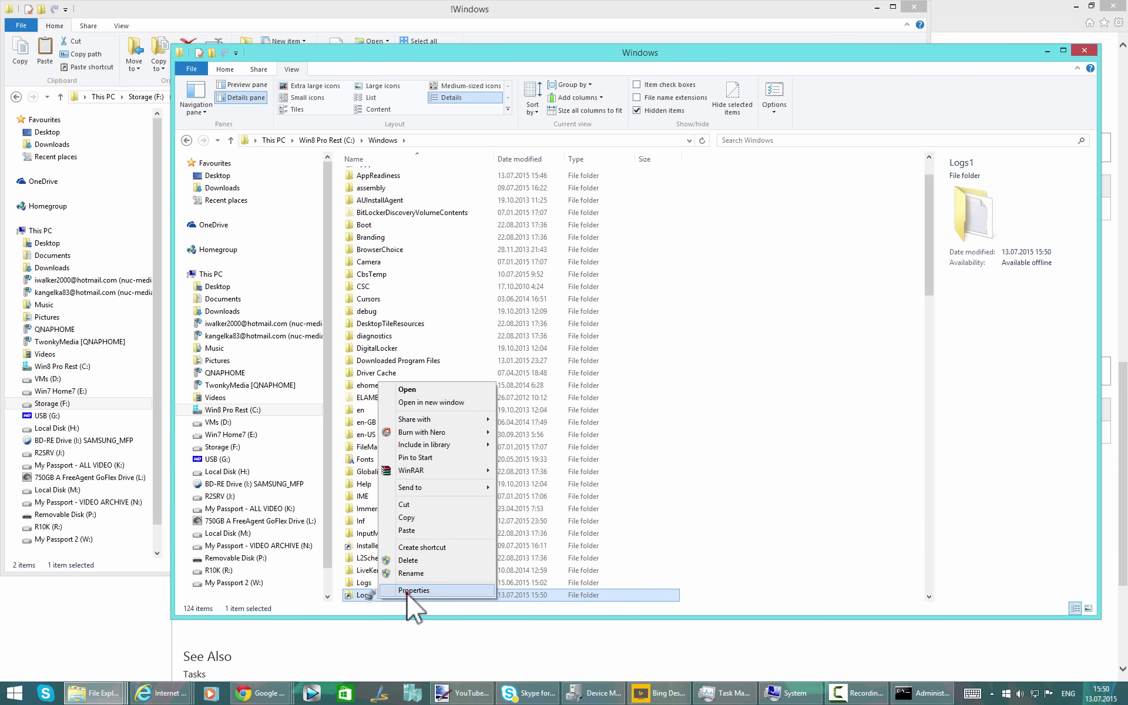
left_click(406, 591)
left_click(435, 595)
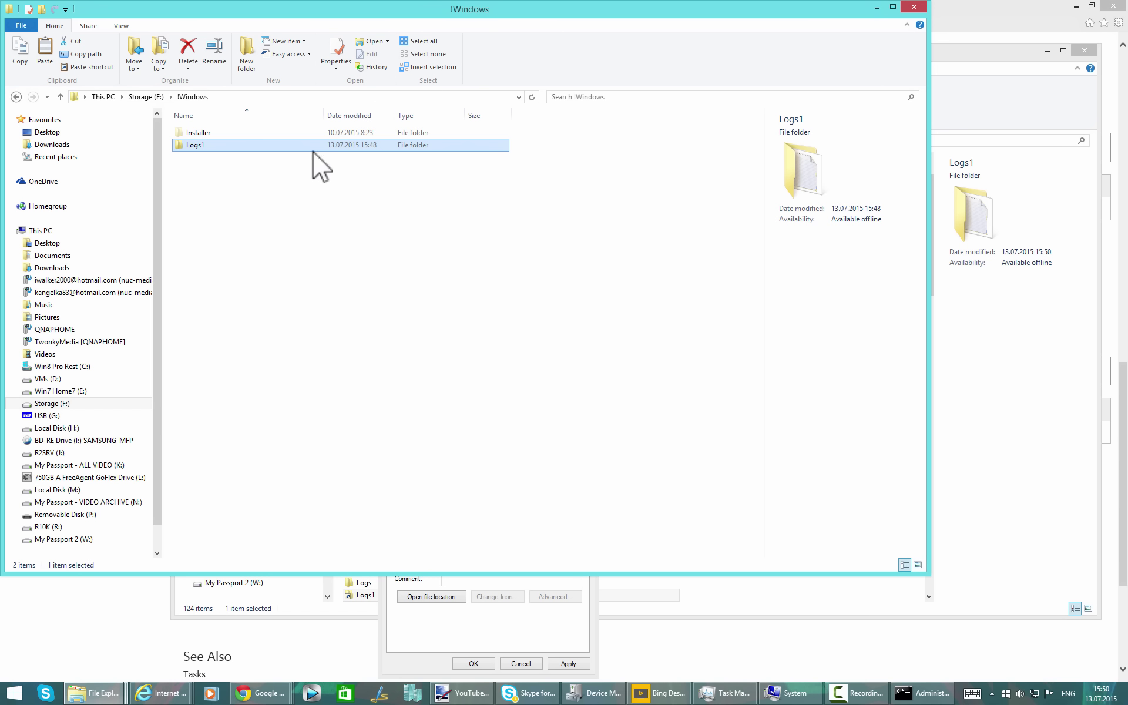
left_click(914, 7)
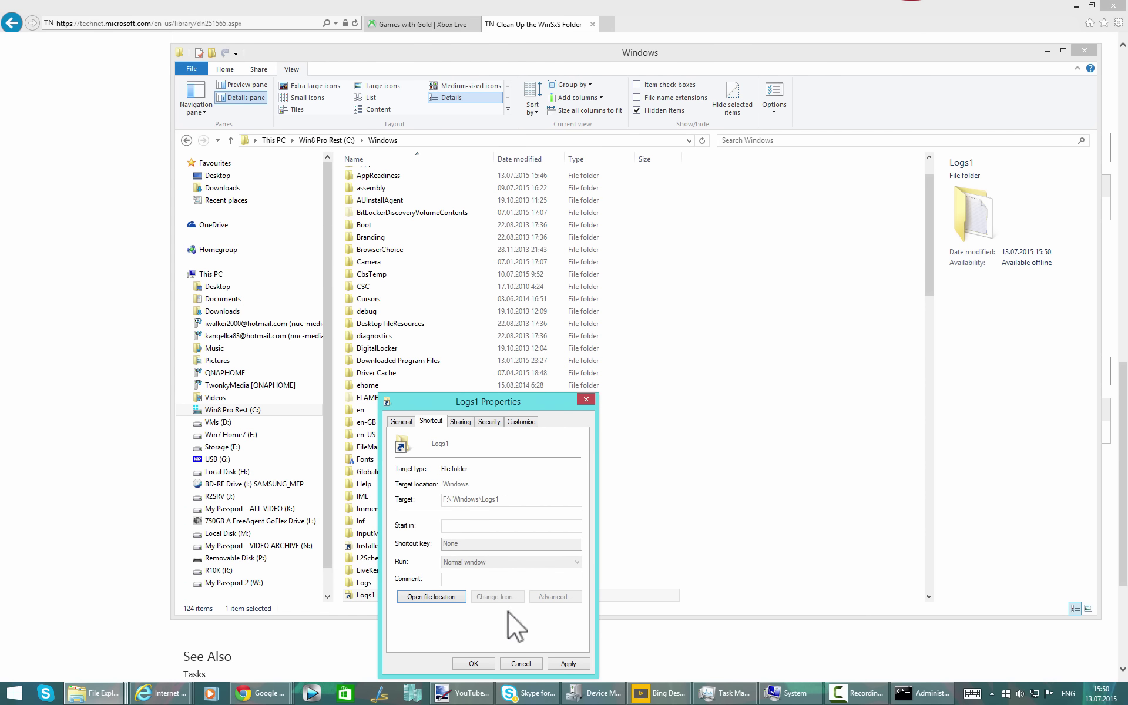
left_click(521, 664)
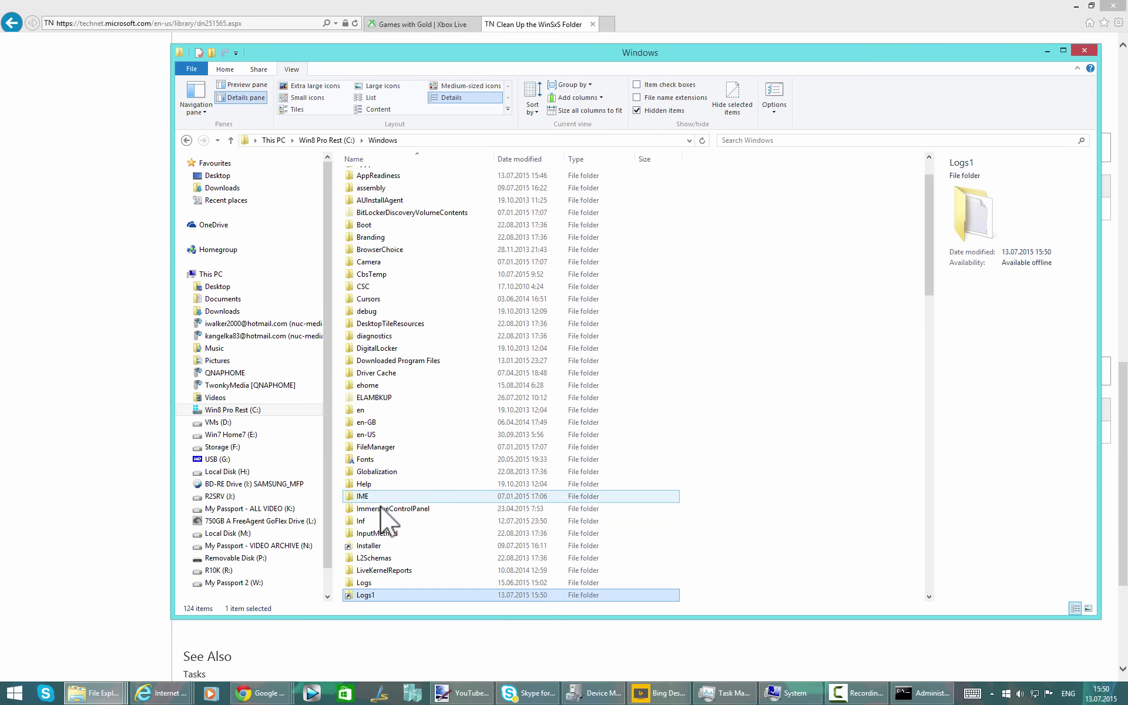
left_click(385, 547)
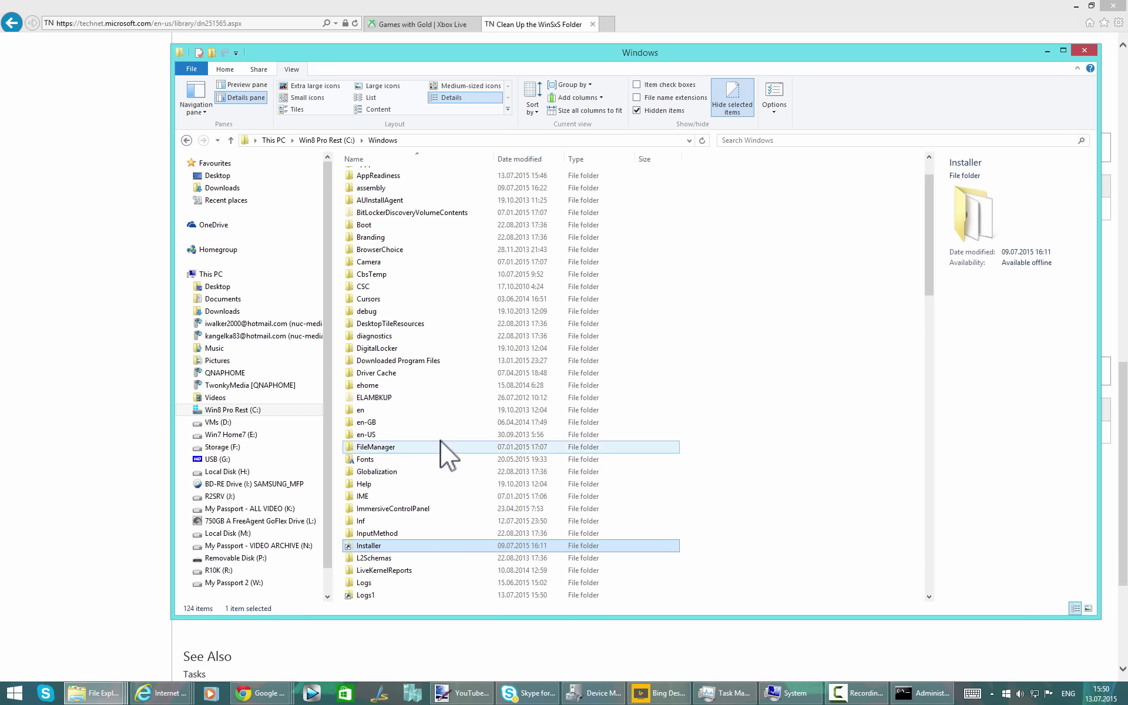
Step: Examine the Documents folder's location settings in its properties and close them without changes
left_click(238, 298)
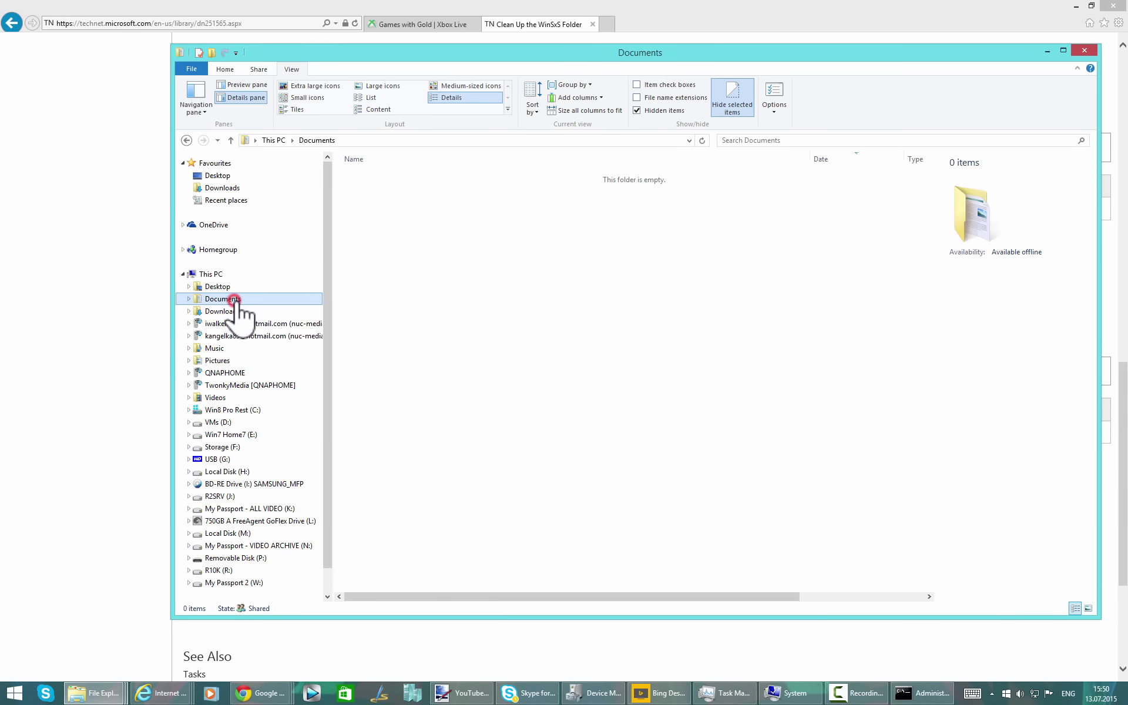
right_click(235, 301)
left_click(298, 490)
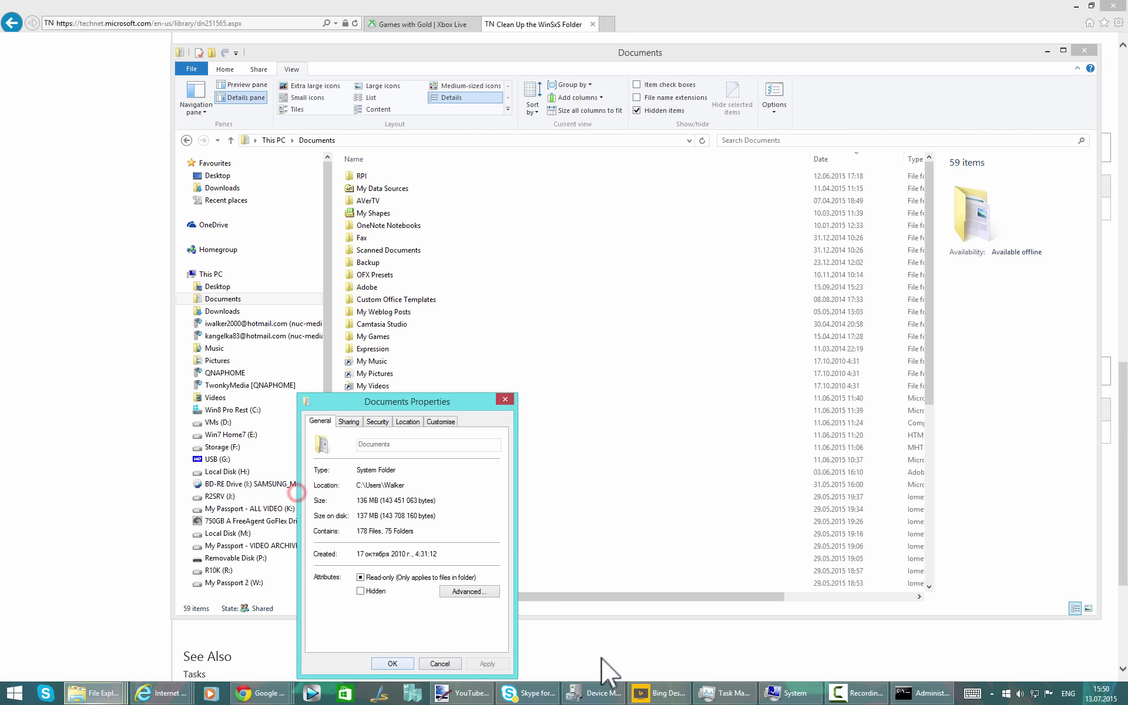
left_click_drag(379, 404, 533, 290)
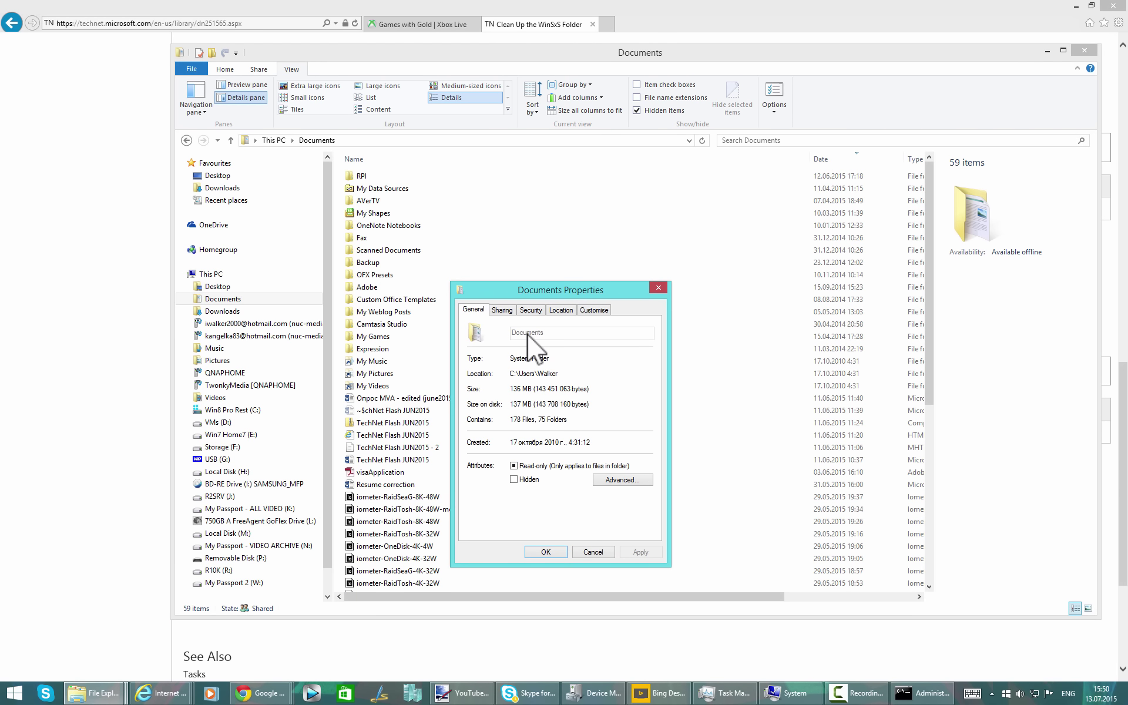
left_click(558, 310)
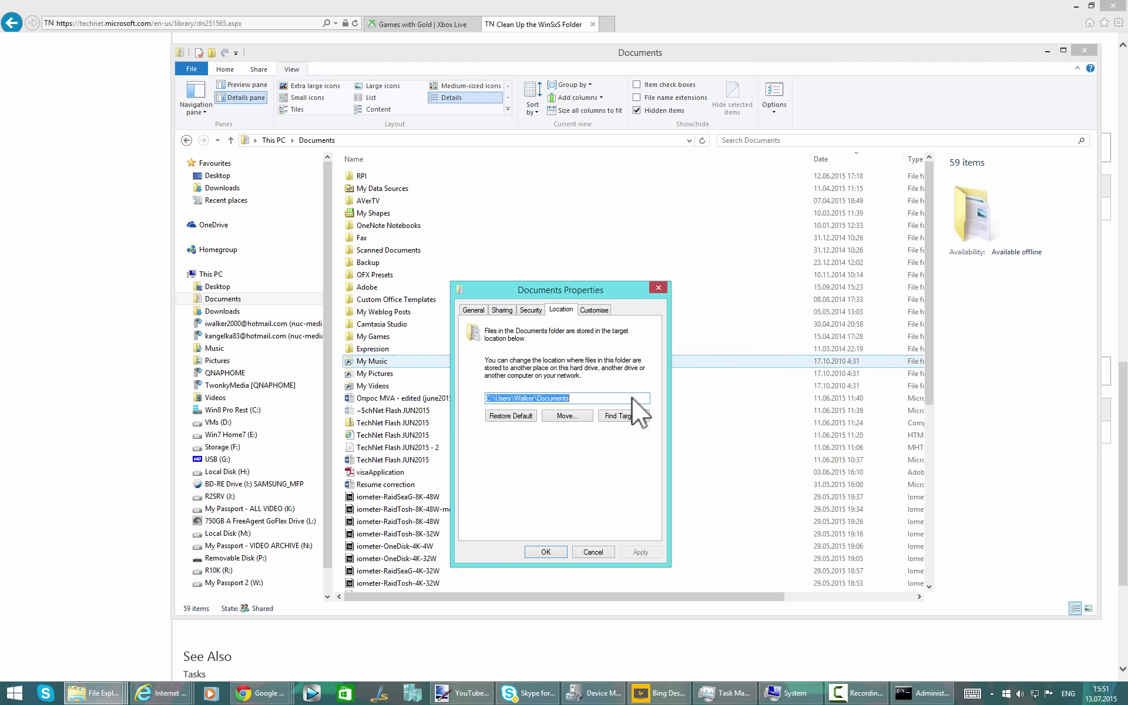
left_click(598, 556)
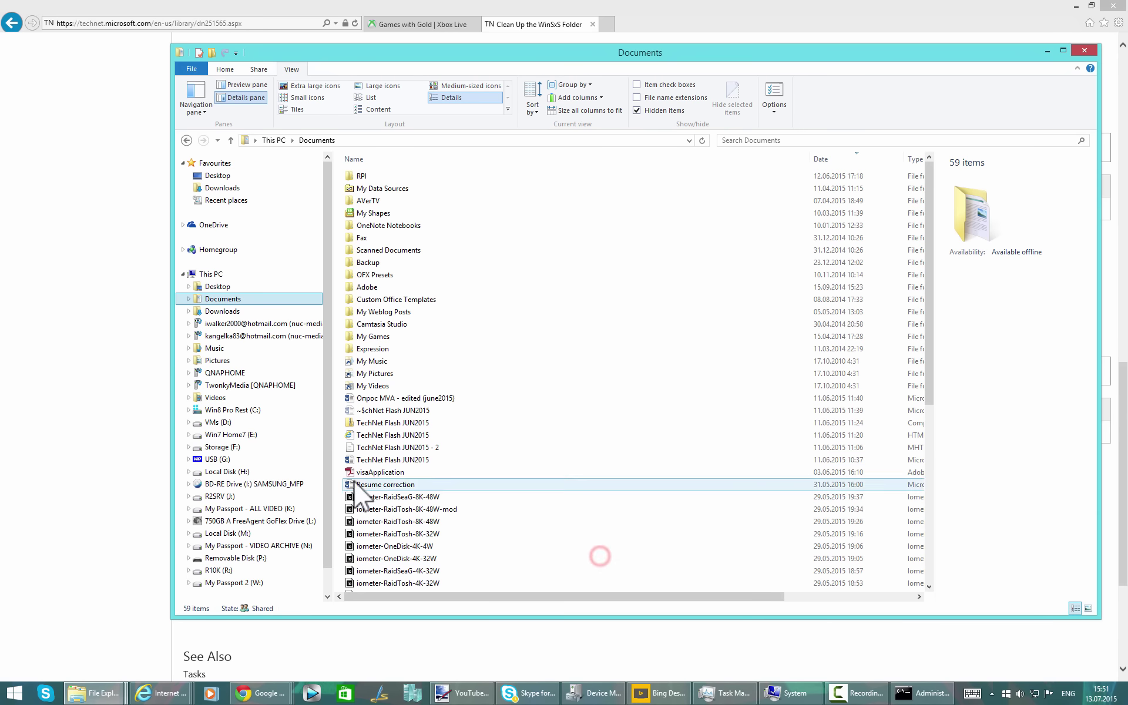
Step: Examine the Downloads folder's location settings in its properties and close them without changes
left_click(222, 312)
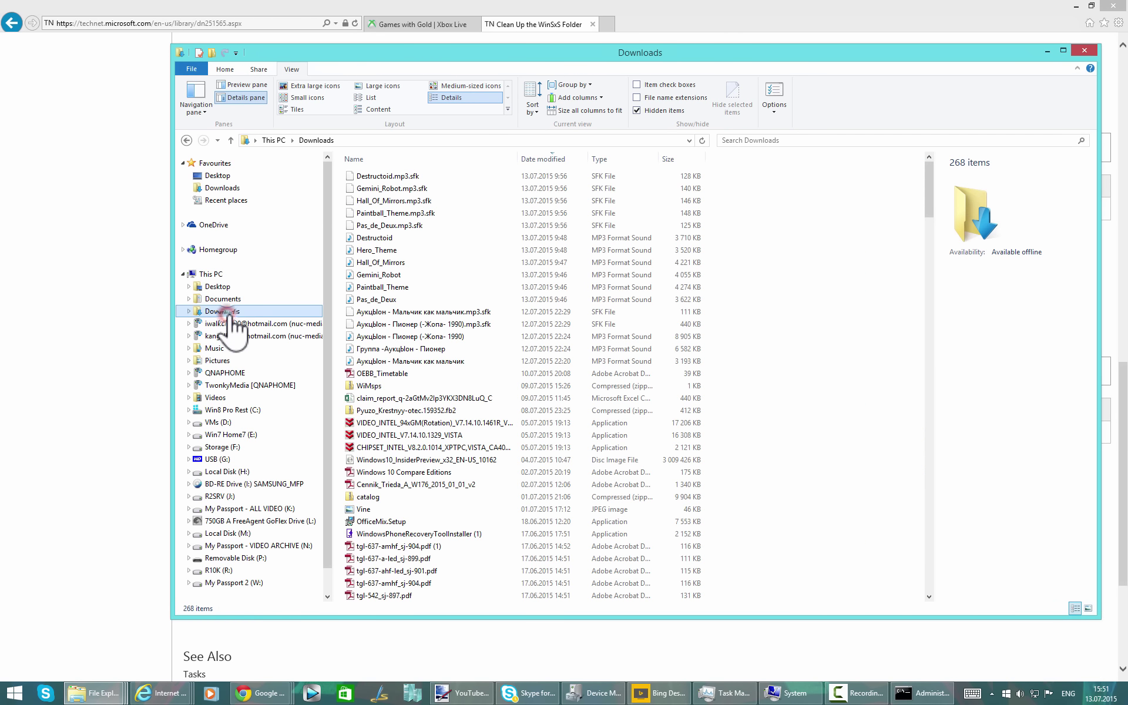
right_click(227, 316)
left_click(298, 505)
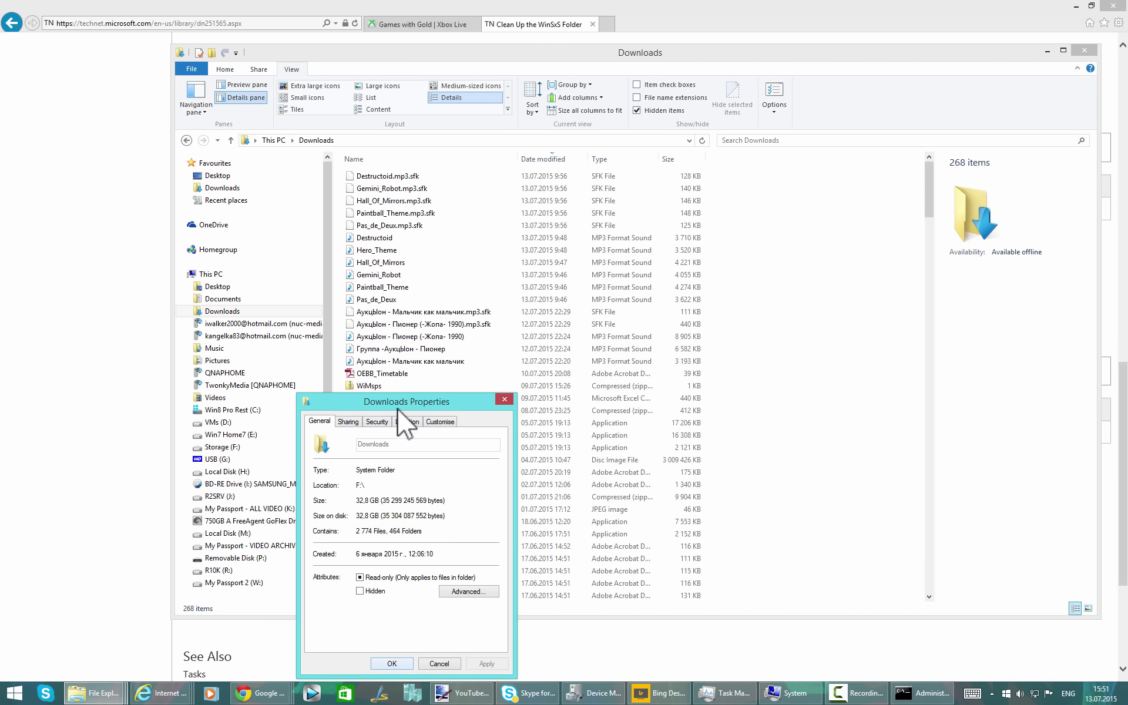
left_click_drag(396, 400, 442, 303)
left_click(453, 322)
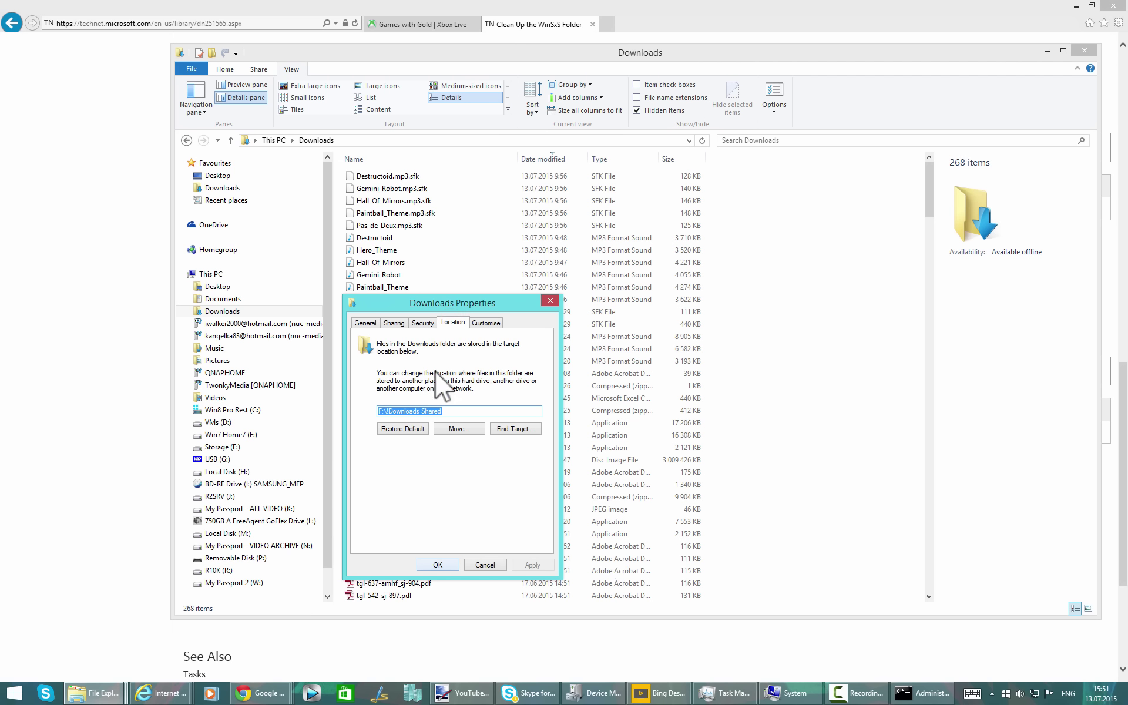
left_click(381, 411)
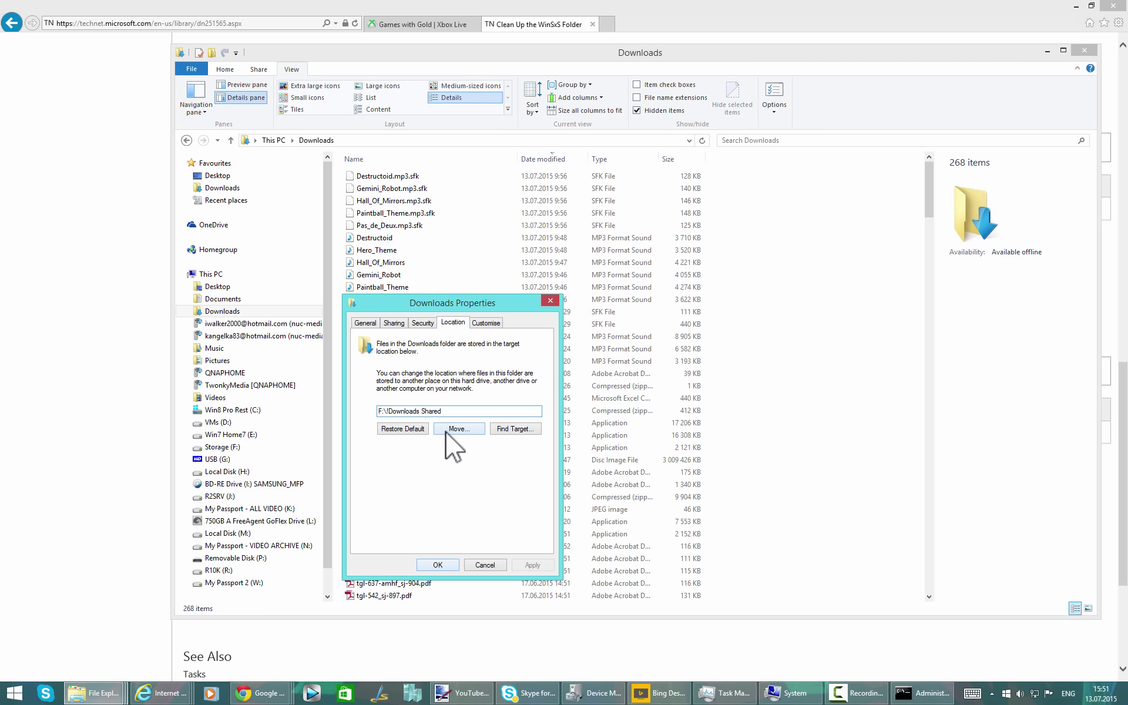
left_click(485, 565)
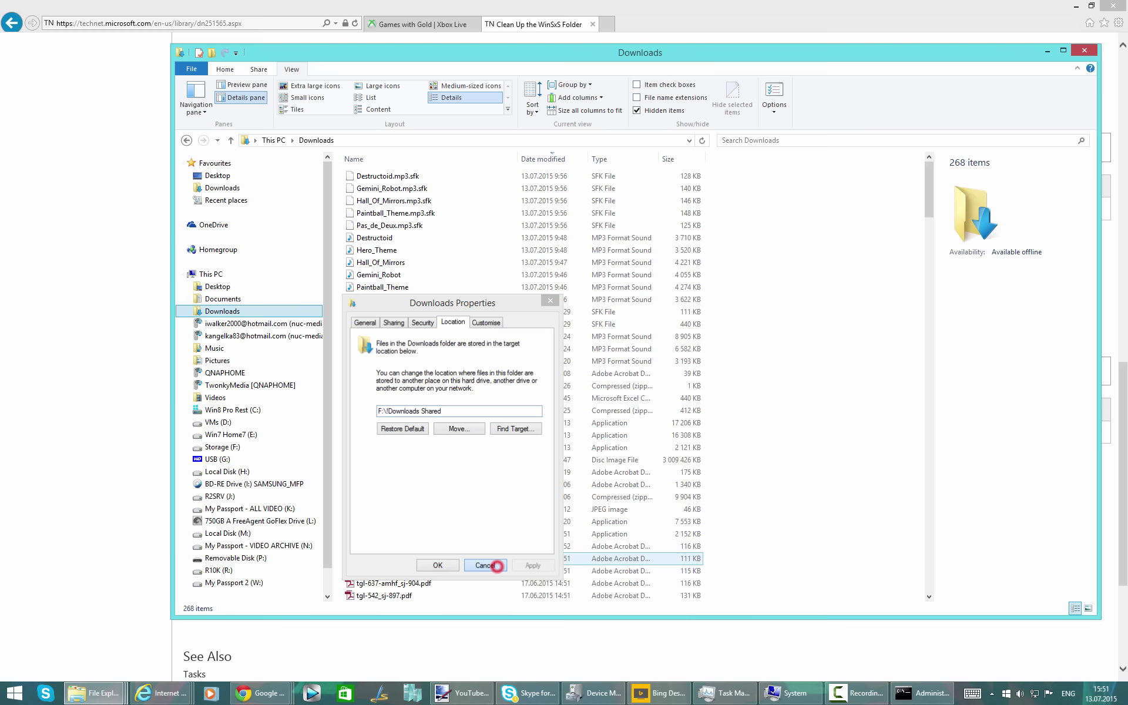
Step: Inspect the Disk Clean-up options for the Win8 Pro Rest (C:) drive through its properties and cancel both dialogs
left_click(210, 275)
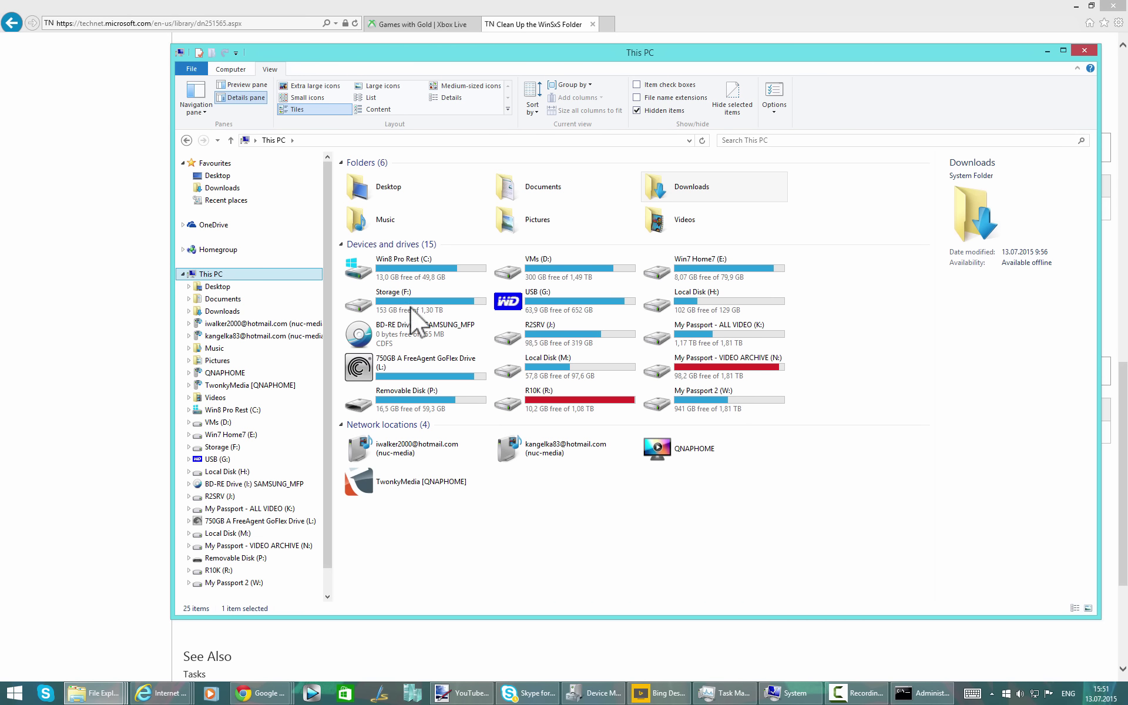
right_click(413, 263)
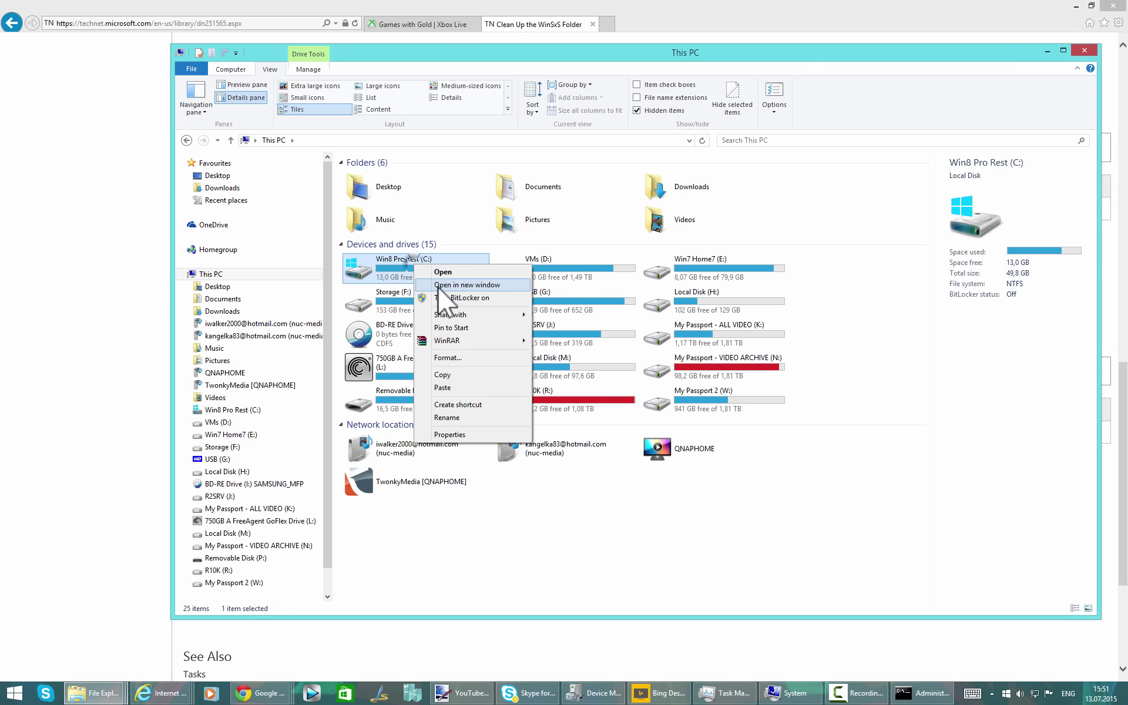
left_click(468, 435)
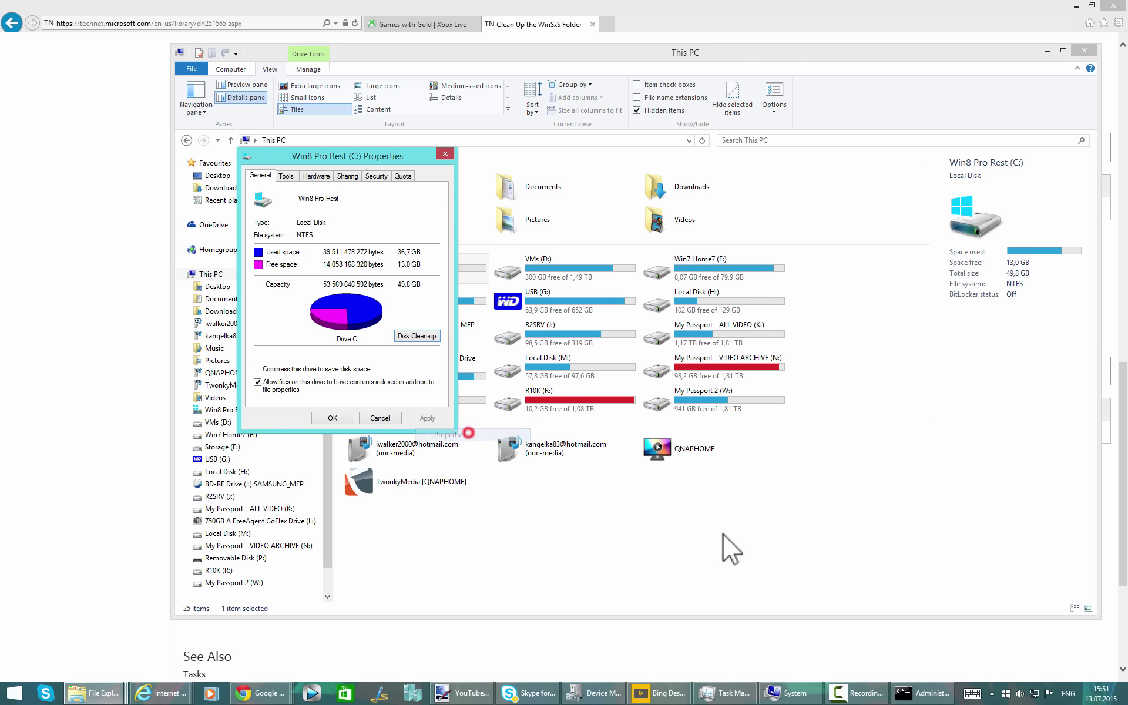
left_click(422, 332)
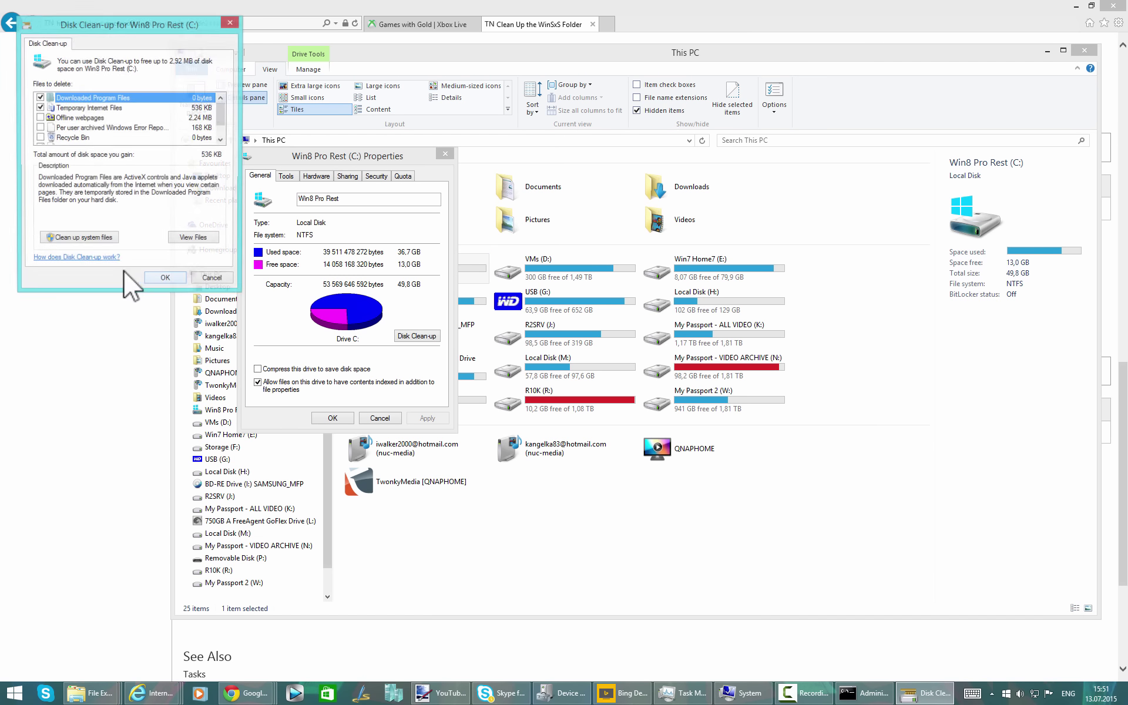
left_click_drag(121, 20, 512, 143)
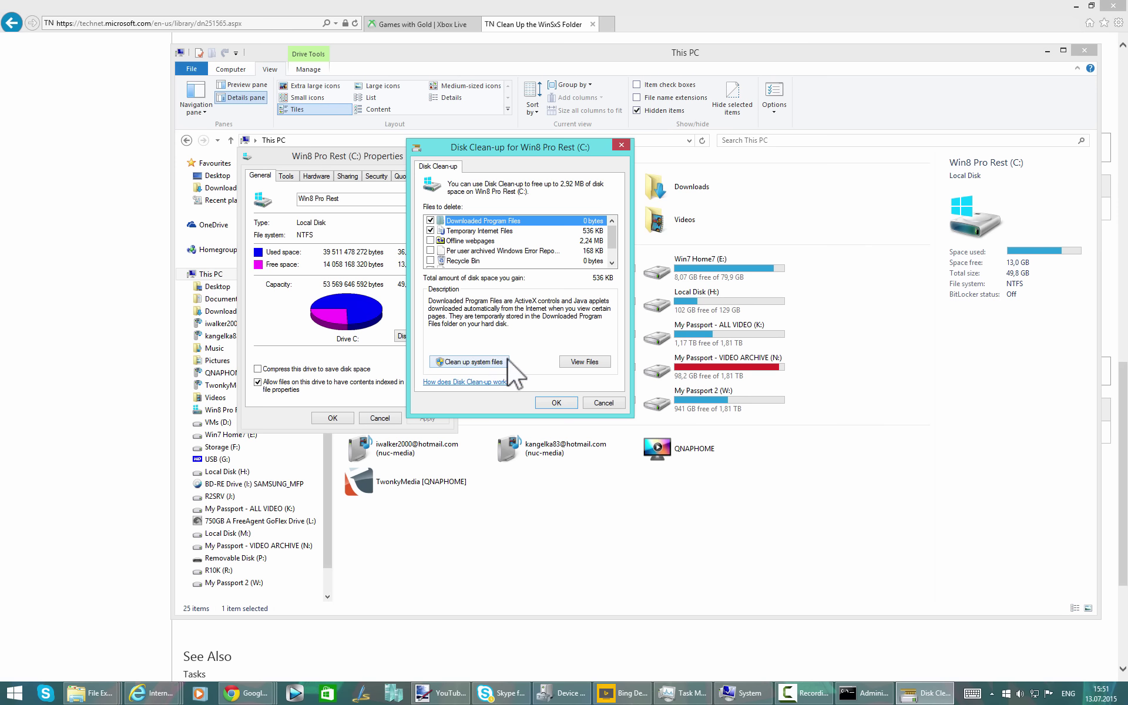
left_click_drag(615, 229, 618, 252)
left_click(604, 402)
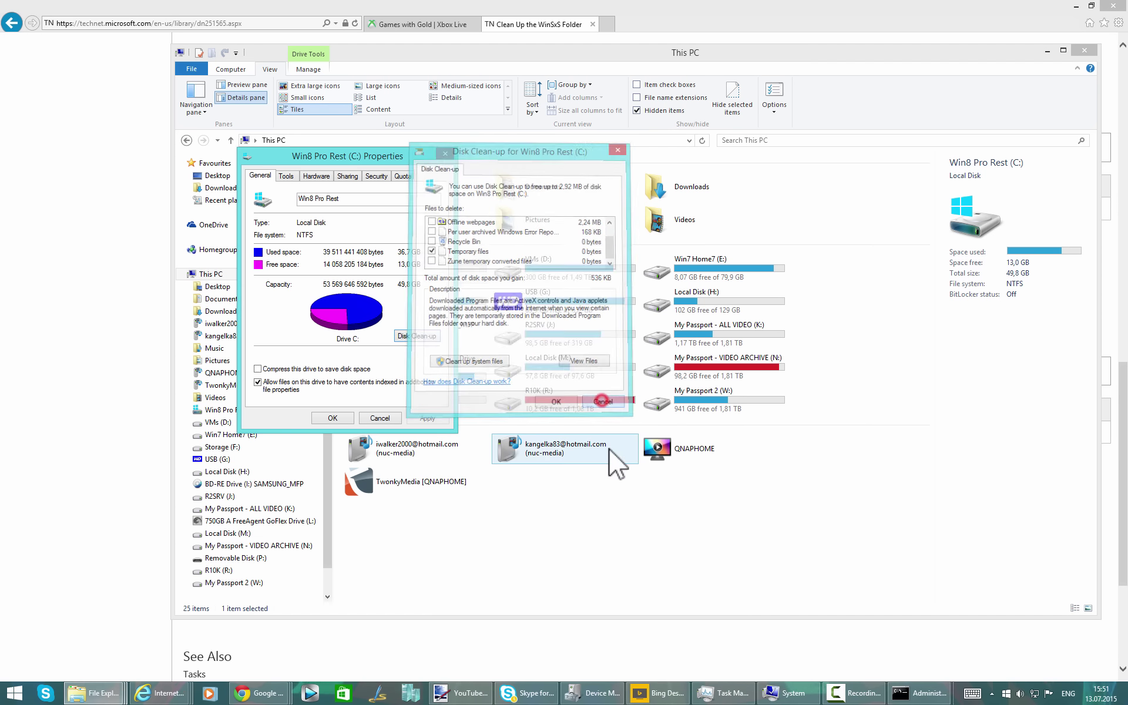
left_click(388, 418)
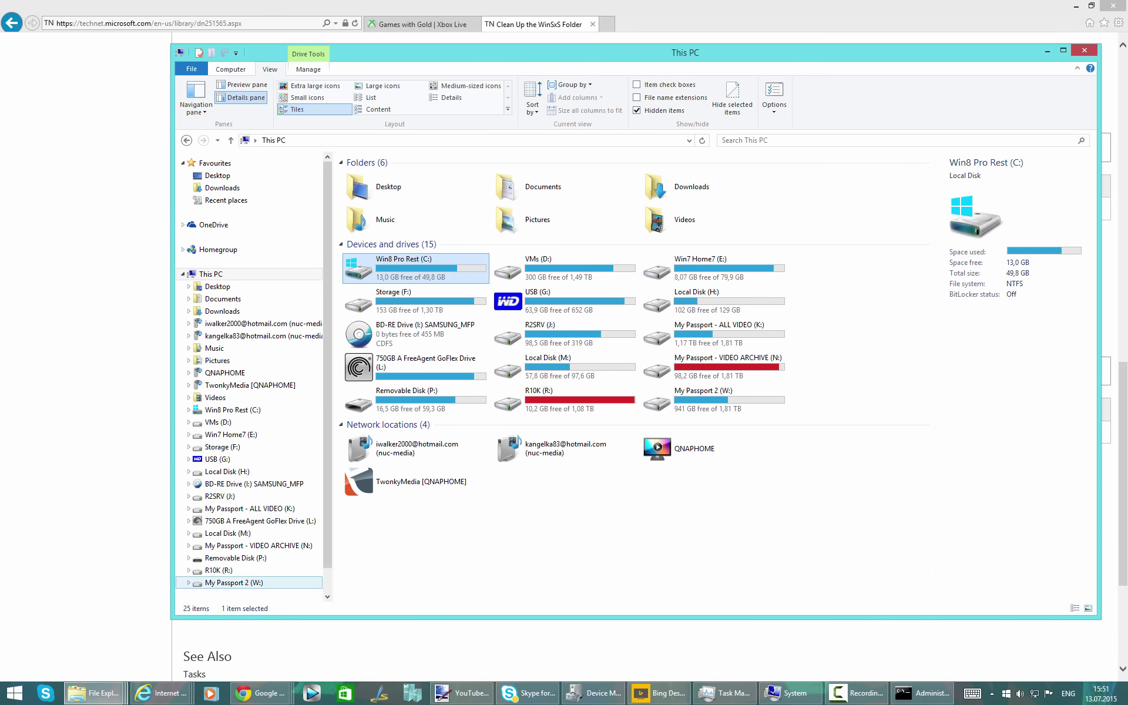
Step: Switch to Internet Explorer's Clean Up the WinSxS Folder article, highlight its web address, and return to its beginning
left_click(160, 695)
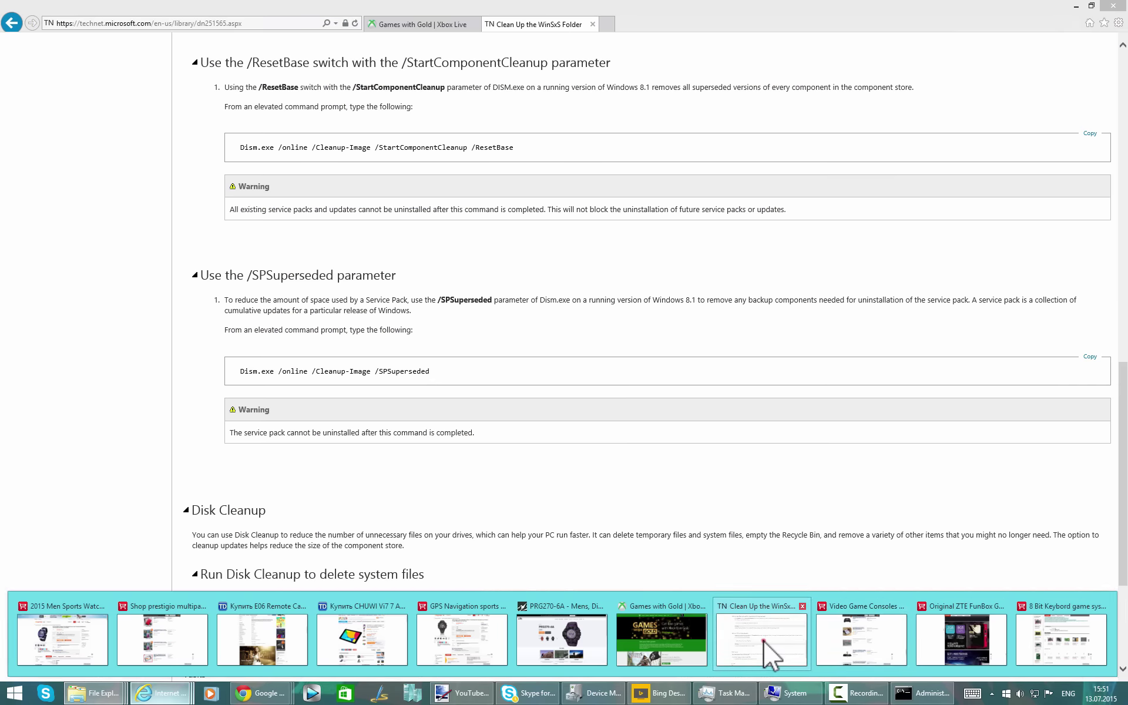
left_click(764, 640)
scroll(716, 328, "up", 8)
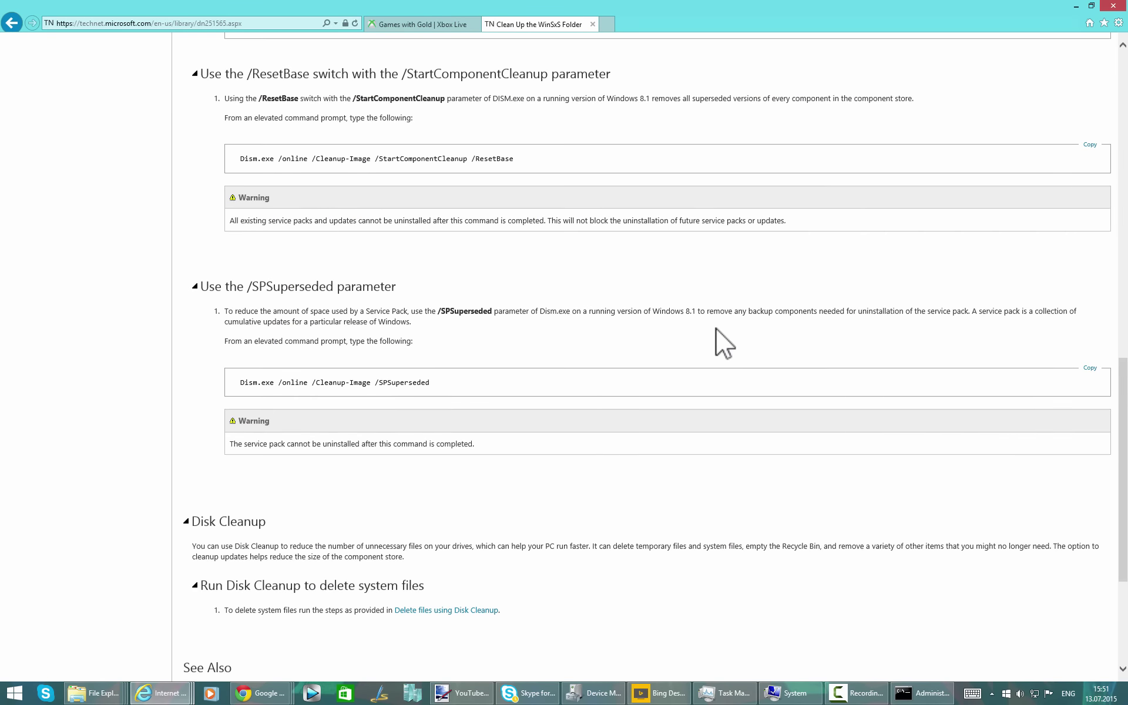
left_click(267, 22)
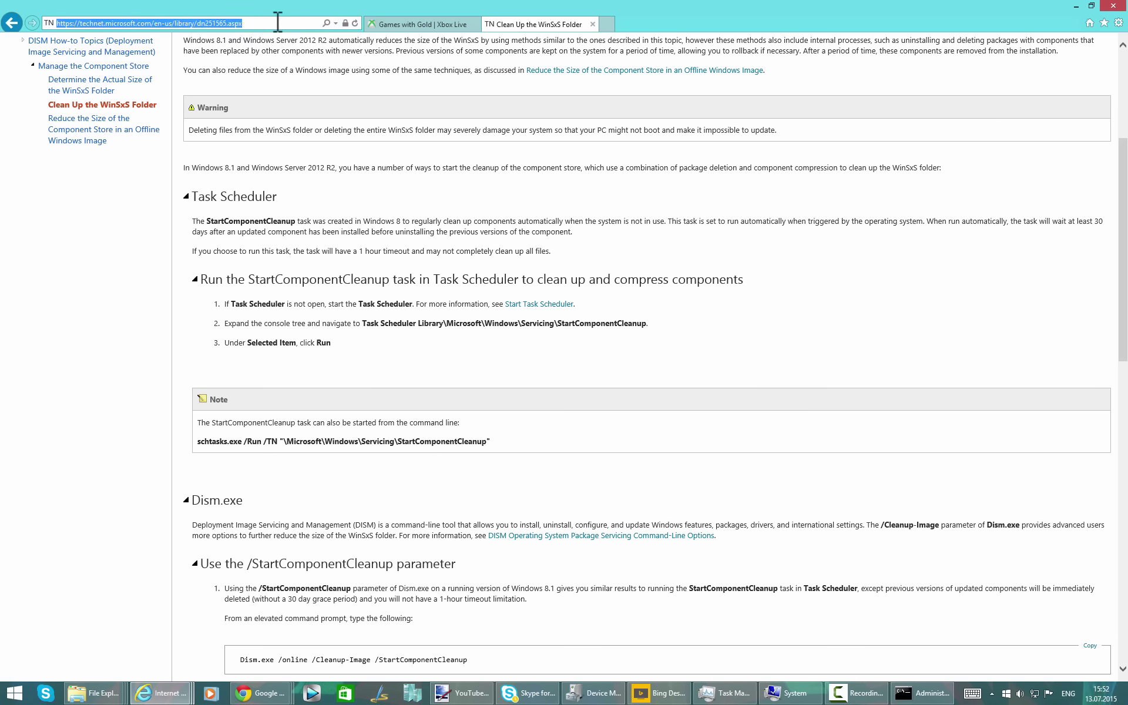
left_click(971, 290)
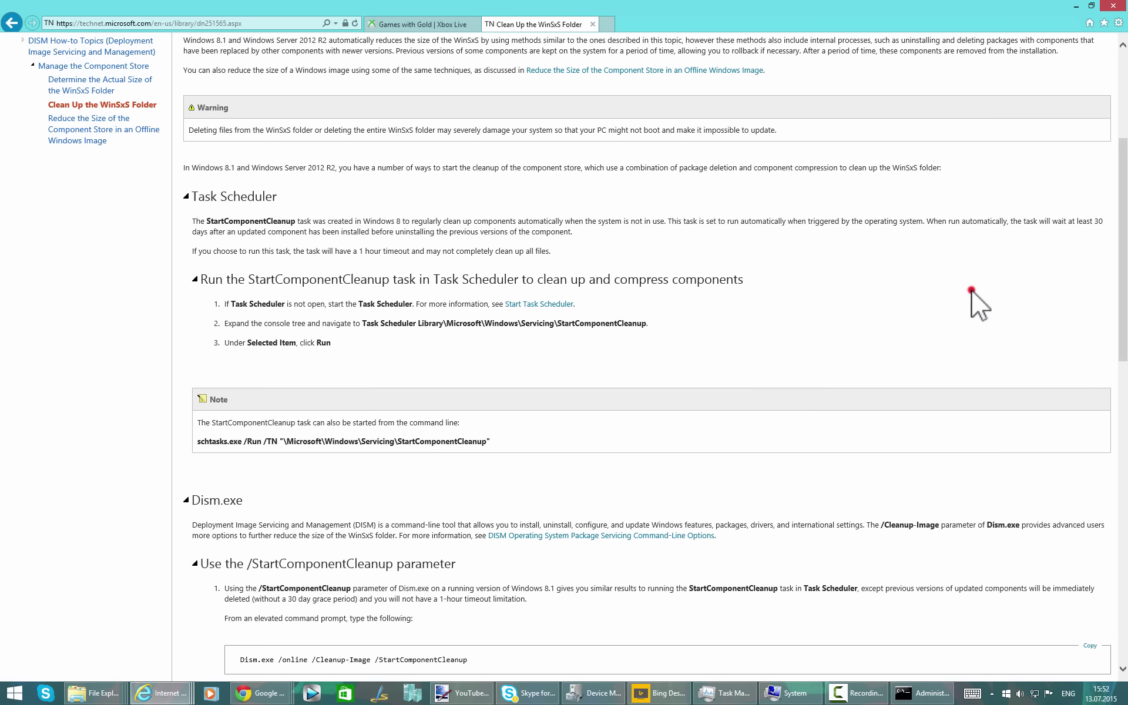
scroll(975, 300, "up", 5)
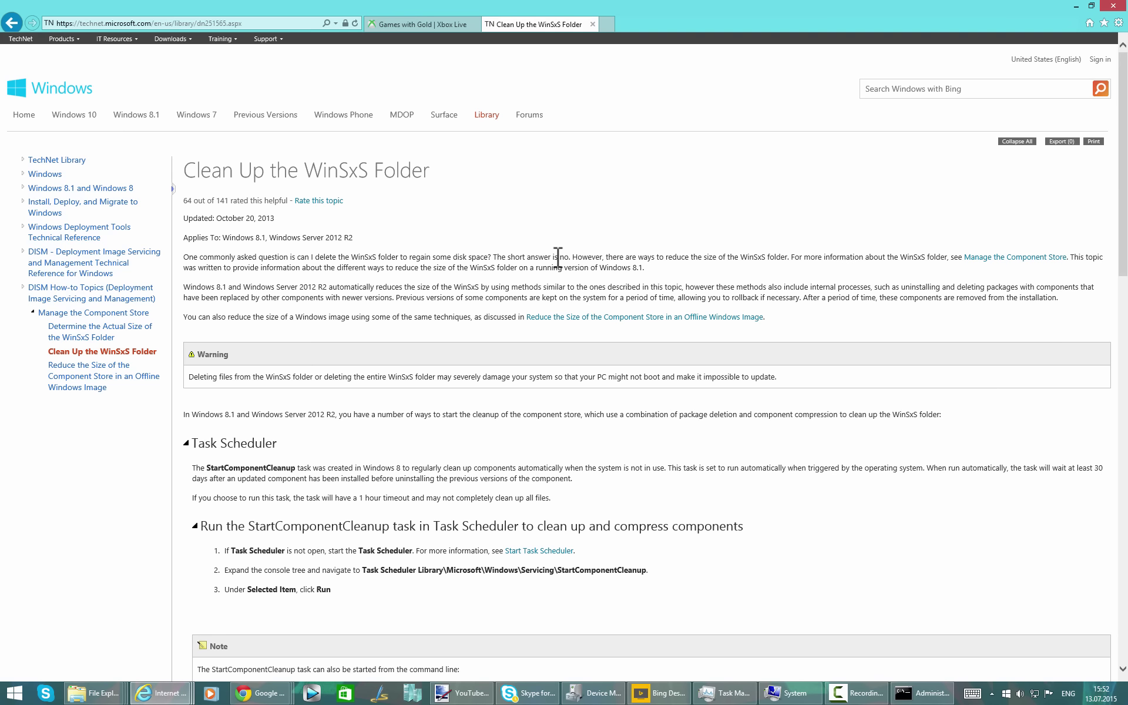
Step: Highlight the schtasks.exe command that runs StartComponentCleanup in the article's Task Scheduler note
scroll(524, 398, "down", 3)
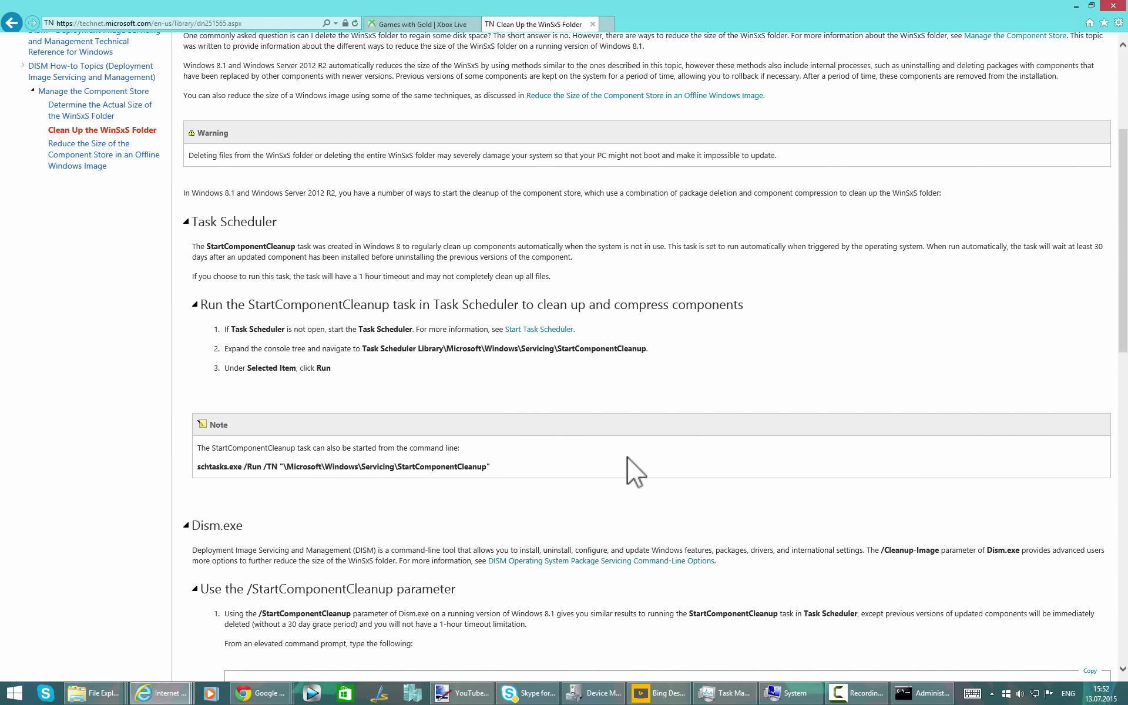
scroll(609, 446, "down", 2)
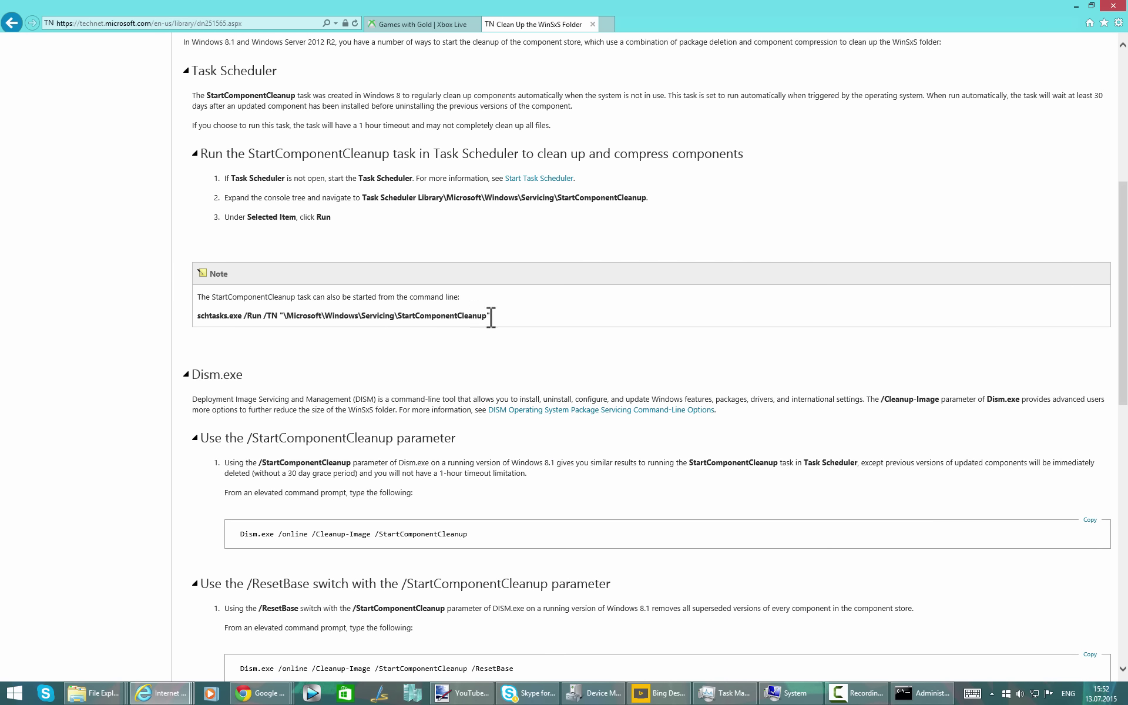
left_click_drag(480, 315, 266, 302)
left_click(580, 410)
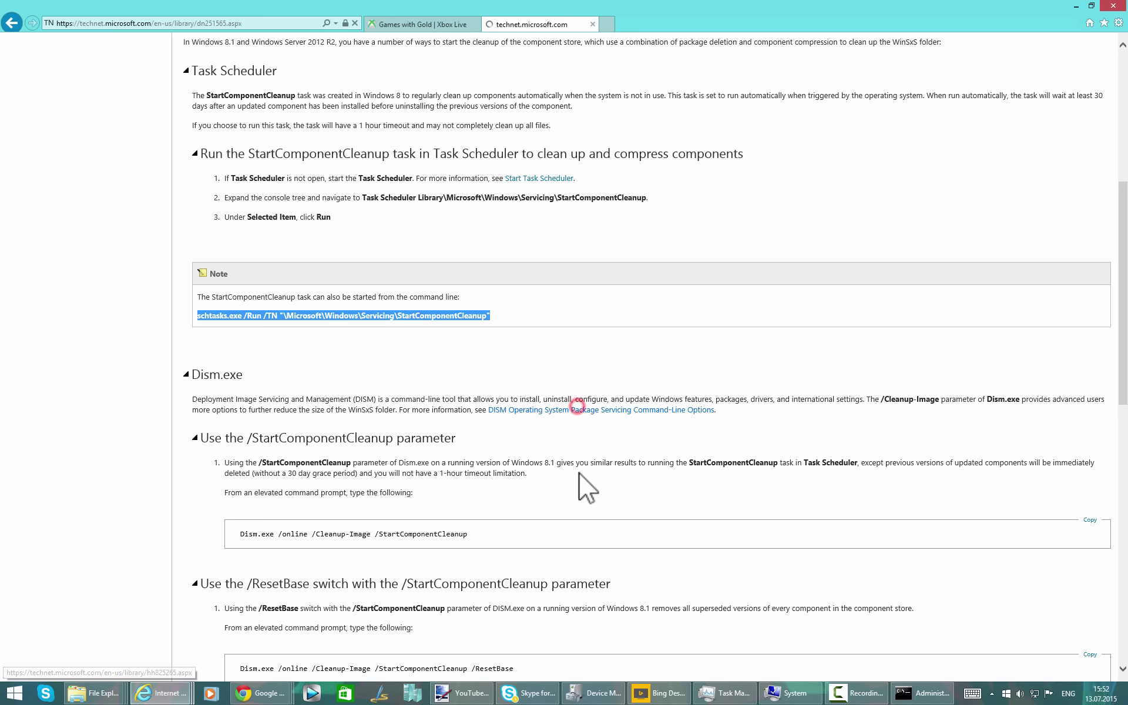
left_click(9, 21)
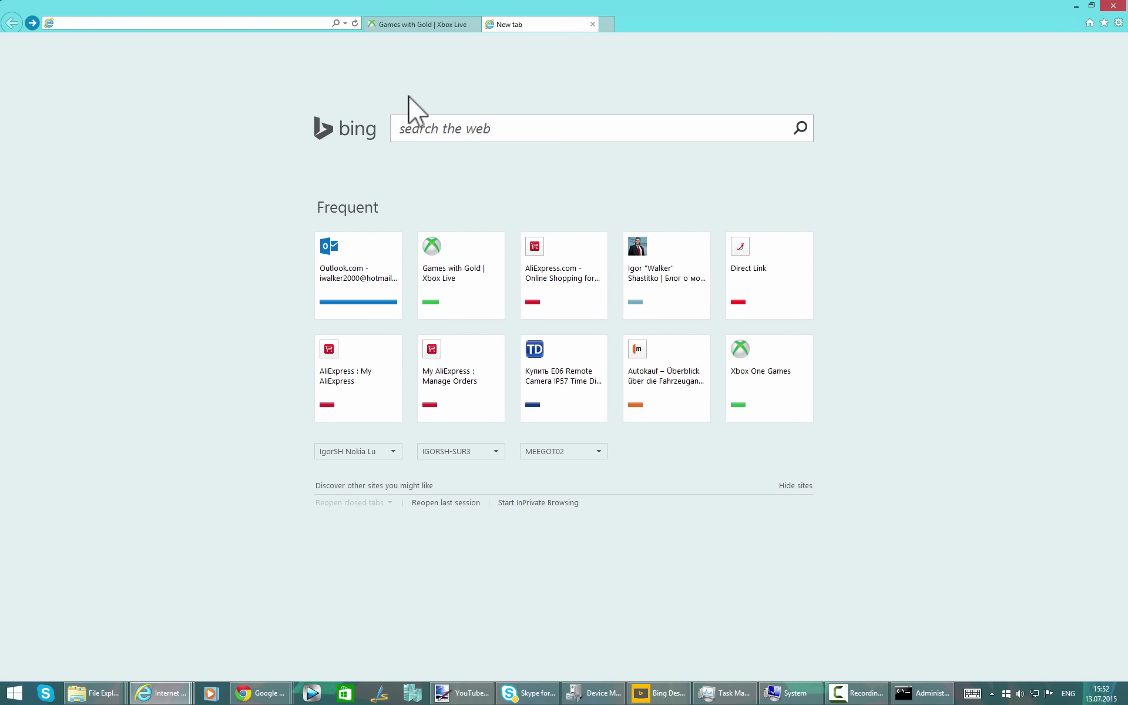
left_click(33, 23)
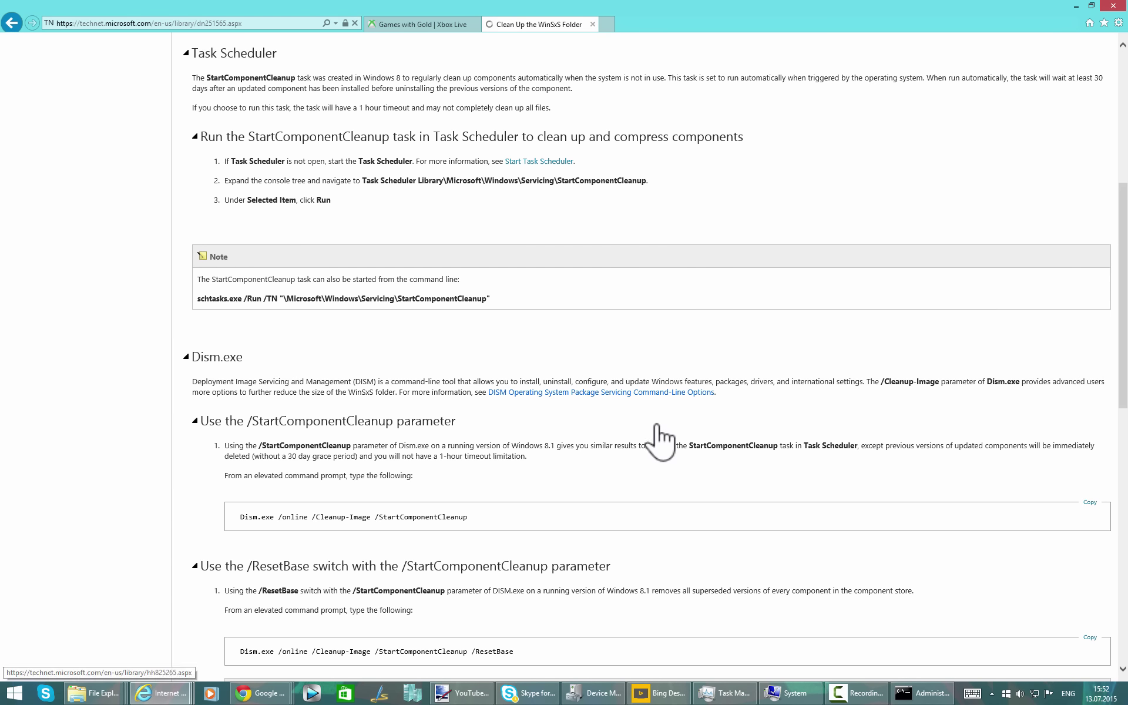
Step: Review the article's Dism.exe section, highlighting the /SPSuperseded, /StartComponentCleanup /ResetBase, and plain /StartComponentCleanup commands one after another
scroll(659, 428, "down", 2)
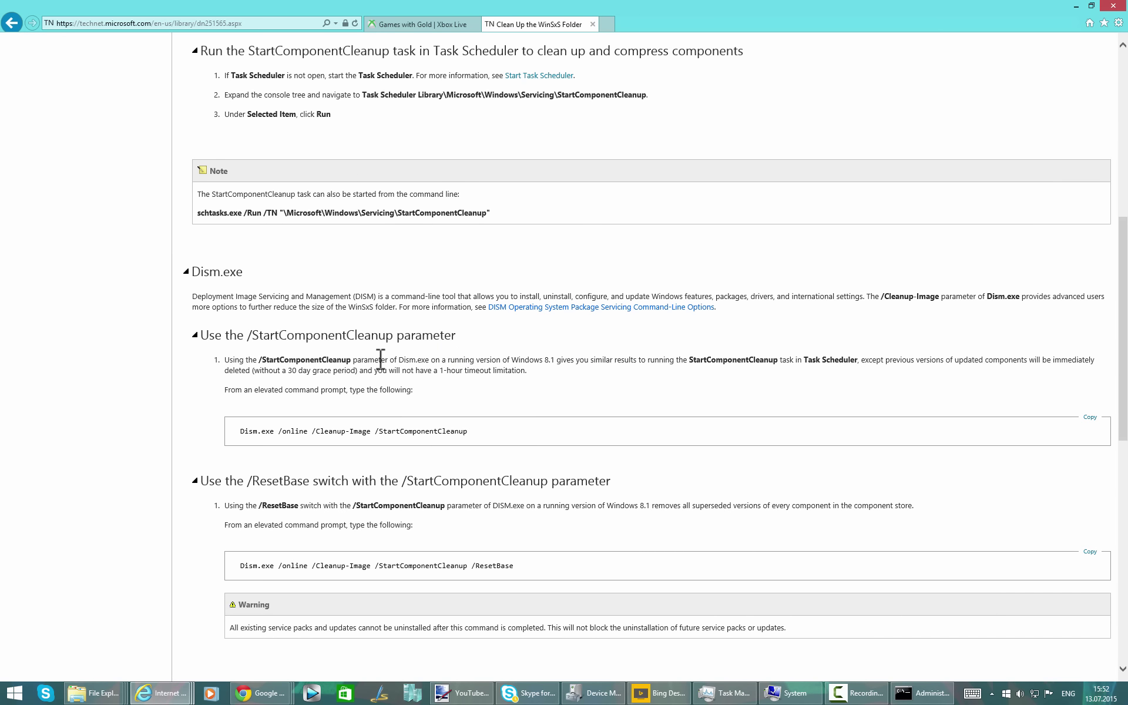
scroll(578, 530, "down", 1)
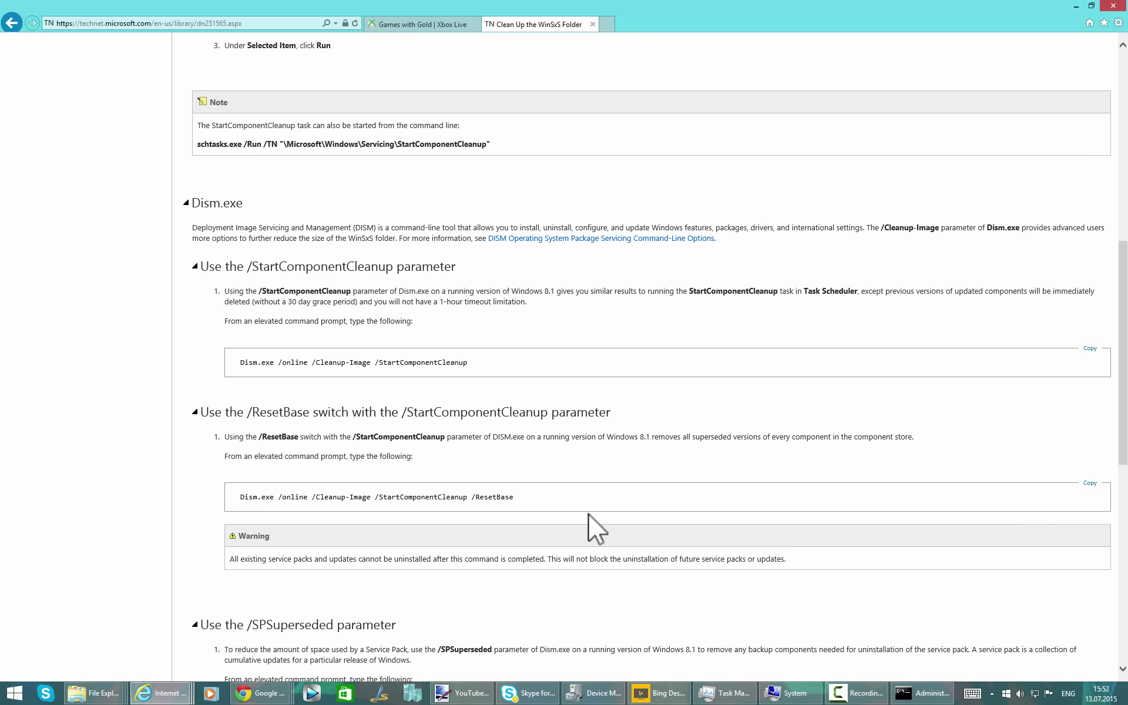
scroll(582, 523, "down", 1)
scroll(588, 511, "down", 2)
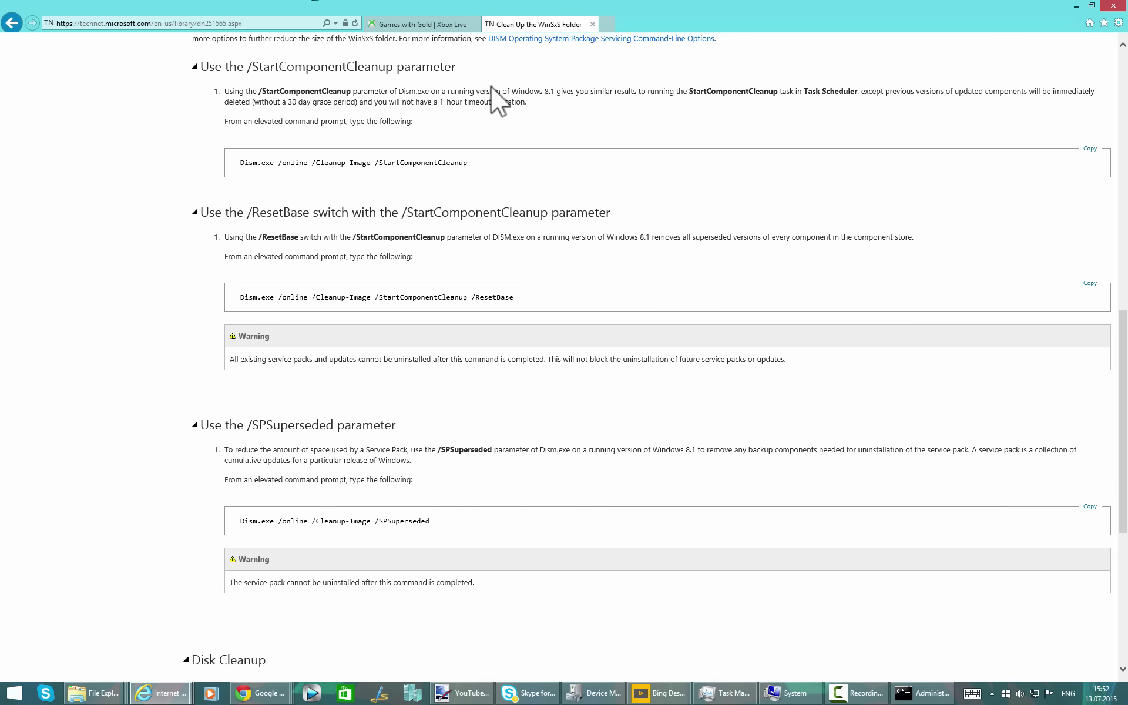
left_click_drag(403, 433, 285, 394)
left_click_drag(445, 516, 230, 531)
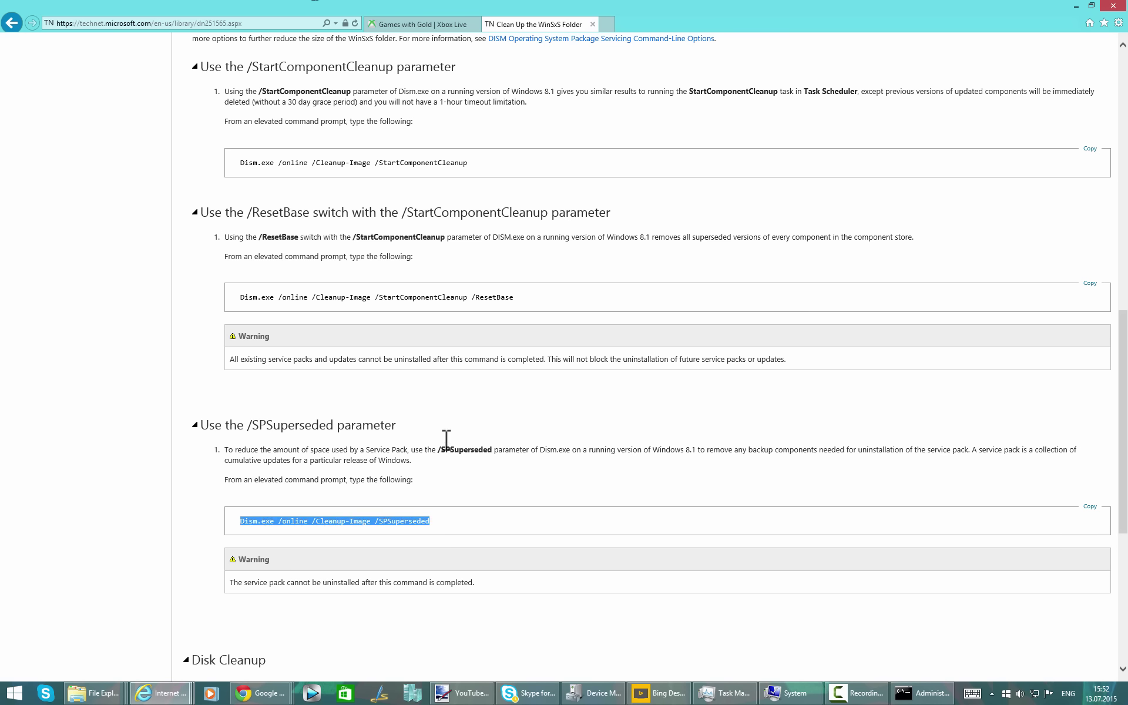
left_click_drag(453, 434, 254, 301)
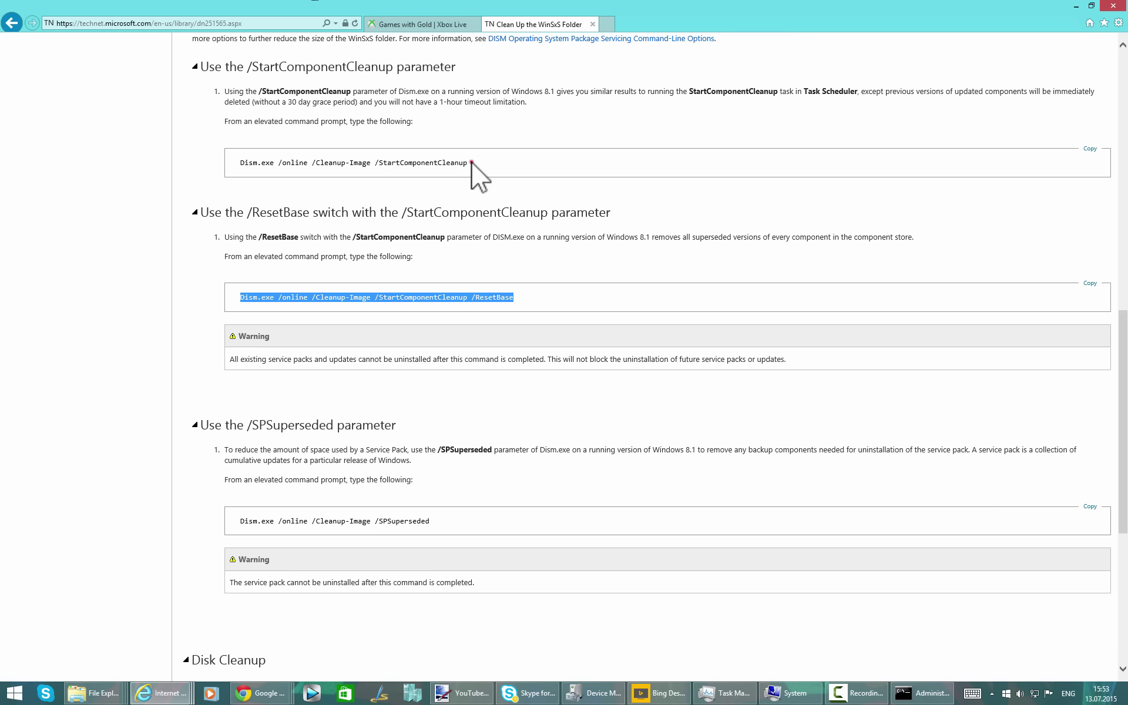
left_click_drag(472, 164, 244, 164)
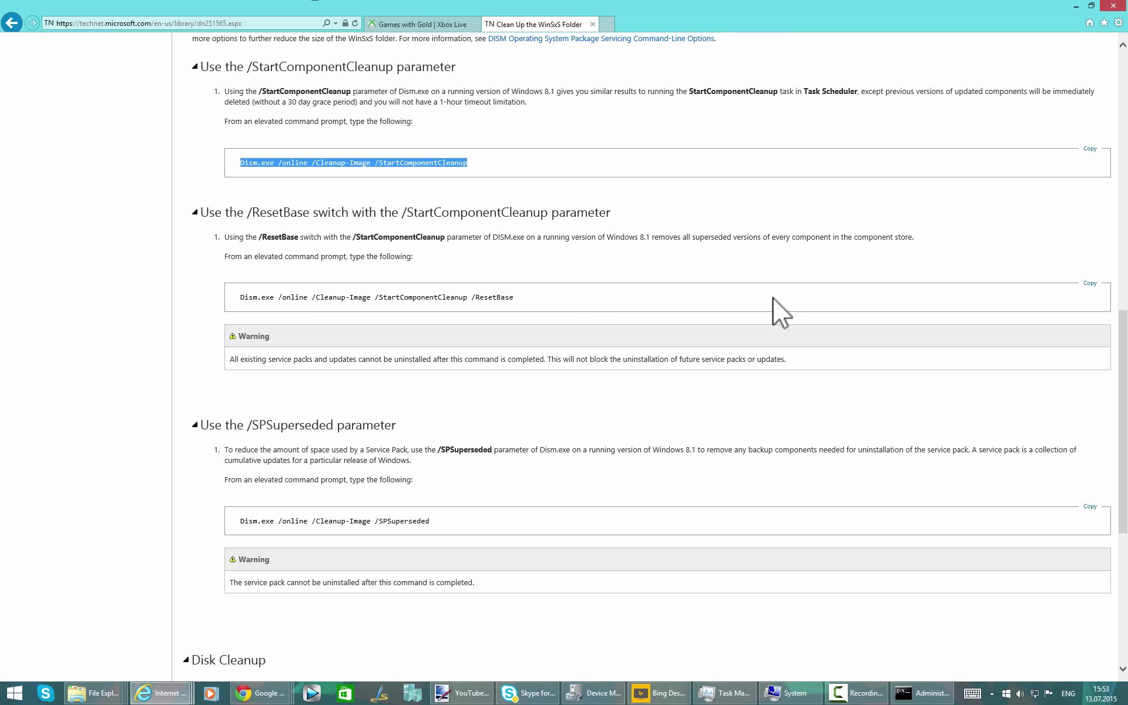
scroll(774, 297, "up", 1)
Step: Switch to File Explorer, open the Windows folder on the C: drive, and select the Installer link
left_click(121, 696)
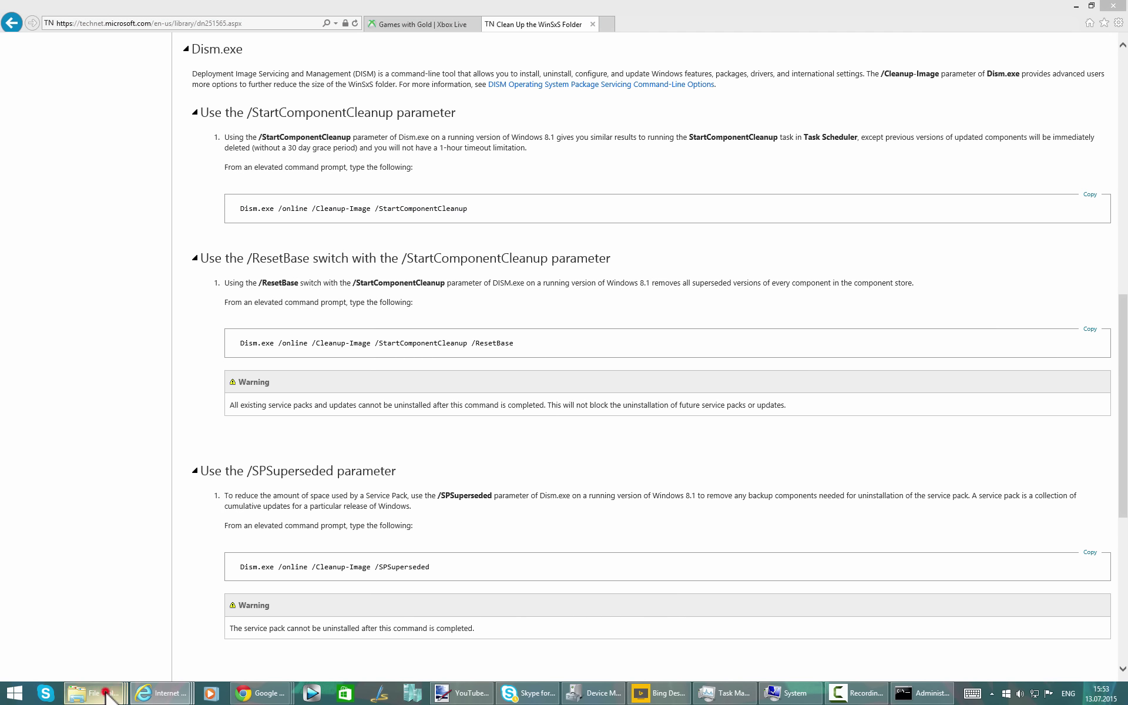
left_click(111, 650)
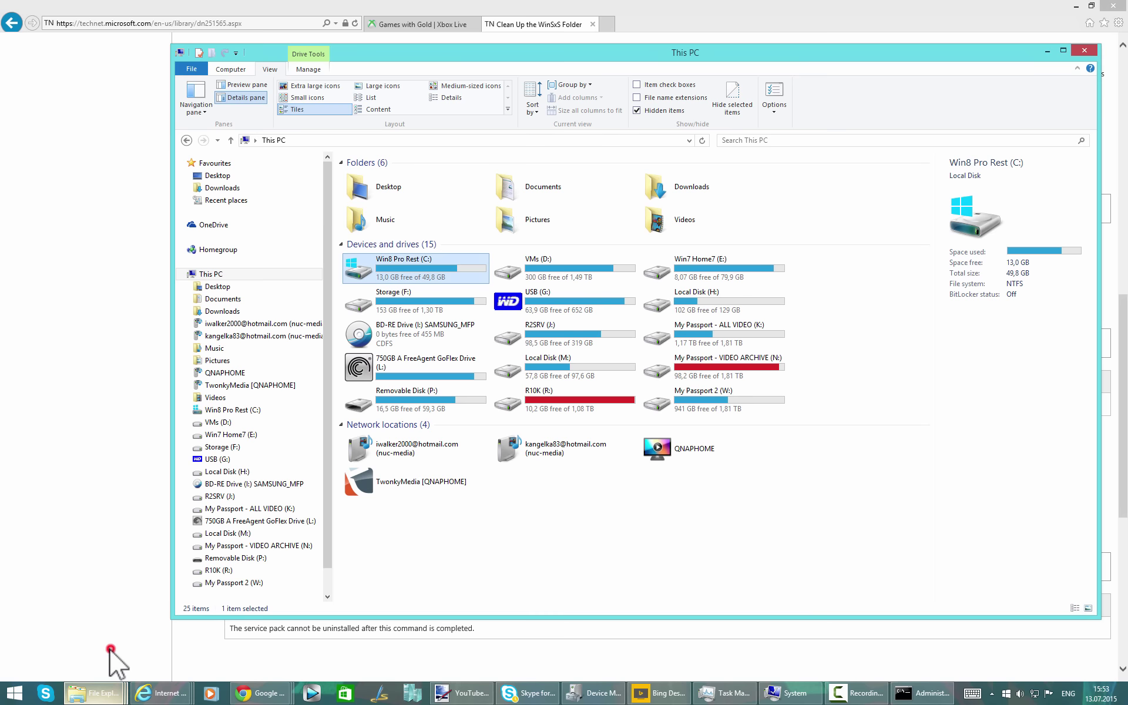
left_click(416, 266)
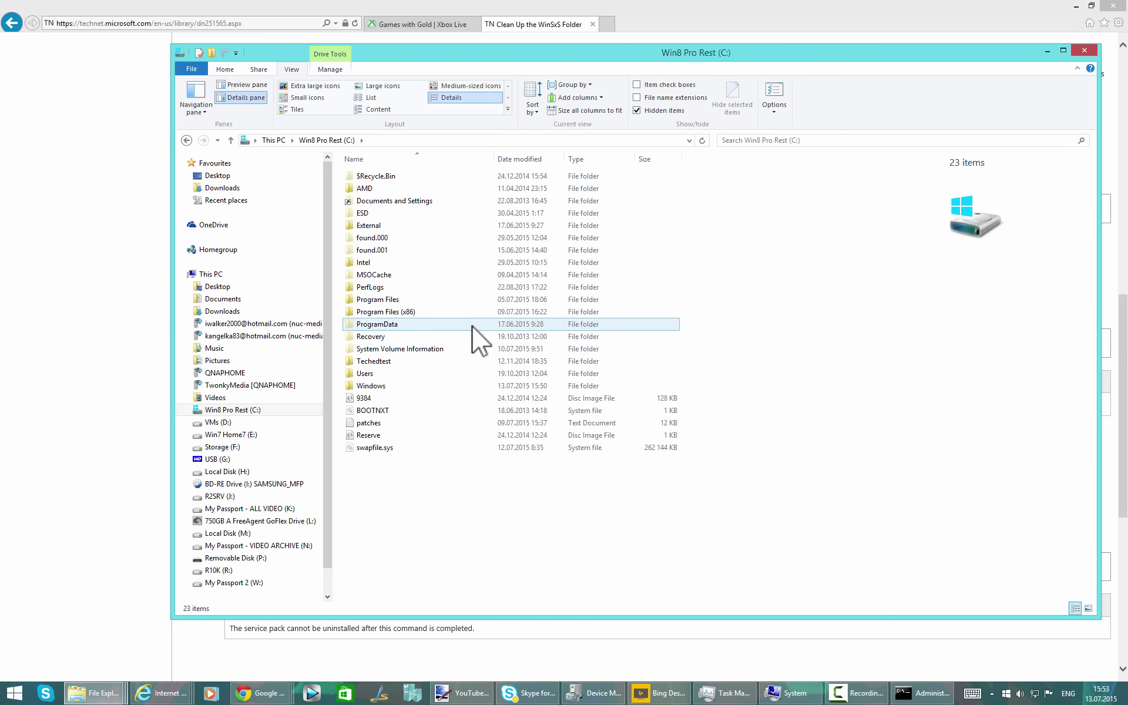
left_click(411, 386)
double_click(411, 387)
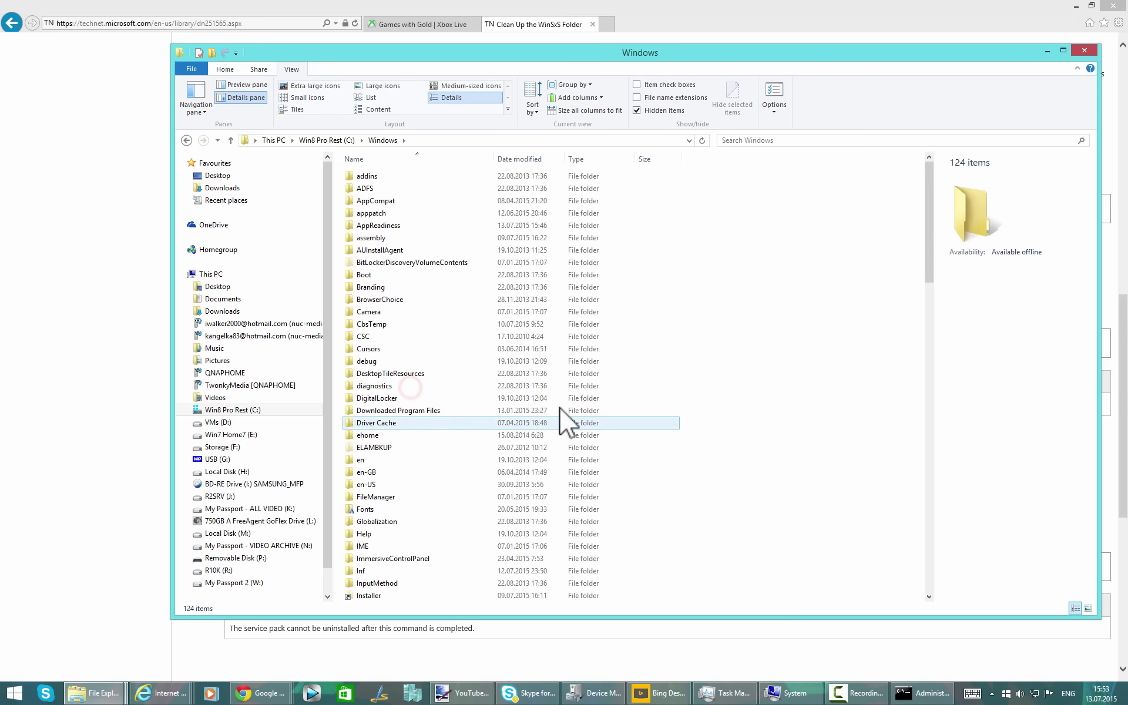
scroll(565, 420, "down", 3)
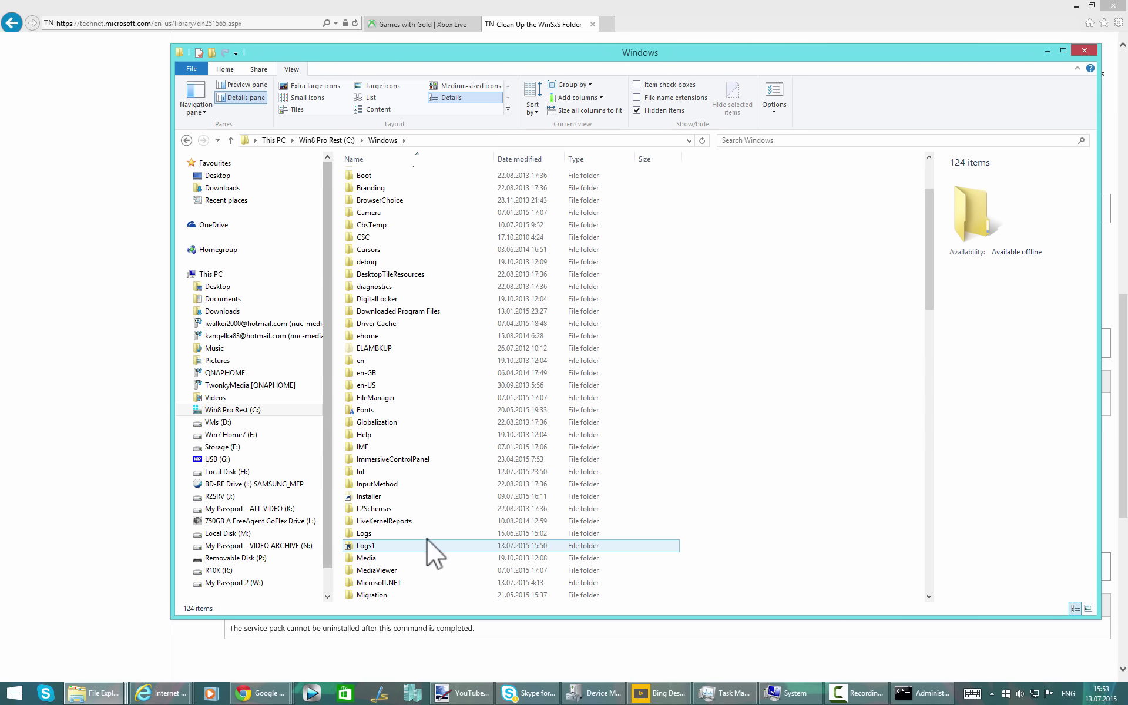
left_click(382, 499)
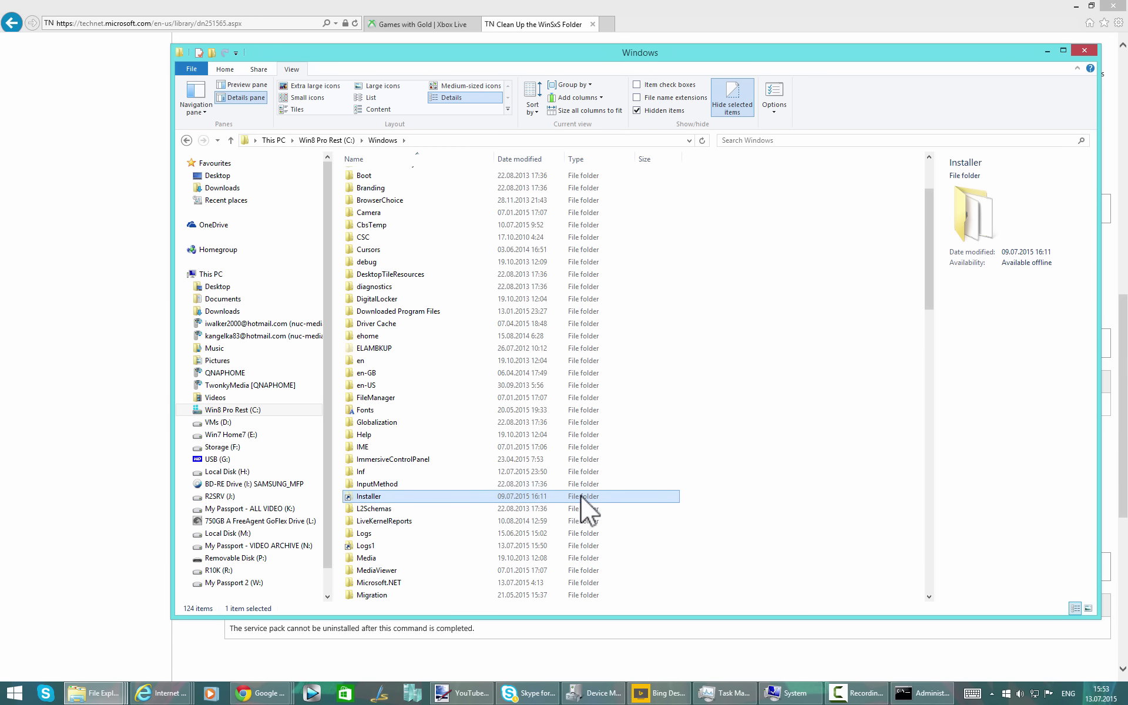
Step: Switch to Command Prompt and review the earlier Logs1 robocopy and mklink /D commands in its history without running them
left_click(921, 693)
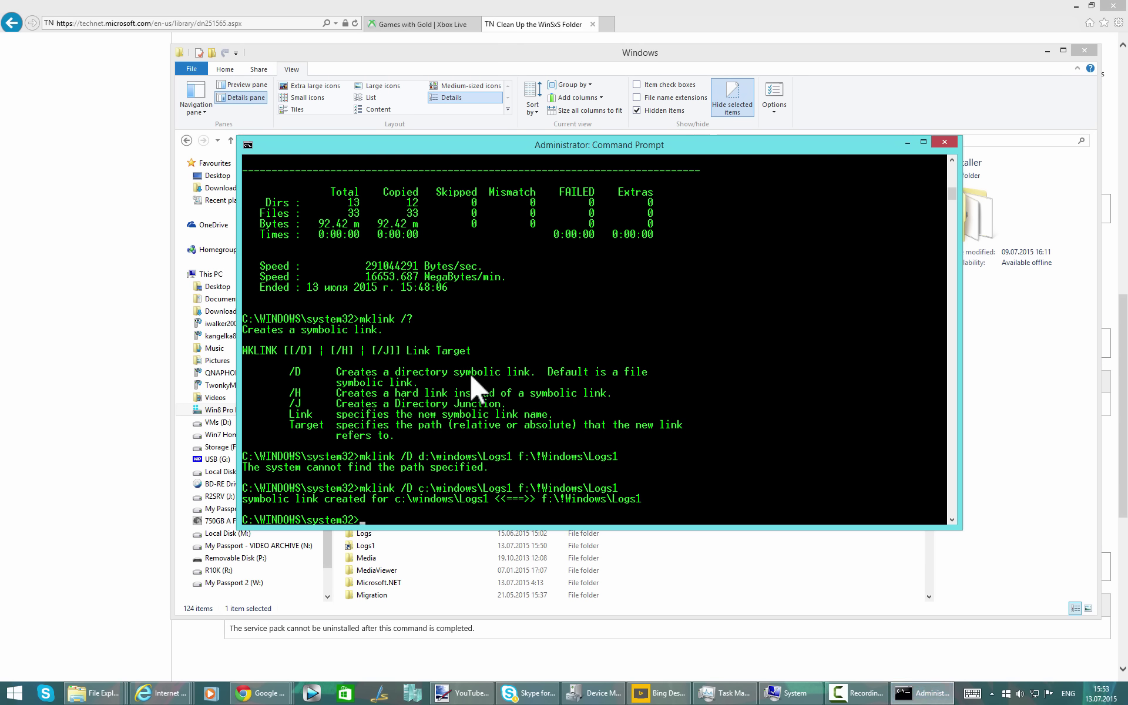
key("Up")
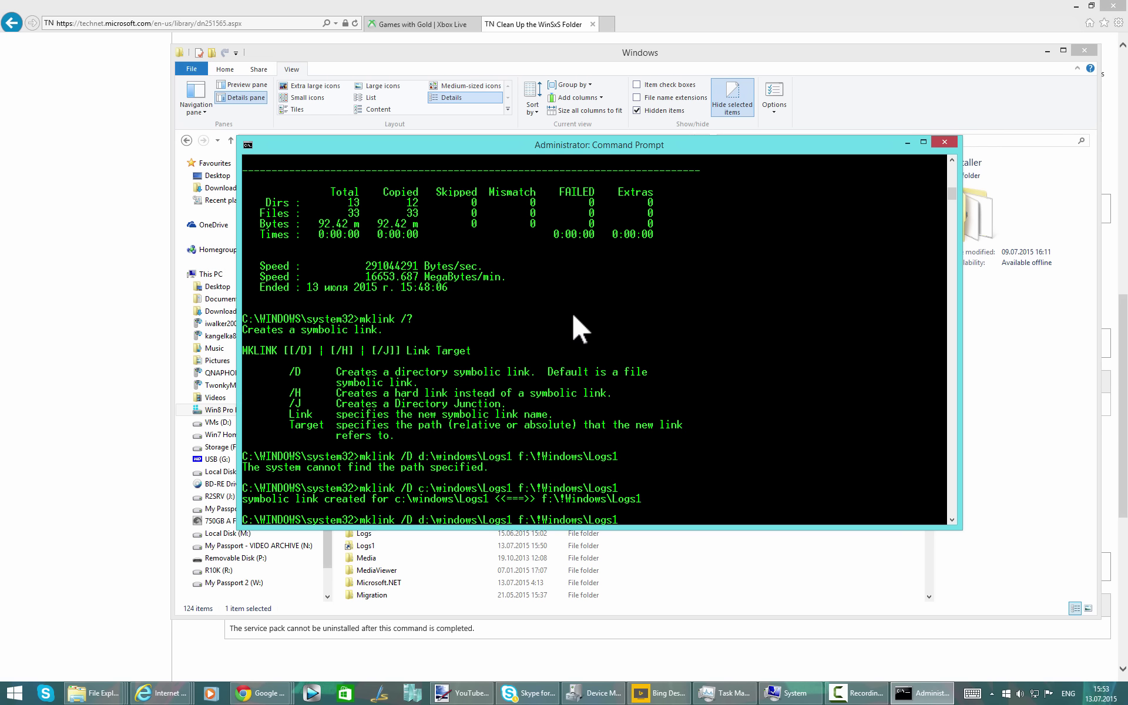
key("Up")
key("Up")
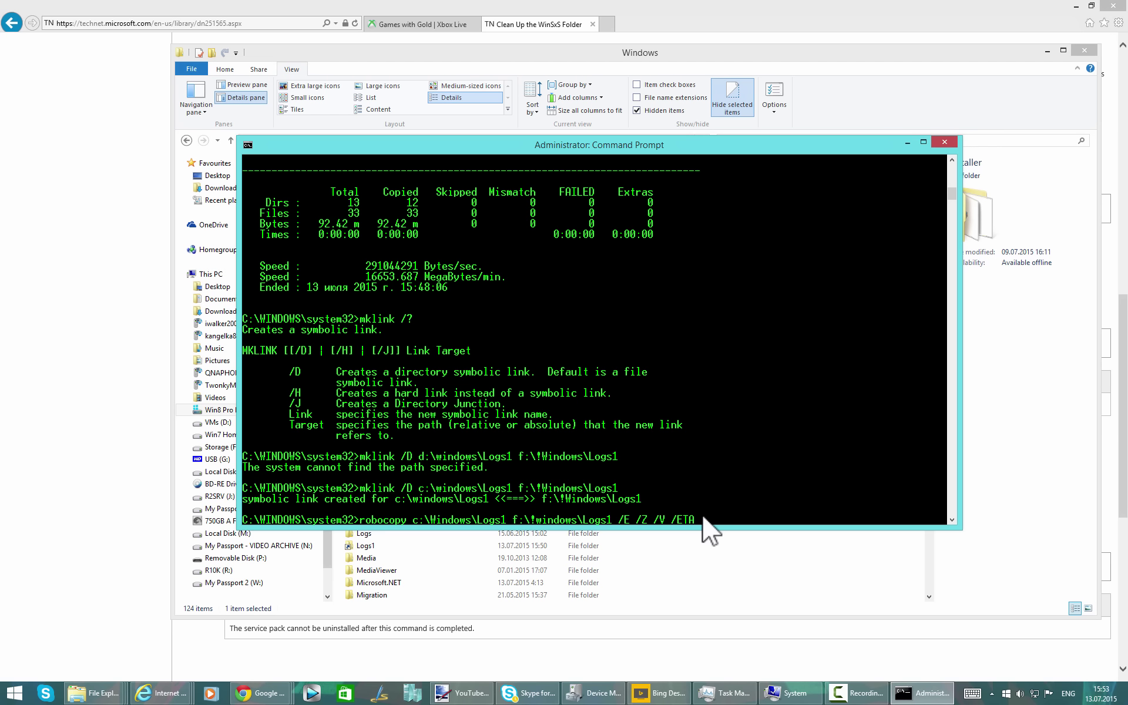
key("Down")
key("Down")
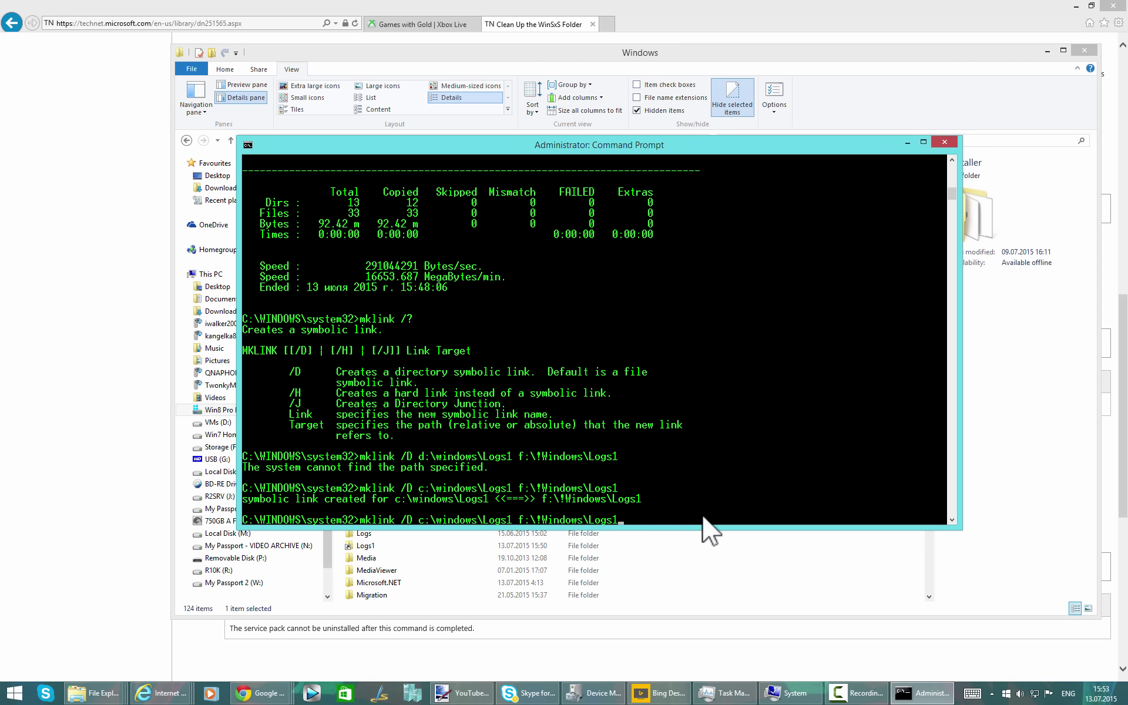